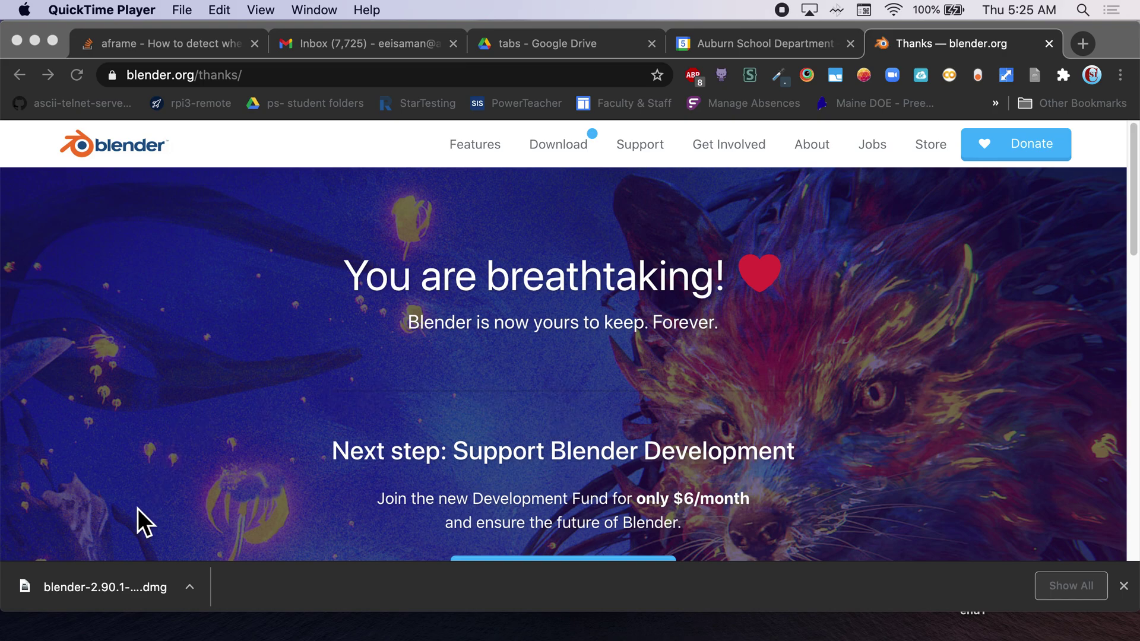
Open the downloaded blender-2.90.1 disk image, minimize the browser, and move the installer window clear of the desktop
left_click(192, 589)
left_click(216, 550)
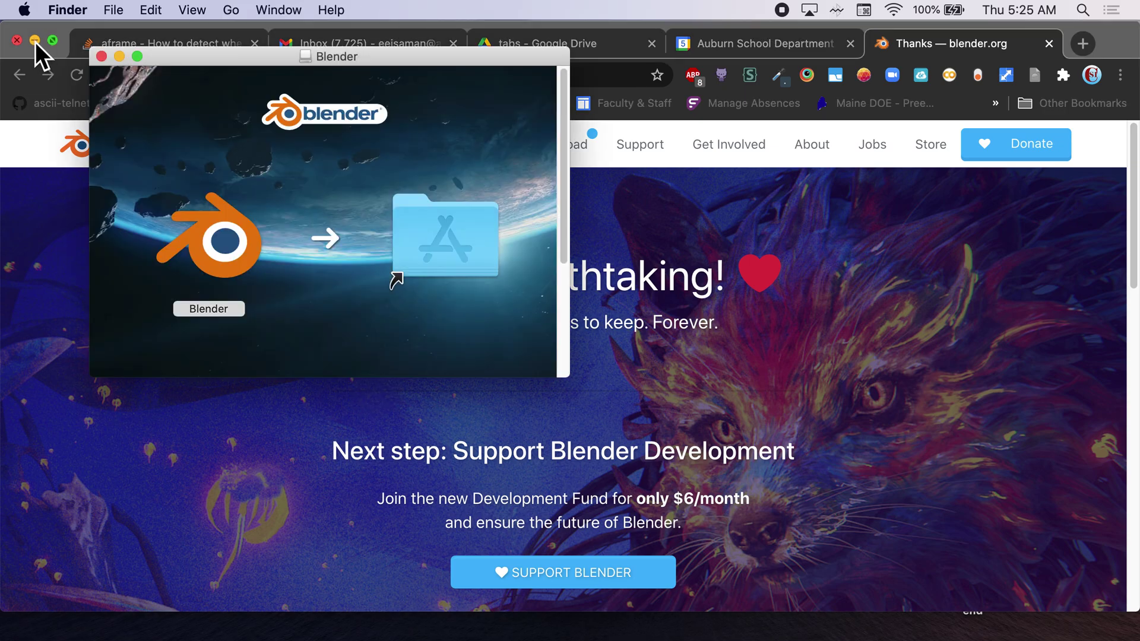
left_click(34, 40)
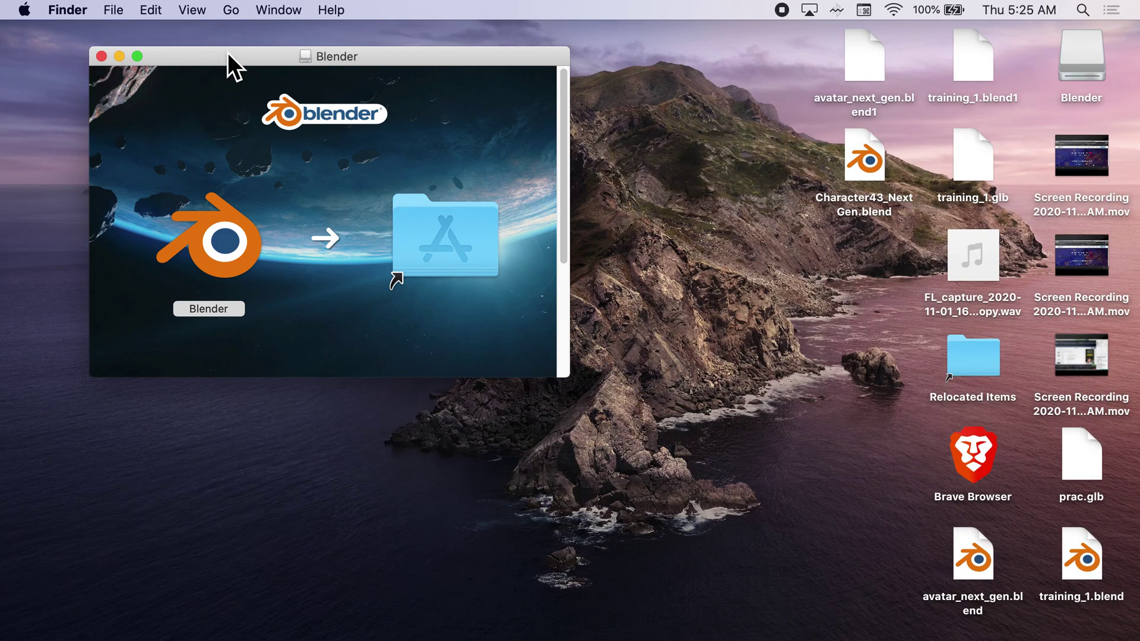
left_click_drag(233, 55, 795, 38)
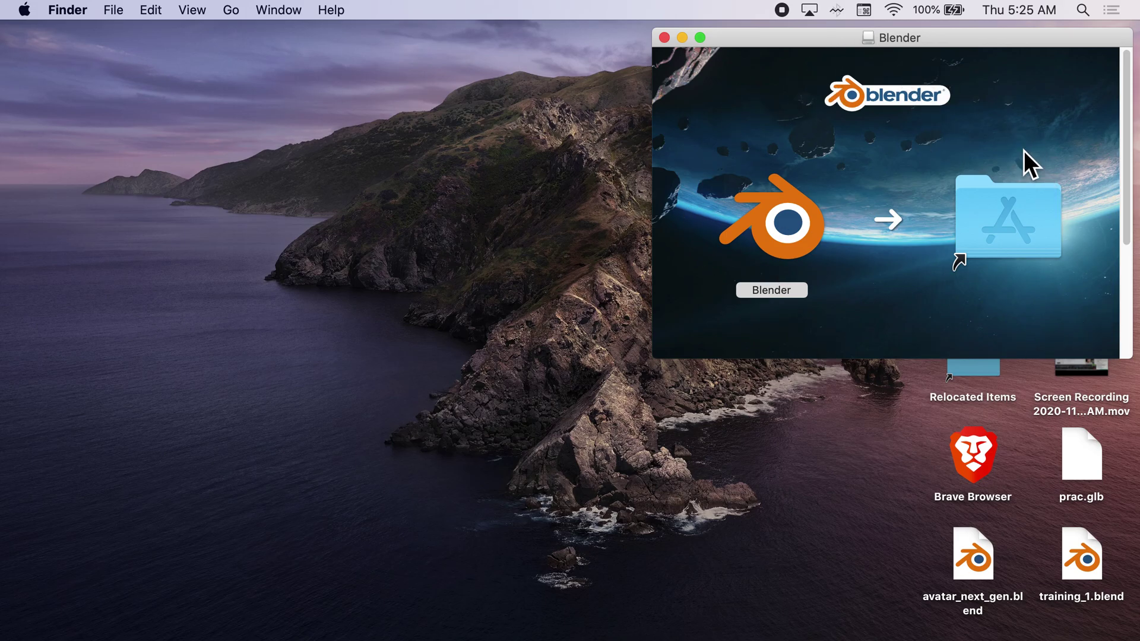
Copy the Blender application from the disk image to the desktop and reposition the installer window
left_click(779, 223)
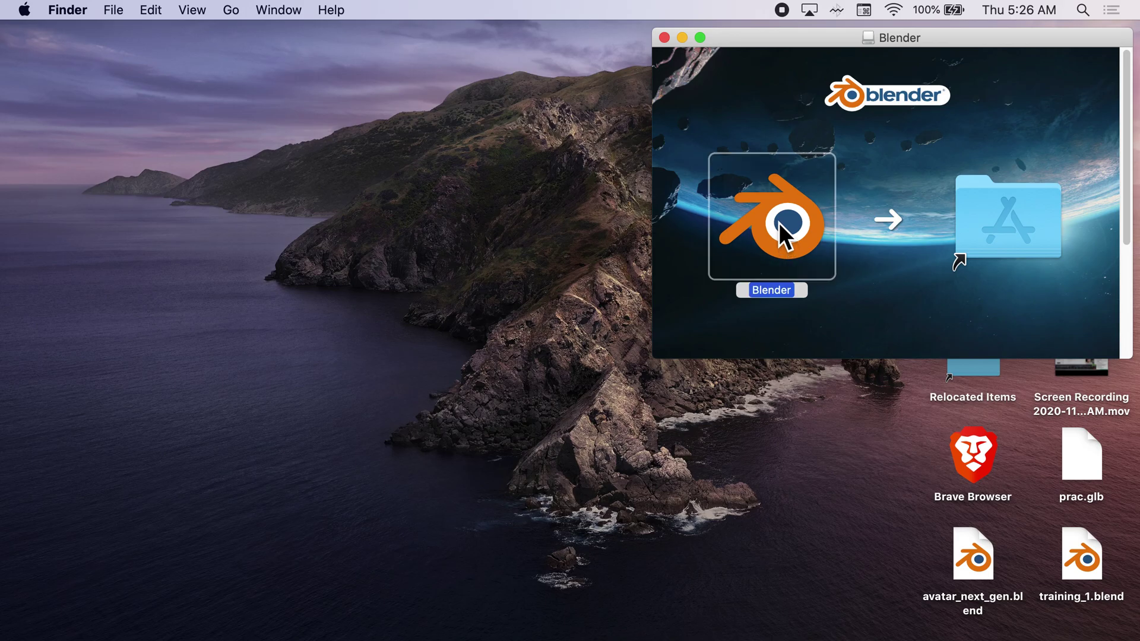
left_click_drag(779, 223, 163, 113)
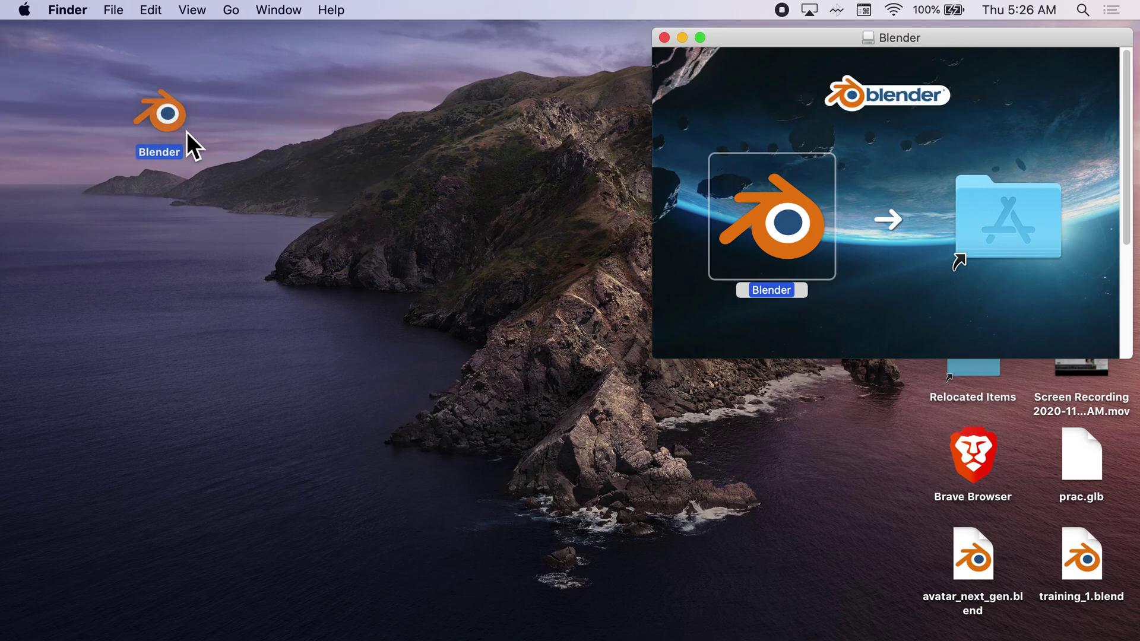
left_click_drag(898, 37, 395, 221)
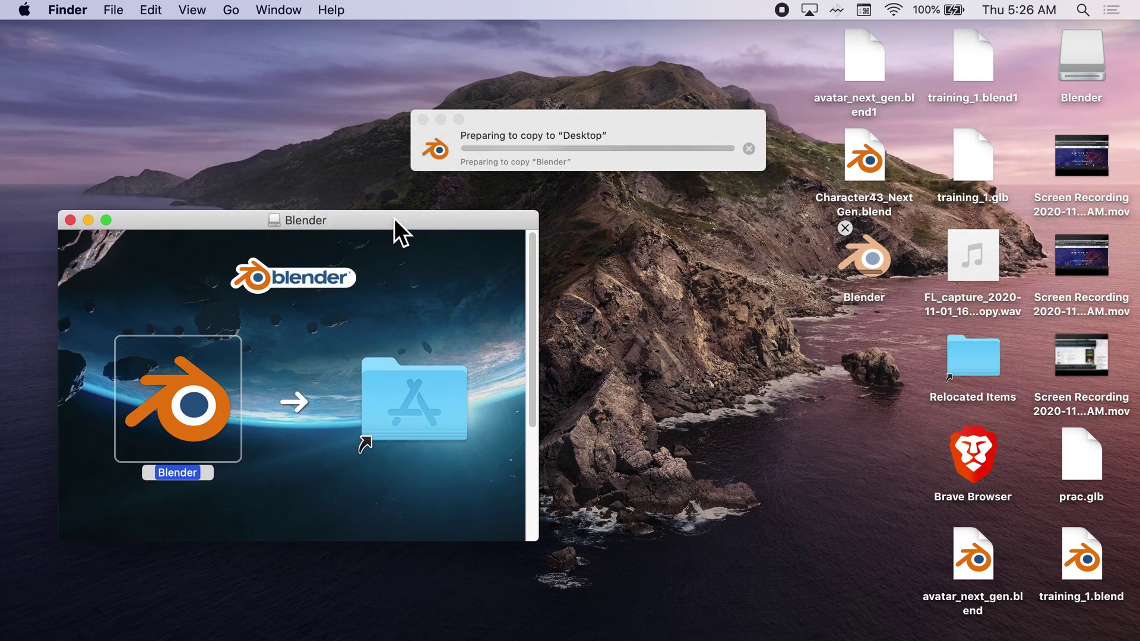
left_click_drag(496, 230, 660, 216)
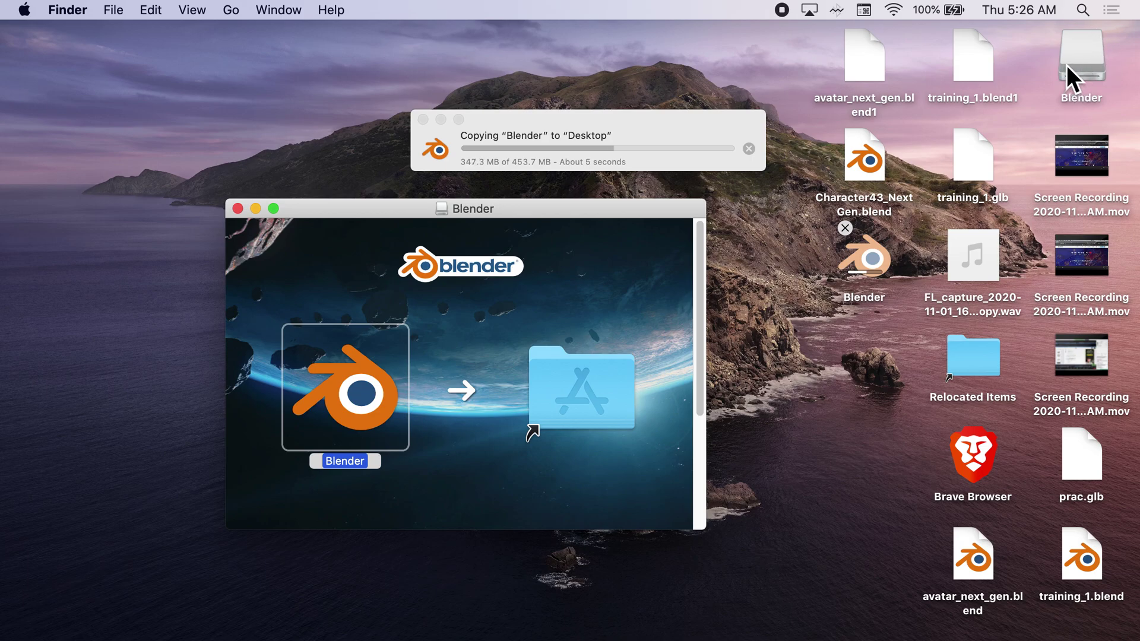
Open a new Finder window, widen it, and show the contents of the Desktop folder
left_click(71, 11)
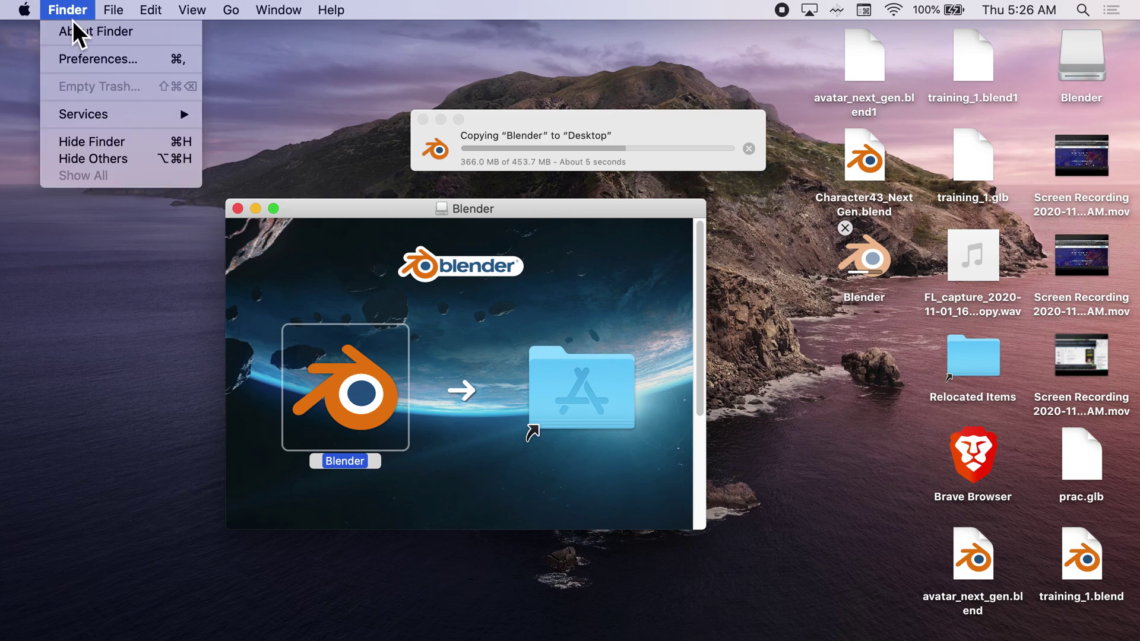
left_click(73, 13)
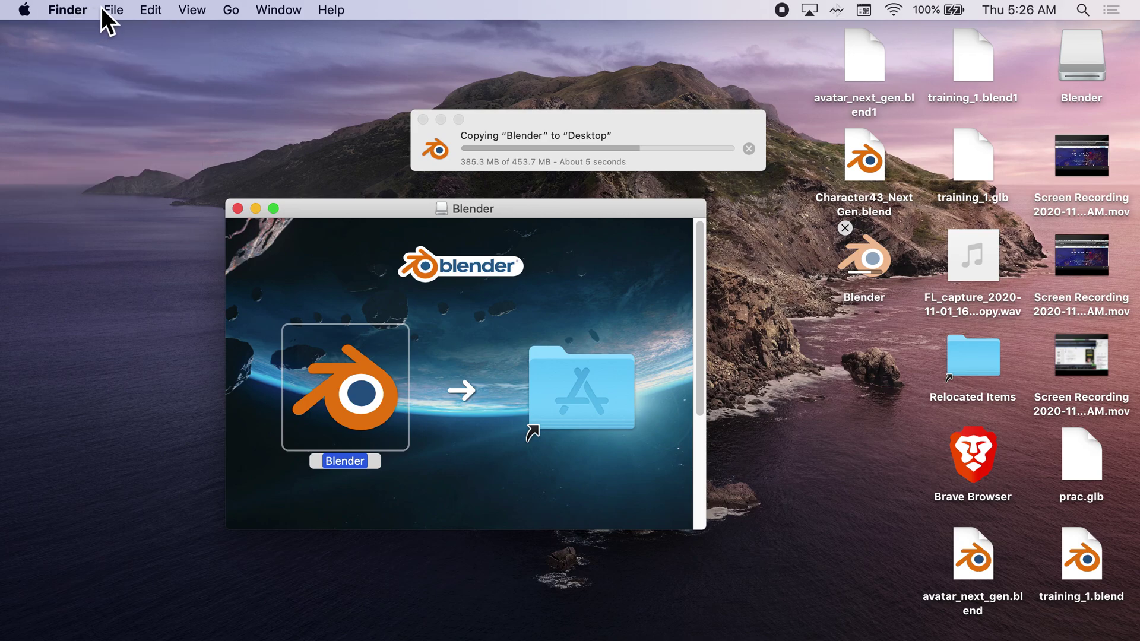
left_click(101, 7)
left_click(126, 28)
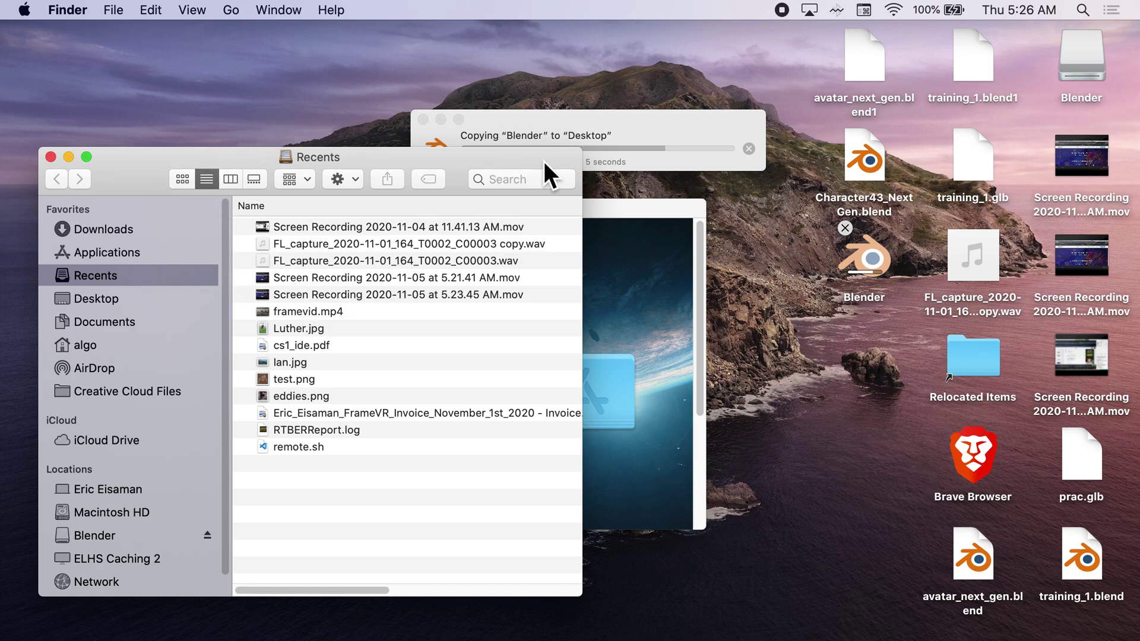
left_click_drag(583, 147, 124, 215)
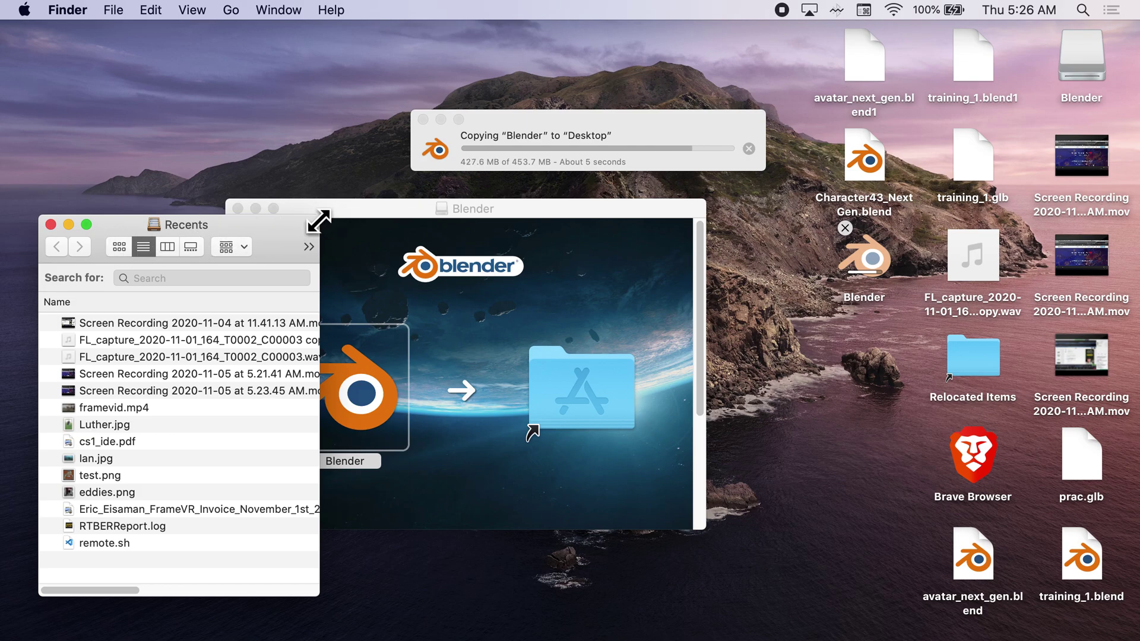
left_click_drag(319, 221, 732, 173)
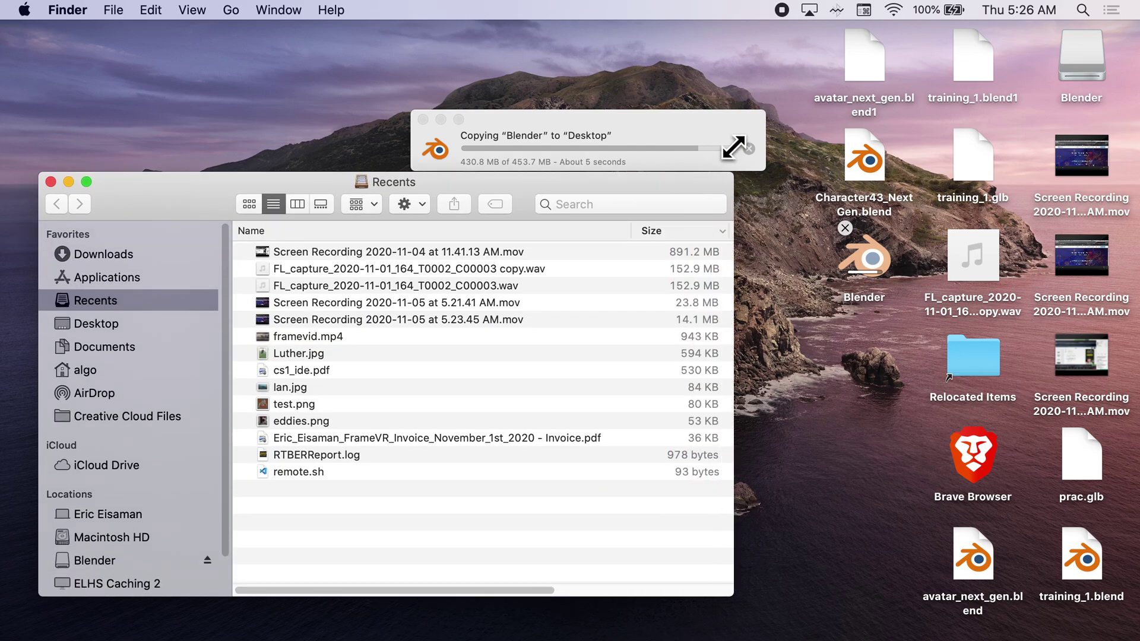
left_click(76, 322)
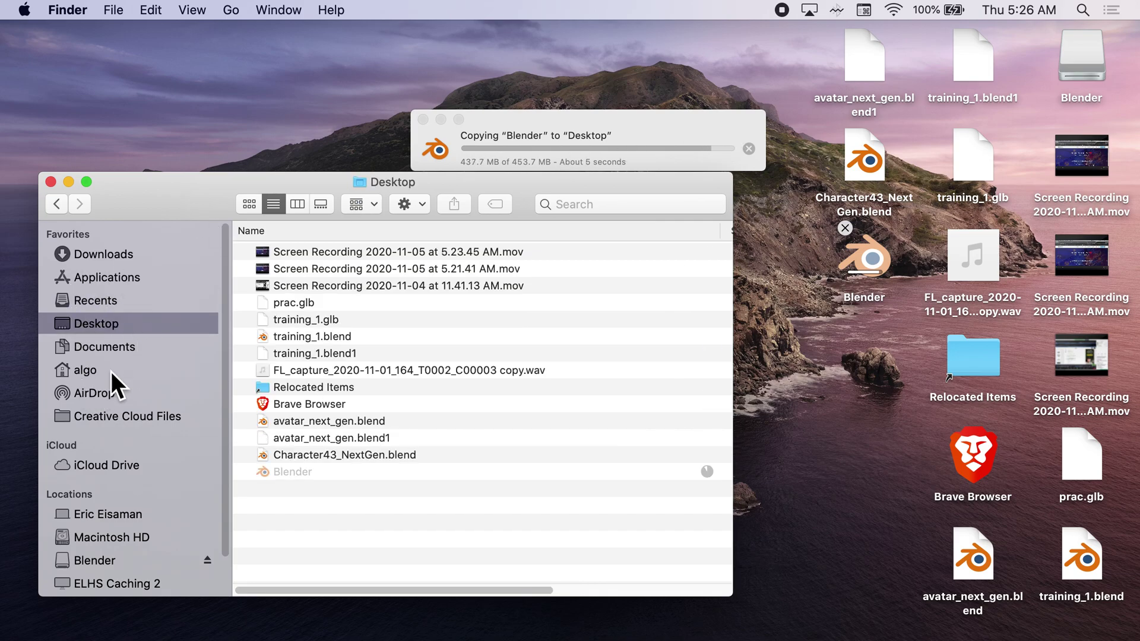
scroll(91, 522, "down", 2)
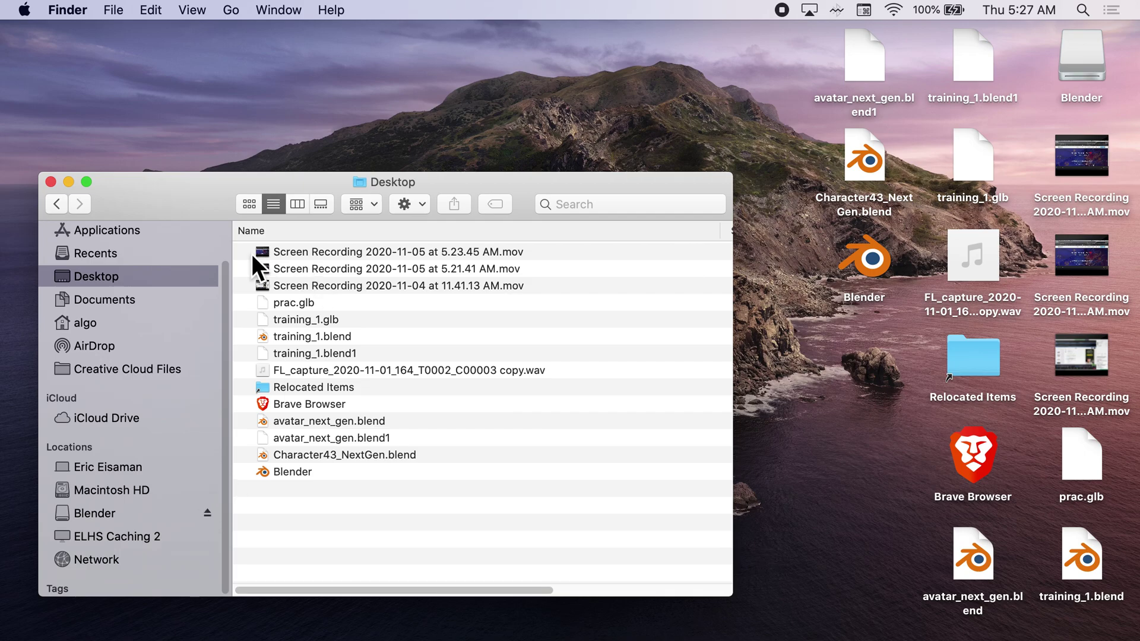
Eject the mounted Blender disk image from the desktop
left_click_drag(177, 188, 218, 141)
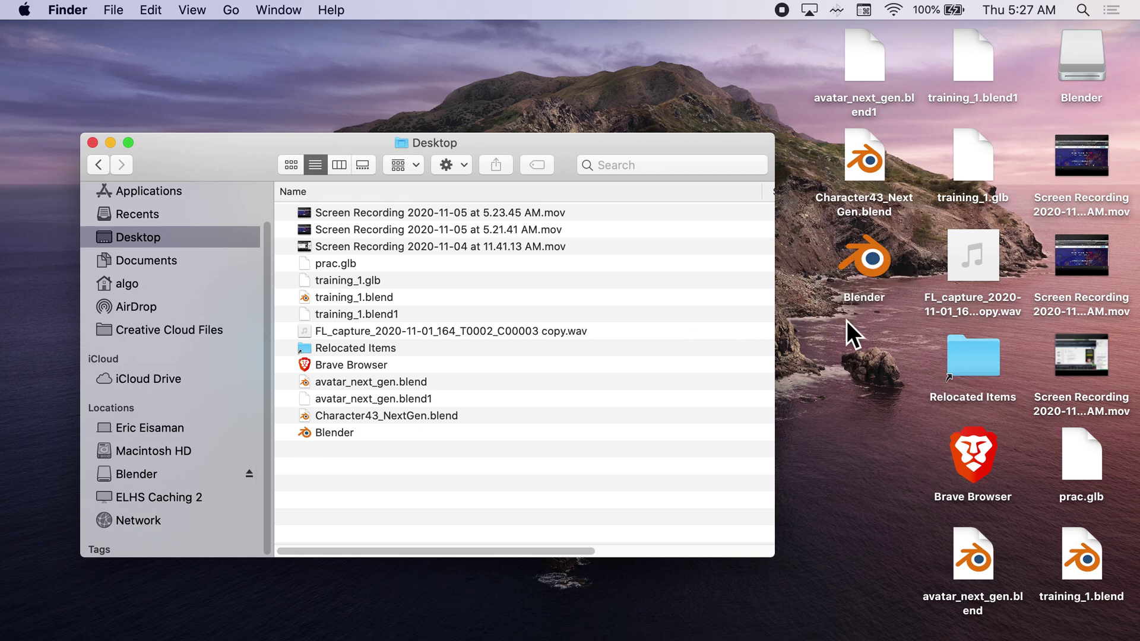
right_click(1071, 56)
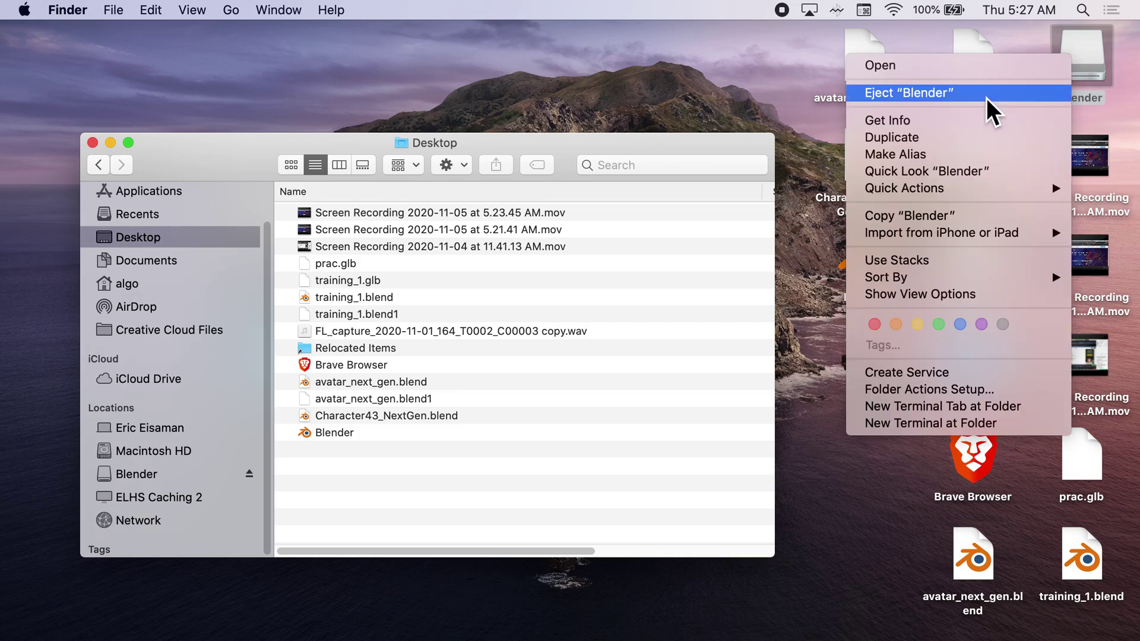
left_click(950, 94)
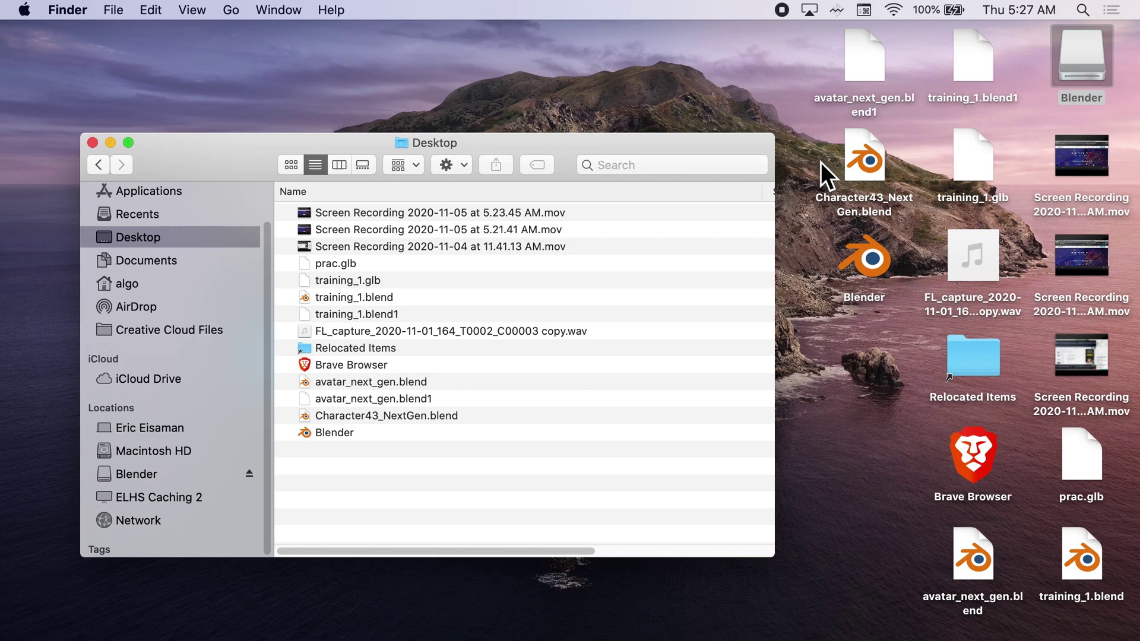
right_click(1077, 44)
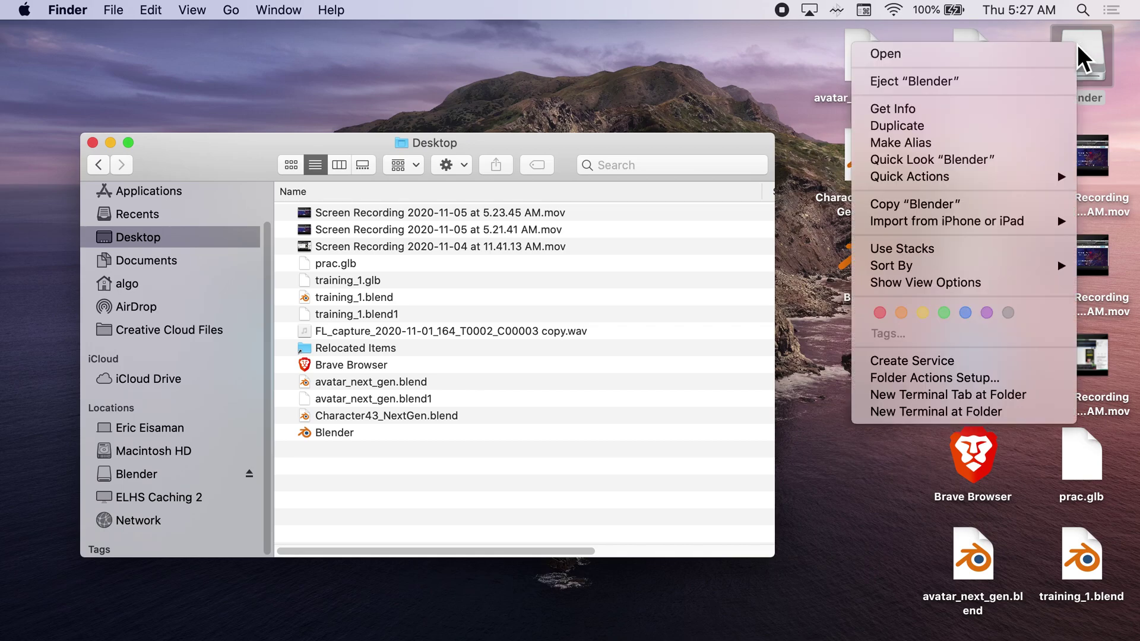
left_click(999, 82)
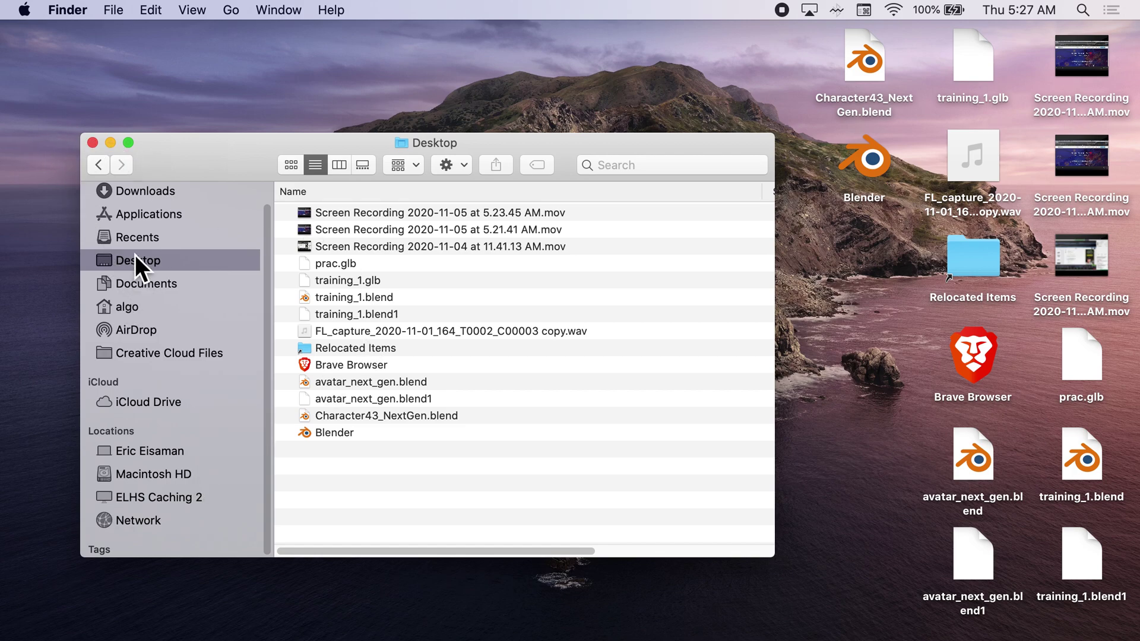
Move blender-2.90.1-macOS.dmg from the Downloads folder to the Trash, empty the Trash, and close the Finder window
left_click(140, 189)
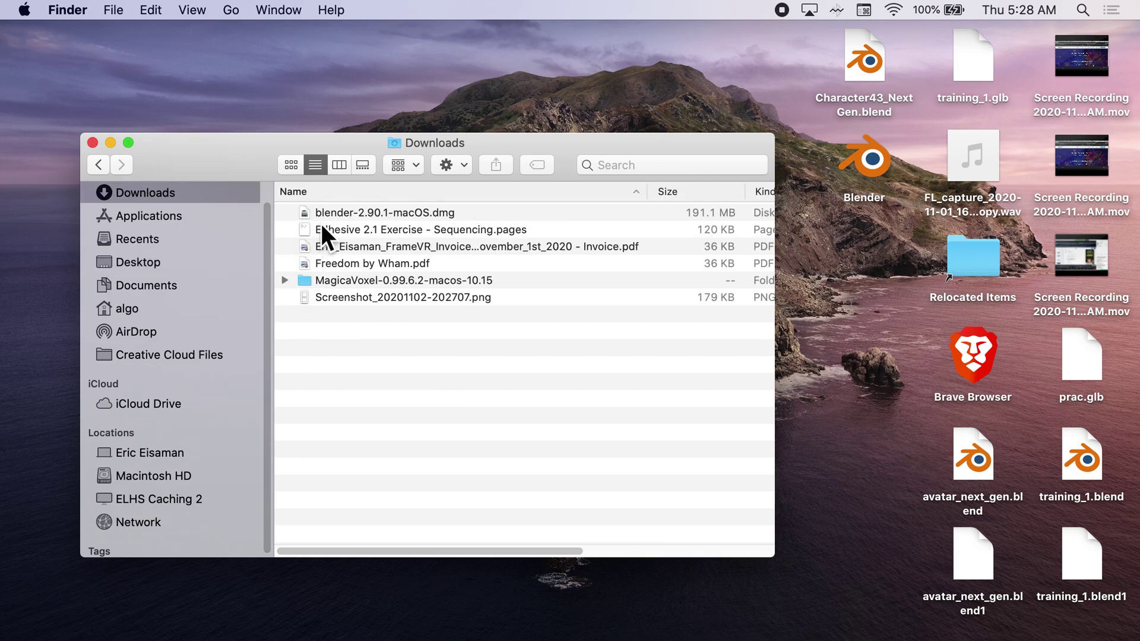
left_click_drag(326, 213, 594, 521)
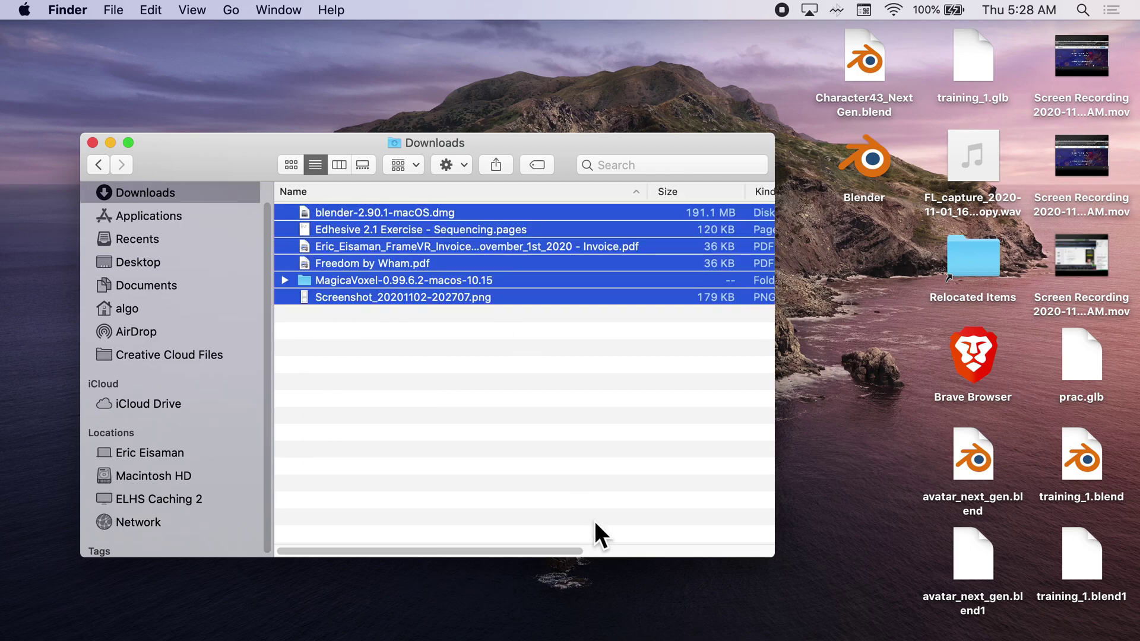
left_click(587, 428)
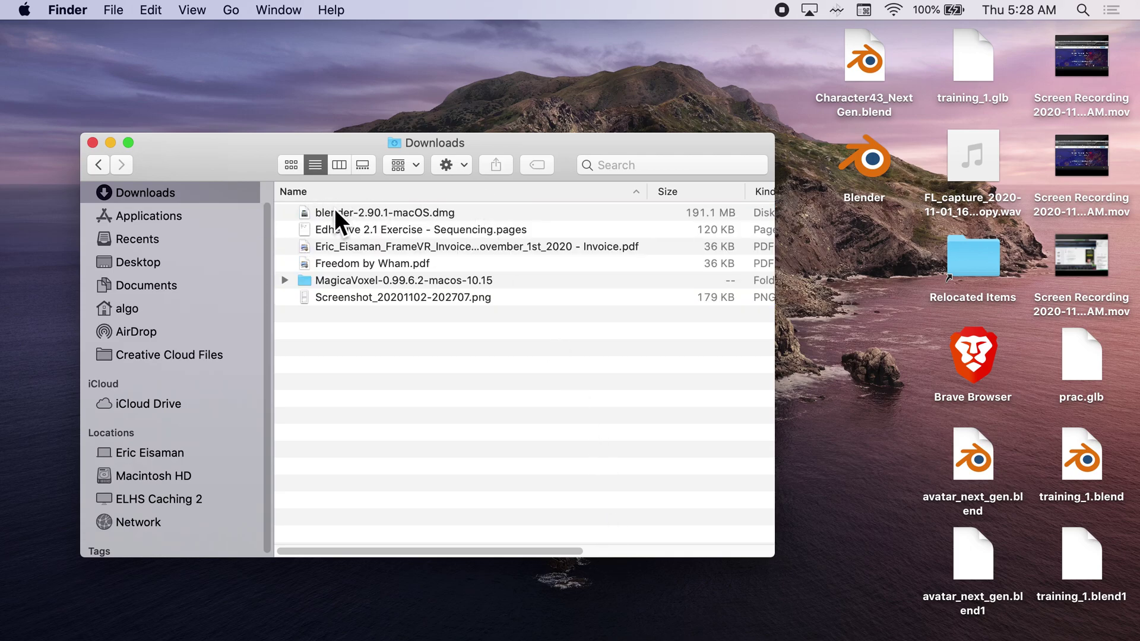
left_click_drag(334, 212, 1099, 586)
right_click(1097, 588)
left_click(1074, 484)
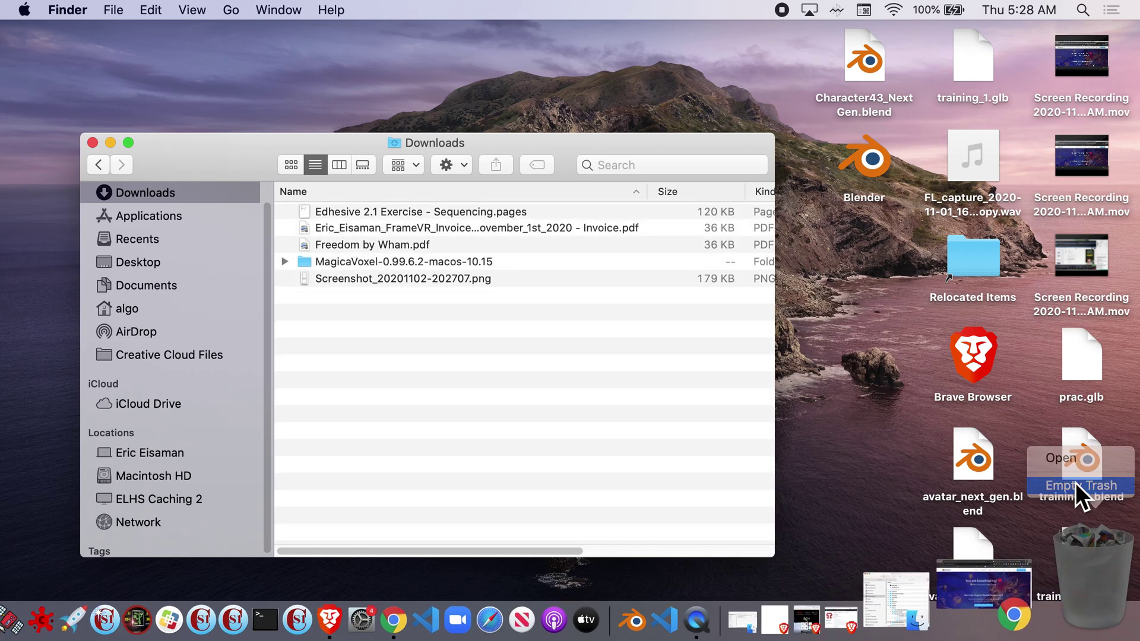
left_click(701, 265)
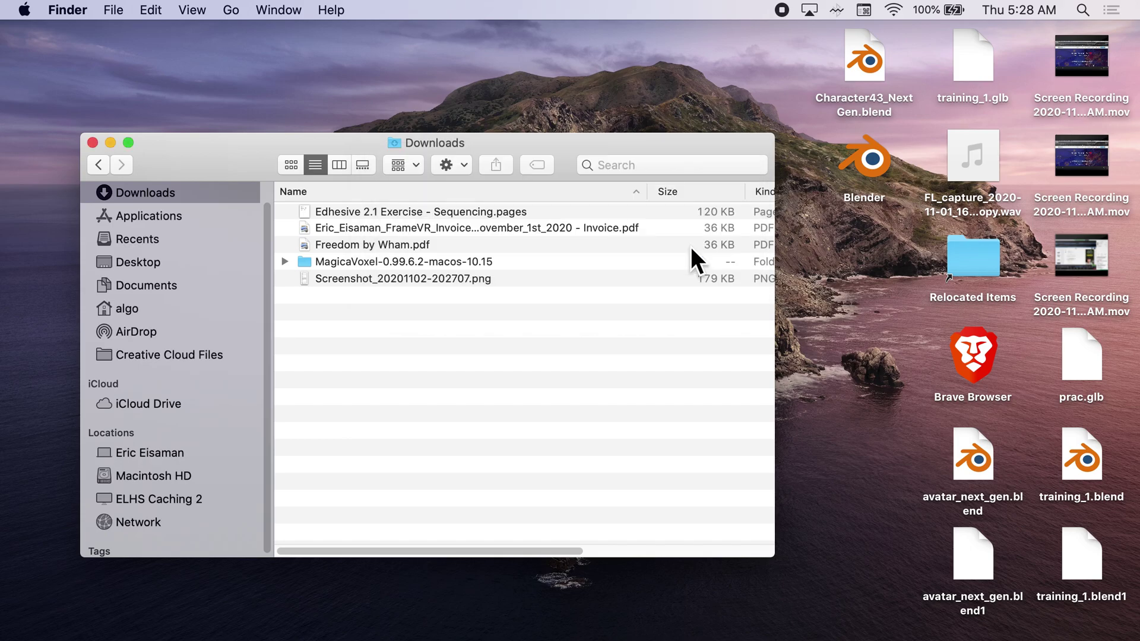
left_click(92, 143)
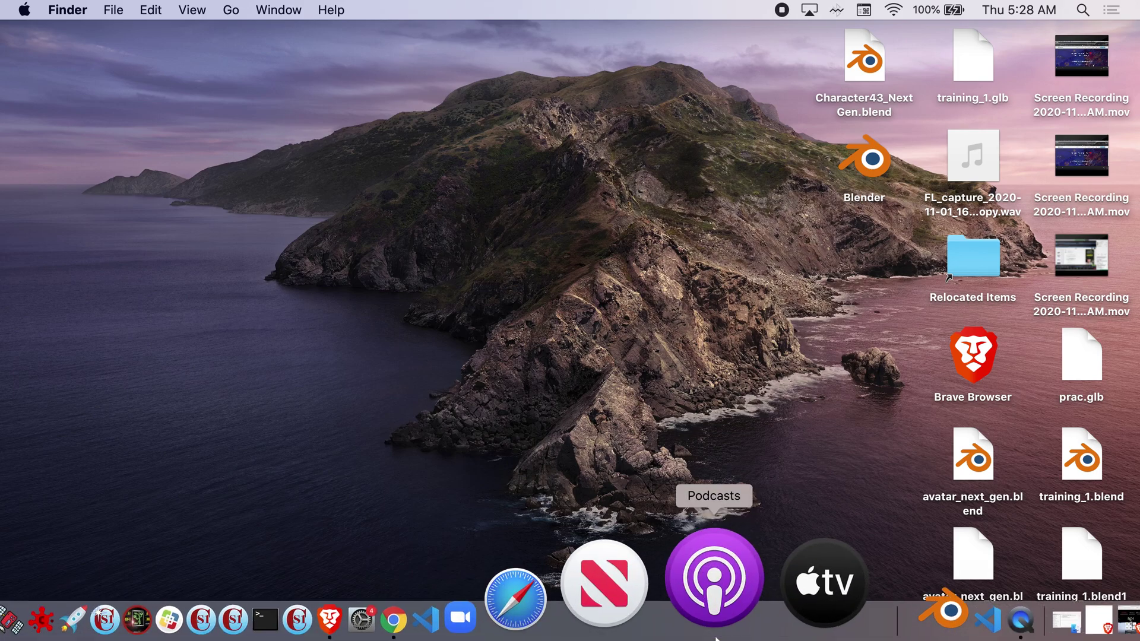
Launch Blender from the desktop, allow the downloaded app to open, and dismiss the splash screen
left_click(867, 164)
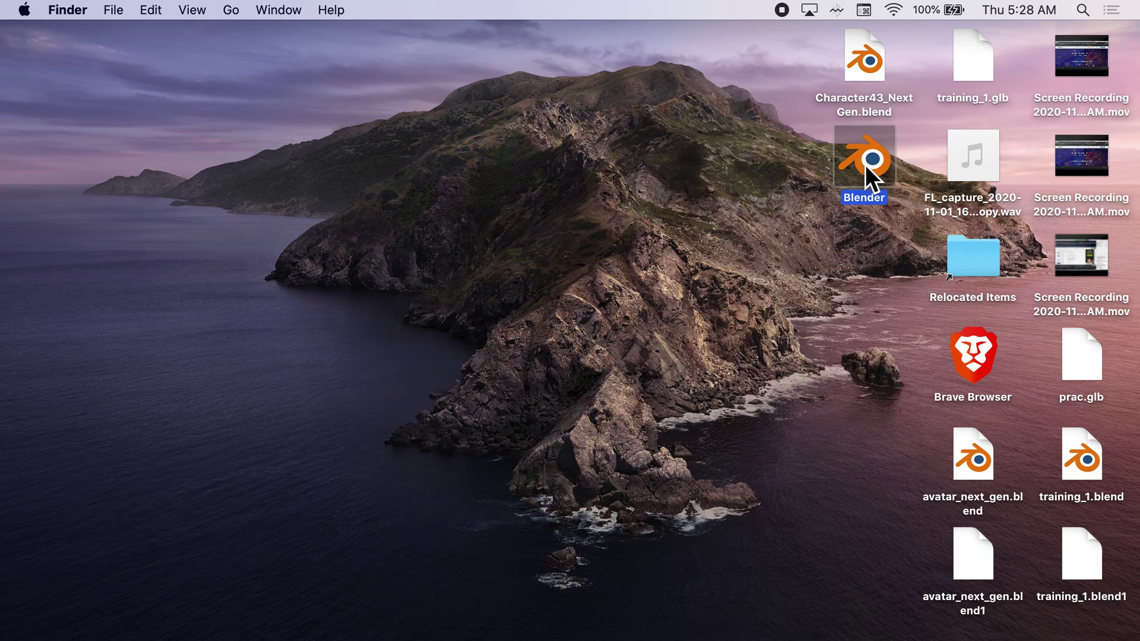
double_click(865, 165)
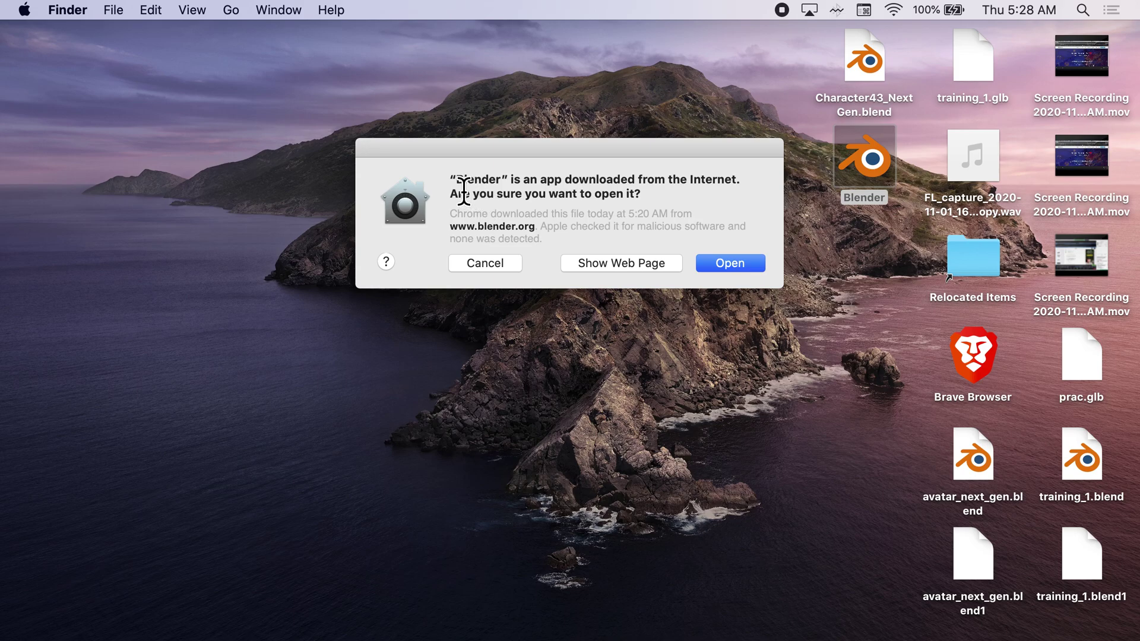
left_click(742, 261)
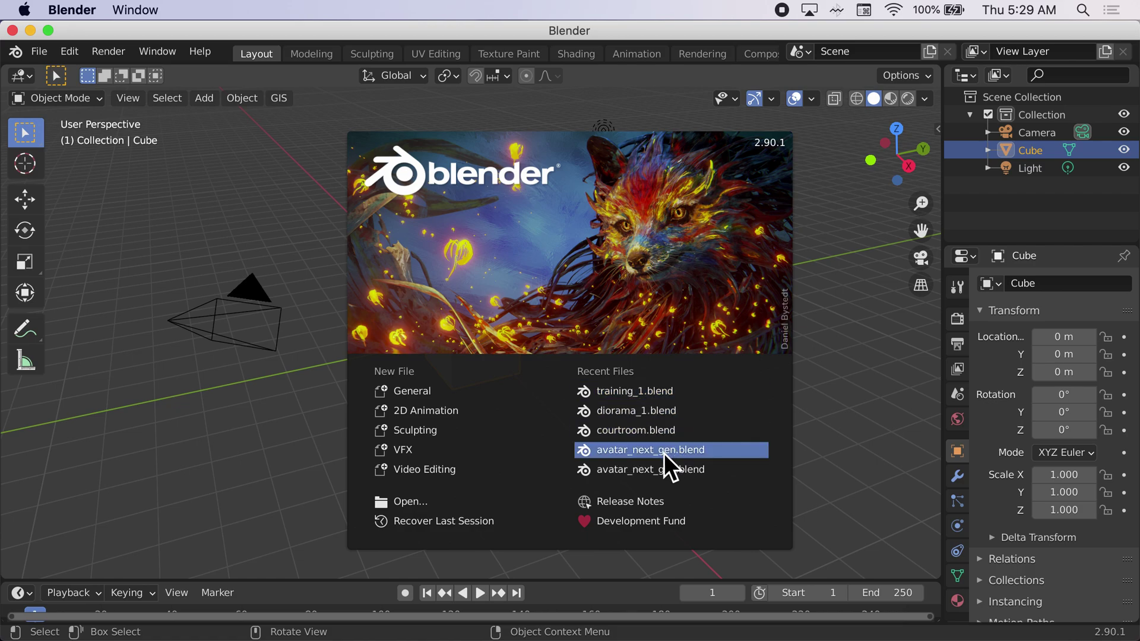
left_click(865, 359)
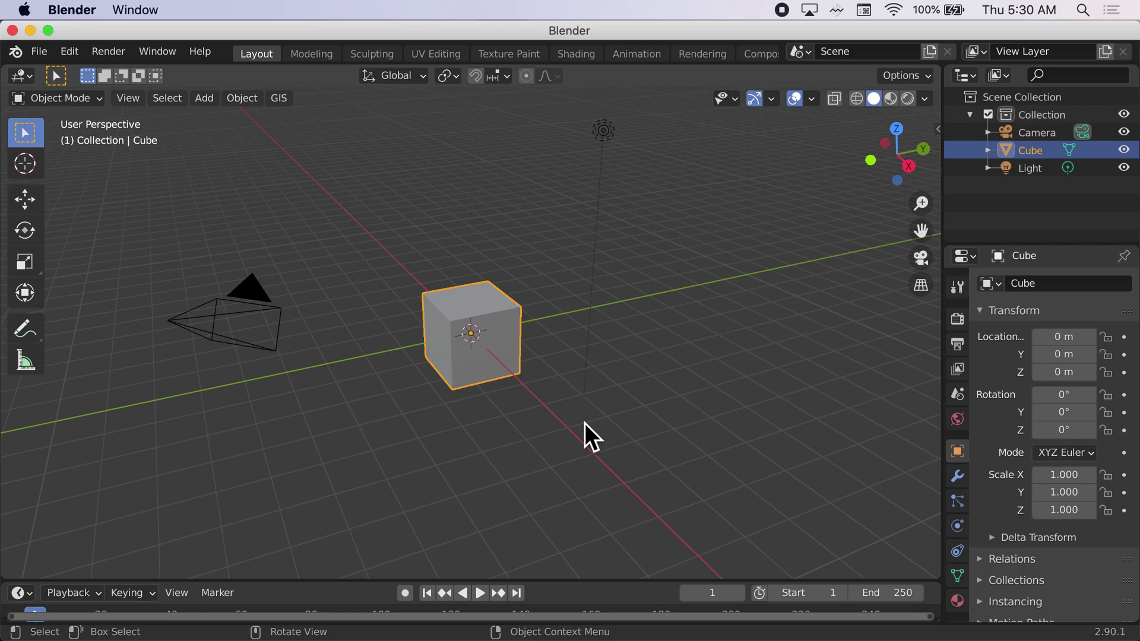
Orbit the 3D viewport around the default cube to examine it from different sides and heights
scroll(585, 422, "down", 5)
scroll(584, 423, "up", 5)
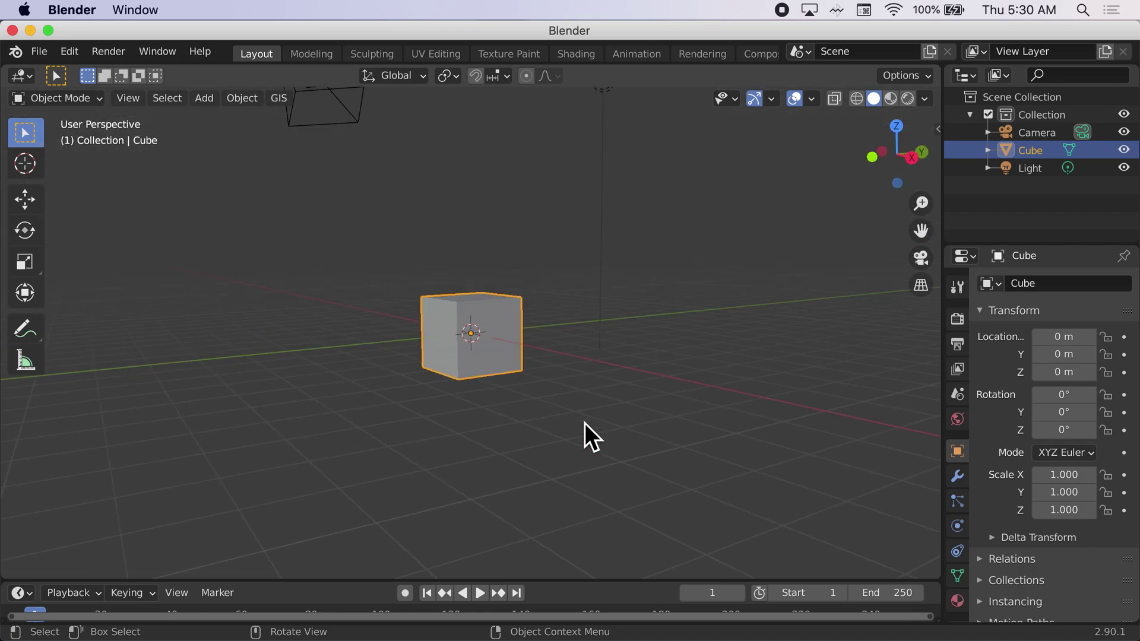
scroll(584, 423, "right", 3)
scroll(585, 423, "down", 5)
scroll(584, 423, "up", 5)
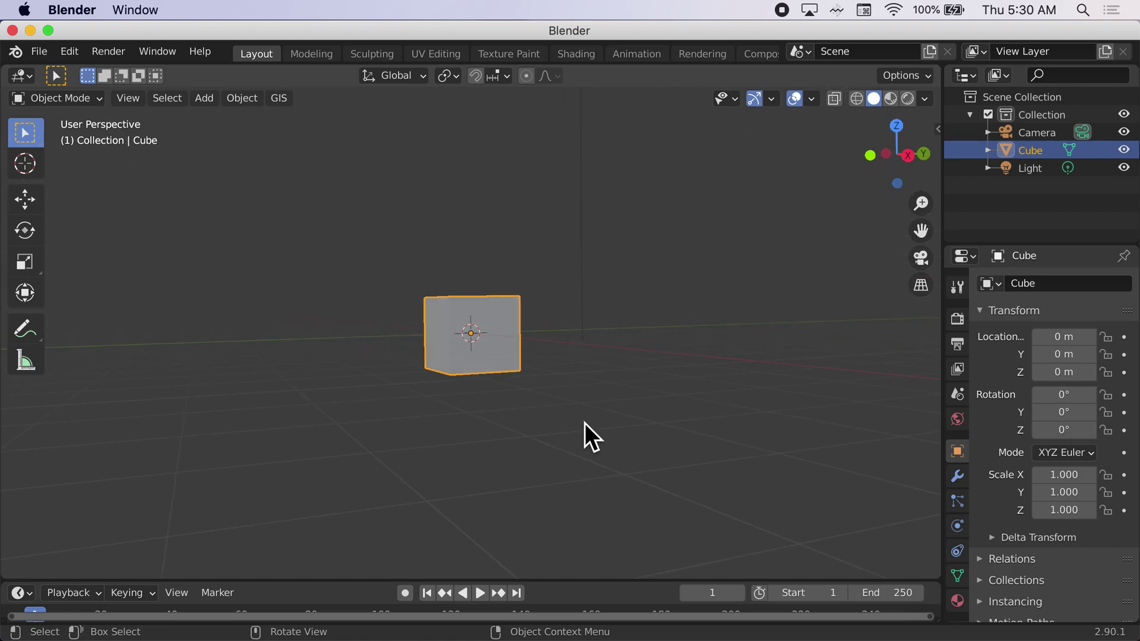
scroll(585, 423, "left", 4)
scroll(586, 423, "right", 5)
scroll(585, 423, "down", 3)
scroll(585, 423, "down", 3)
scroll(585, 422, "left", 5)
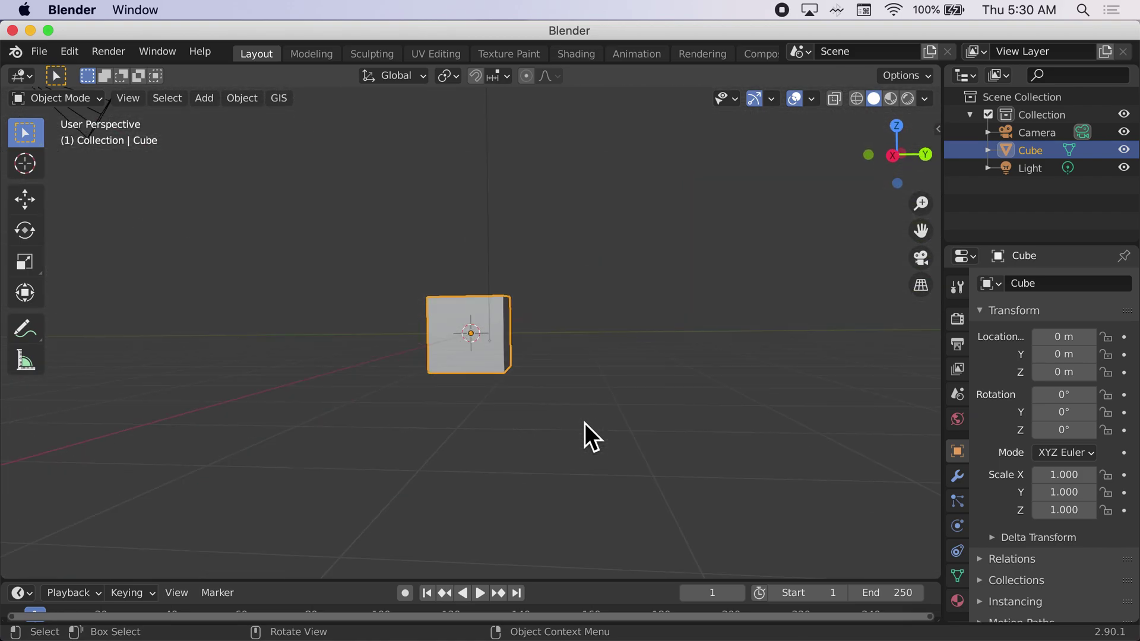
scroll(585, 423, "up", 5)
scroll(585, 422, "right", 4)
scroll(585, 423, "down", 5)
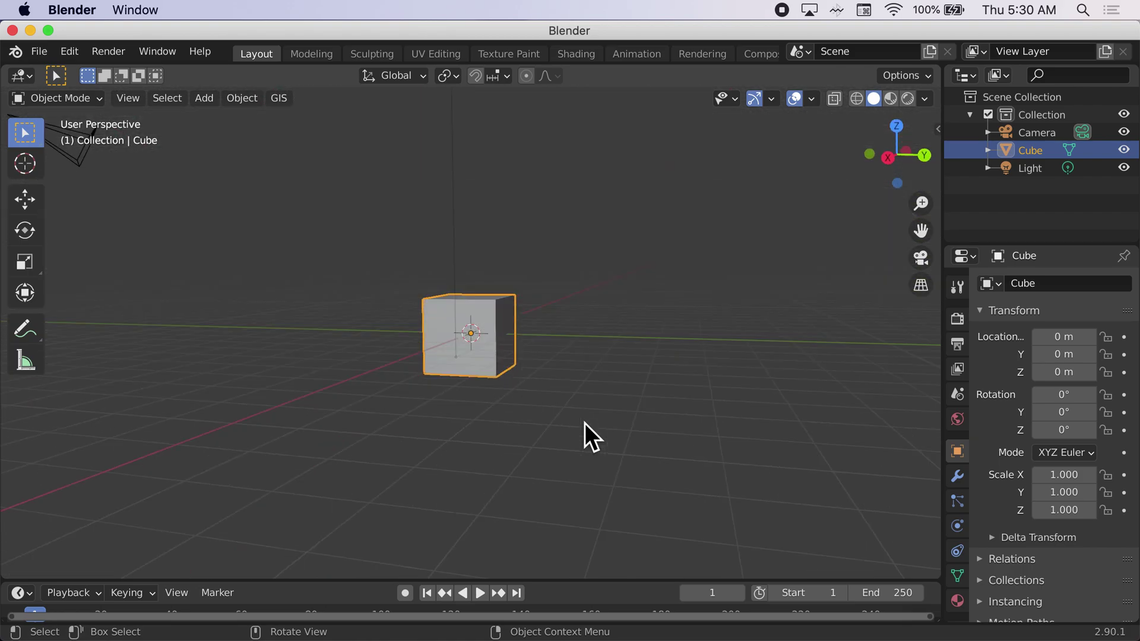
scroll(585, 423, "left", 5)
scroll(586, 422, "up", 5)
scroll(585, 423, "right", 3)
scroll(585, 423, "right", 4)
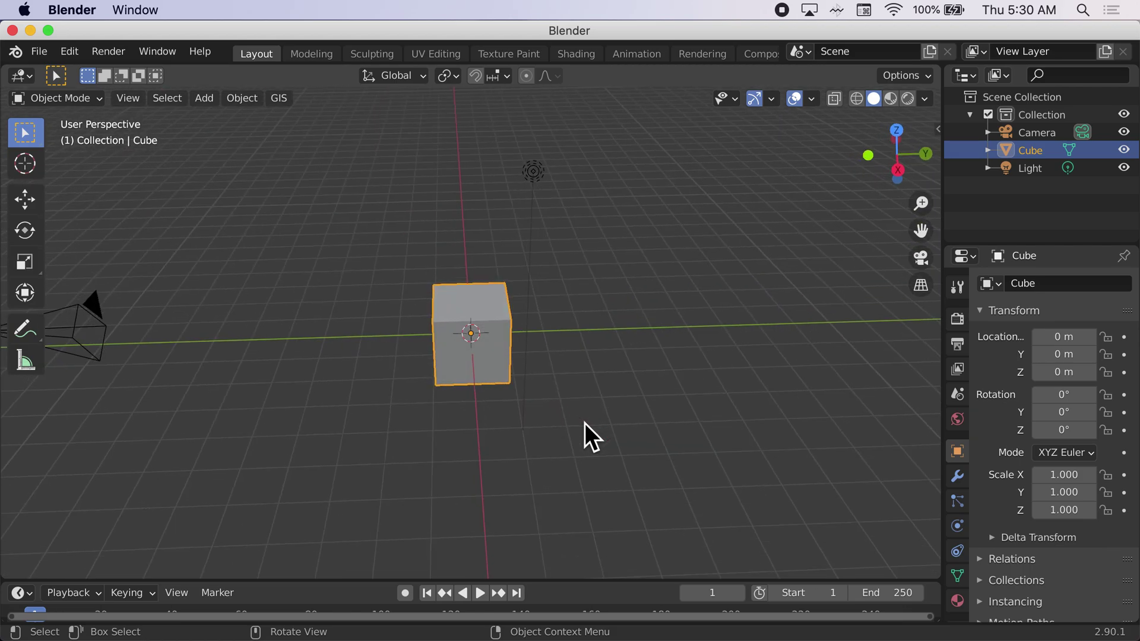
scroll(585, 423, "right", 4)
scroll(585, 423, "down", 4)
scroll(585, 422, "left", 5)
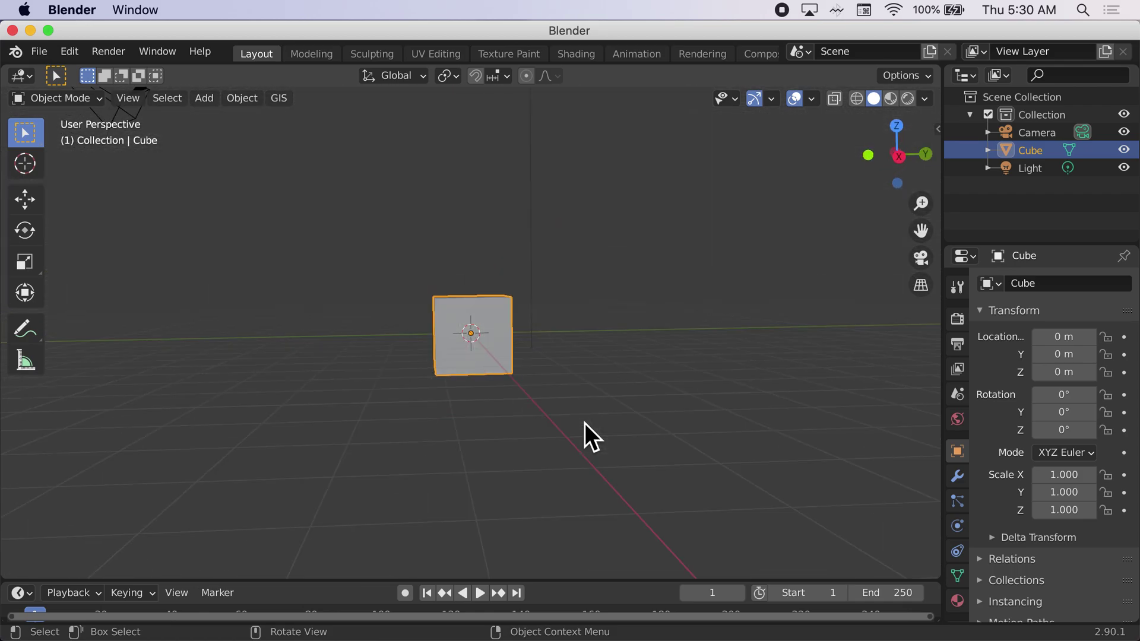
Examine the default cube from above, below and several sides by orbiting the view in repeated loops around it
scroll(585, 423, "up", 4)
scroll(584, 423, "right", 3)
scroll(584, 423, "down", 4)
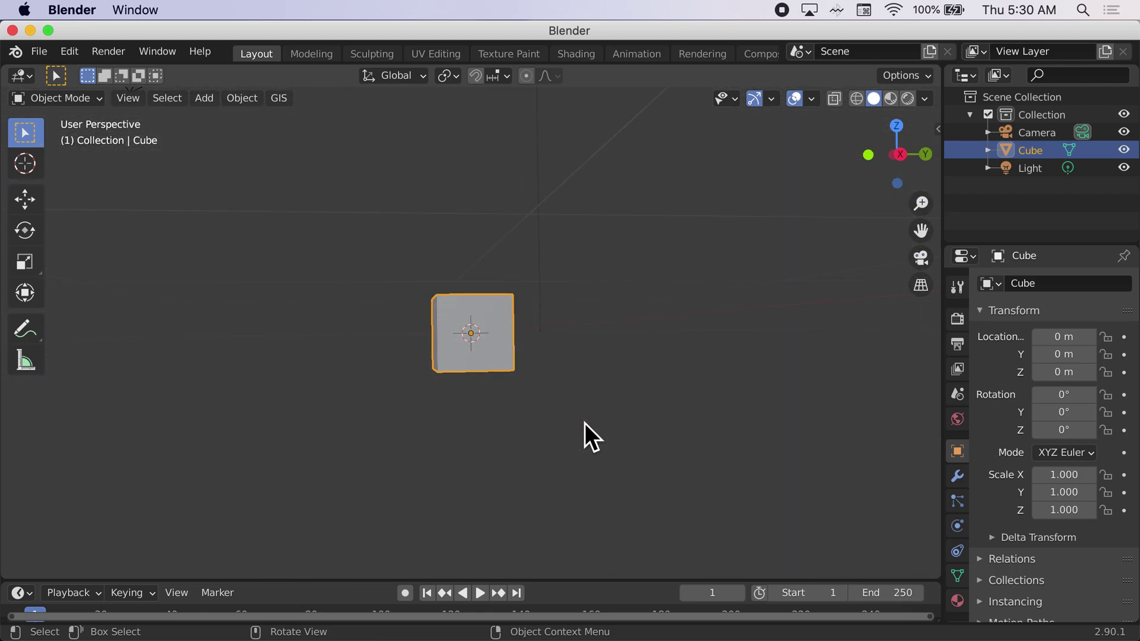
scroll(584, 423, "left", 3)
scroll(585, 423, "up", 4)
scroll(586, 423, "right", 4)
scroll(585, 422, "down", 4)
scroll(585, 423, "left", 3)
scroll(585, 422, "up", 4)
scroll(586, 423, "right", 4)
scroll(586, 423, "down", 4)
scroll(585, 423, "left", 4)
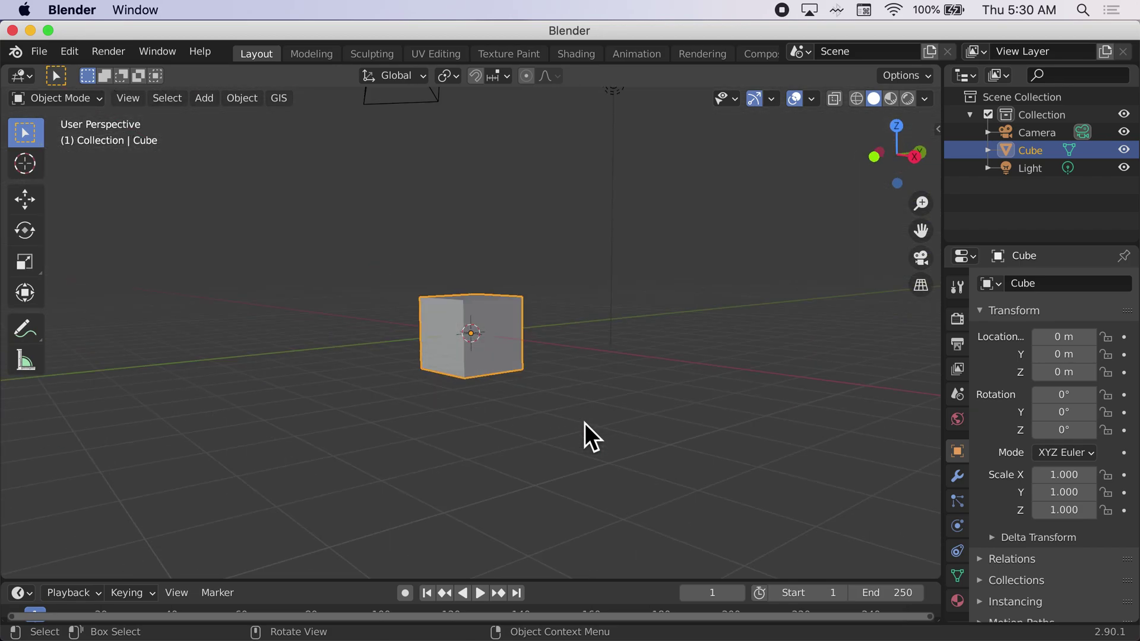
scroll(585, 423, "up", 3)
scroll(584, 423, "up", 1)
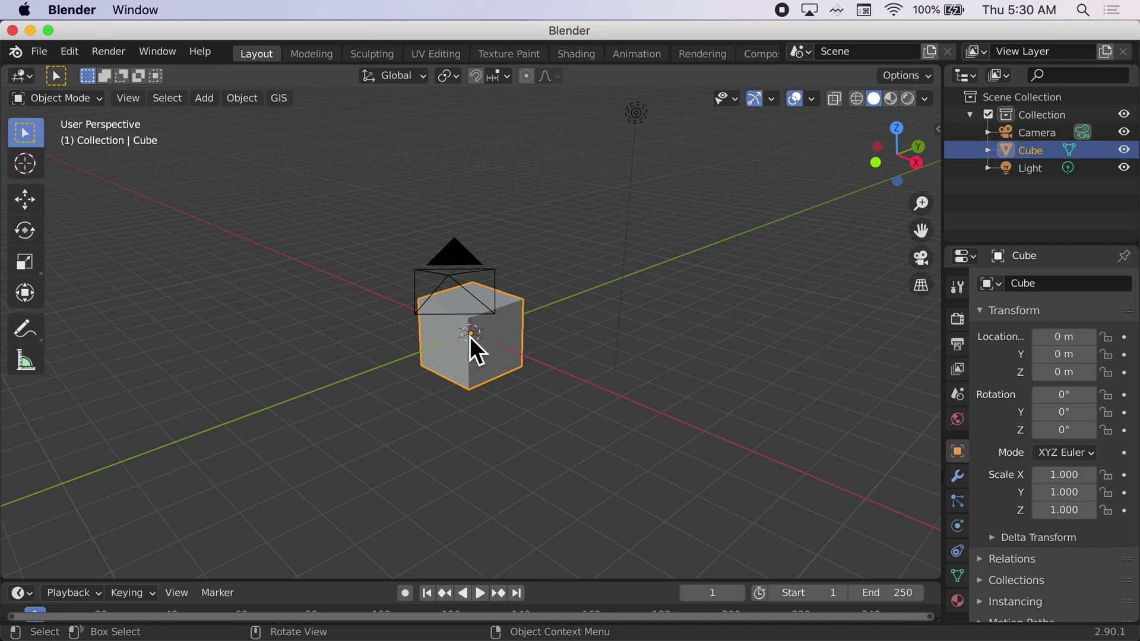
Deselect the default cube and select it again, twice in a row
left_click(599, 341)
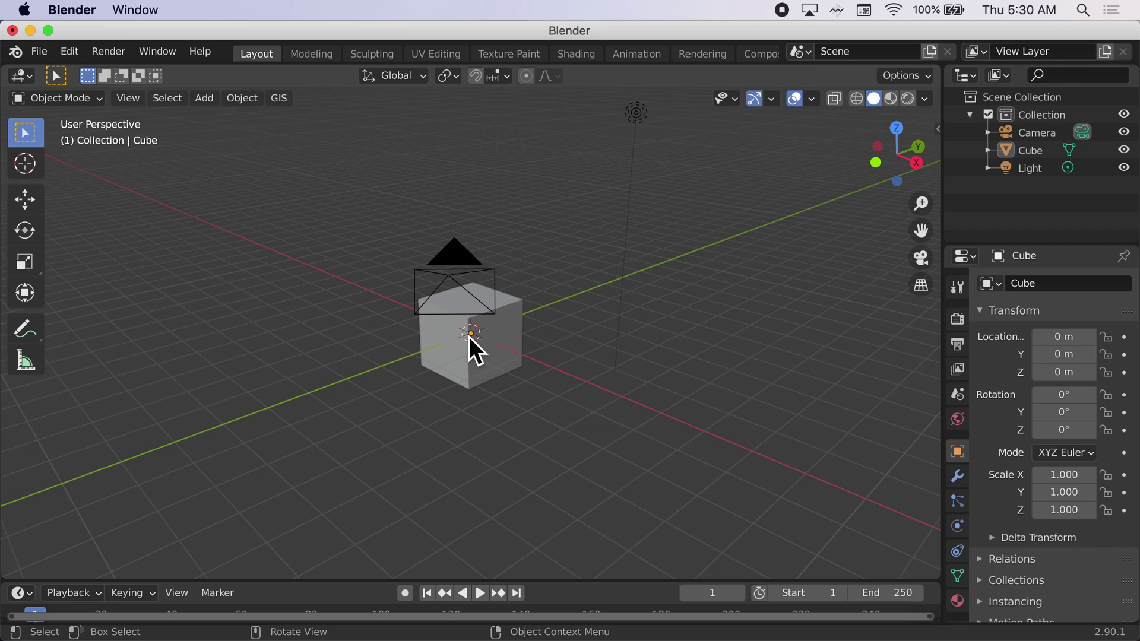
left_click(509, 344)
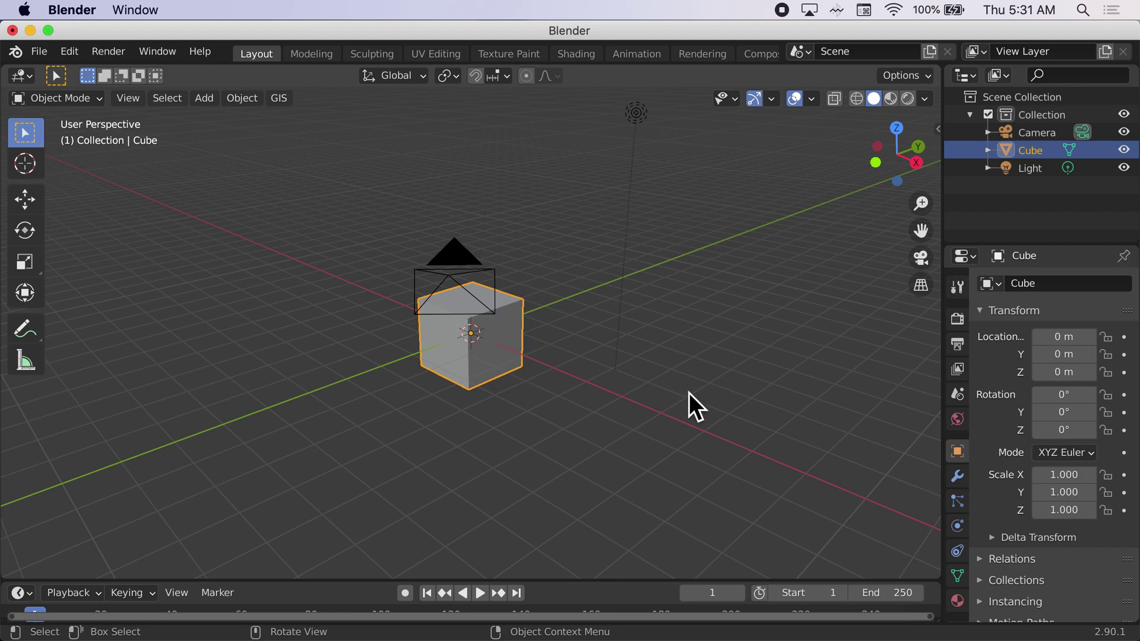
left_click(690, 367)
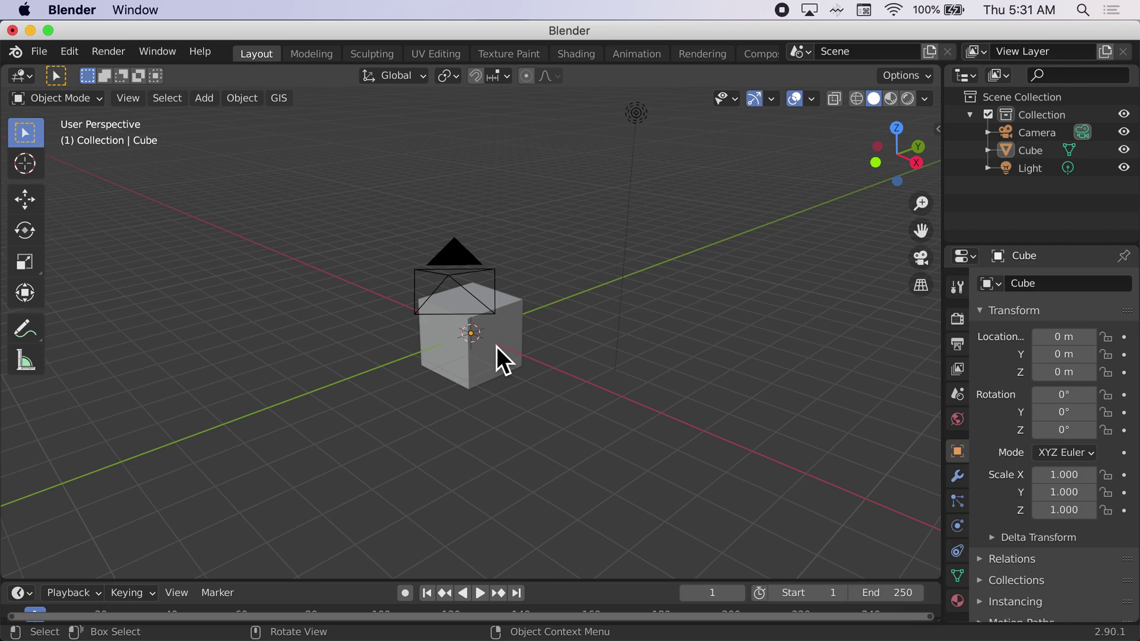
left_click(505, 362)
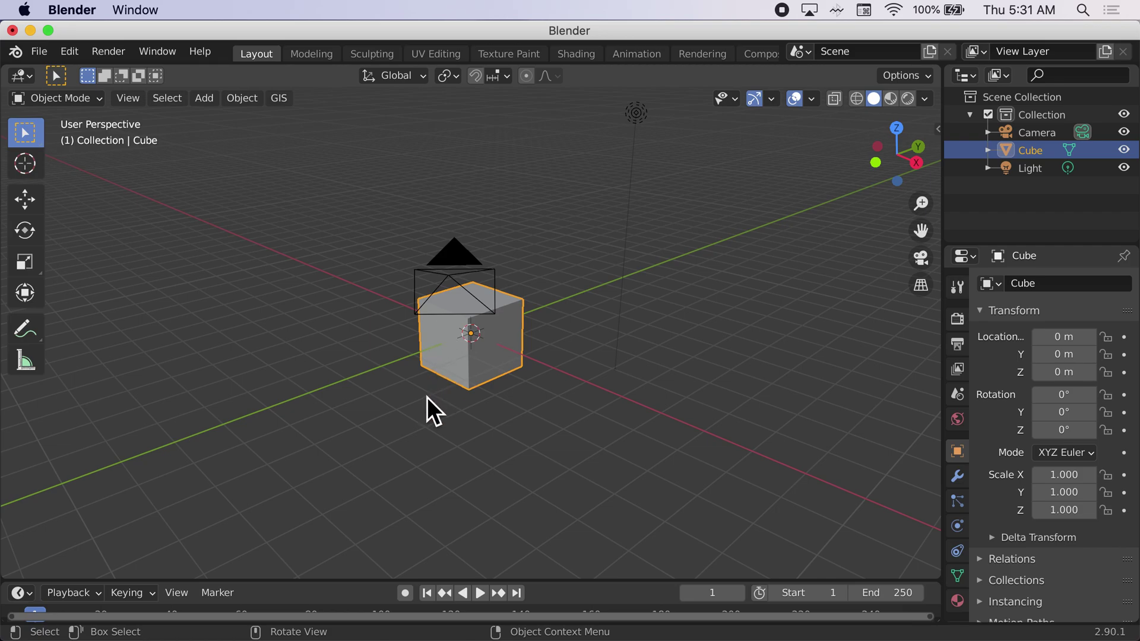
Orbit the view beneath the selected cube and back above it to inspect its underside and top
scroll(435, 410, "up", 10)
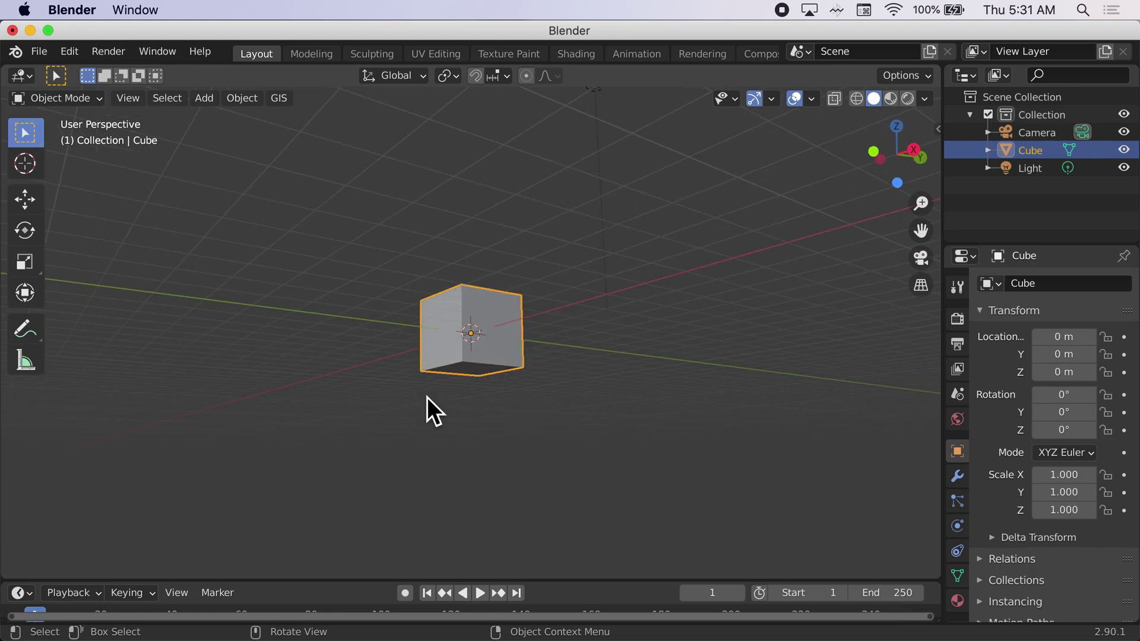
scroll(435, 410, "up", 10)
scroll(426, 397, "down", 10)
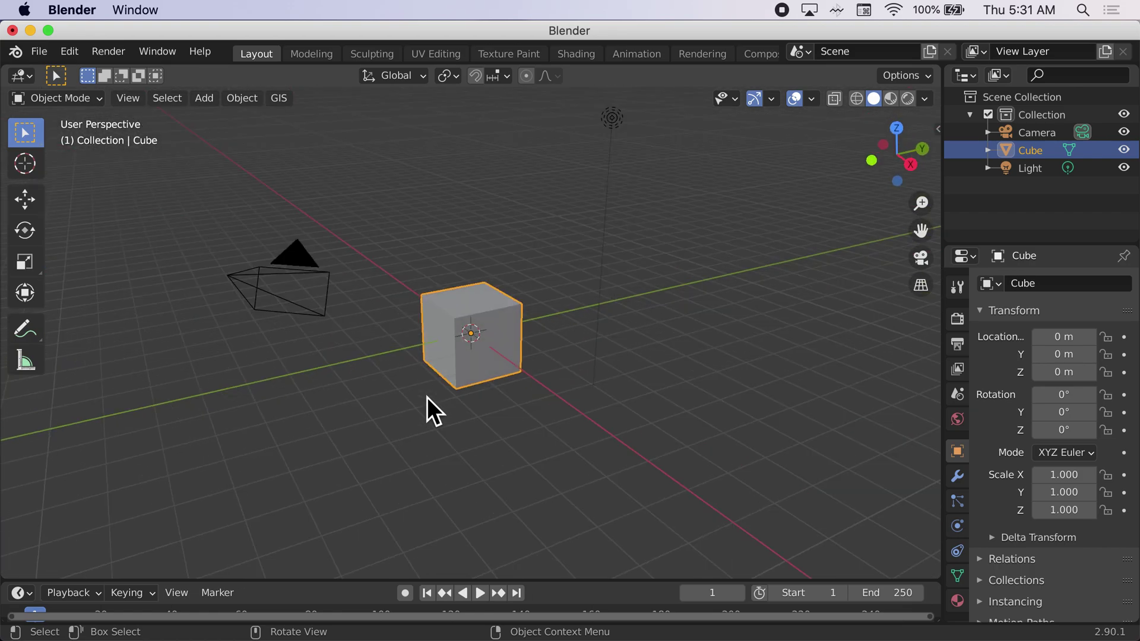
scroll(426, 397, "right", 3)
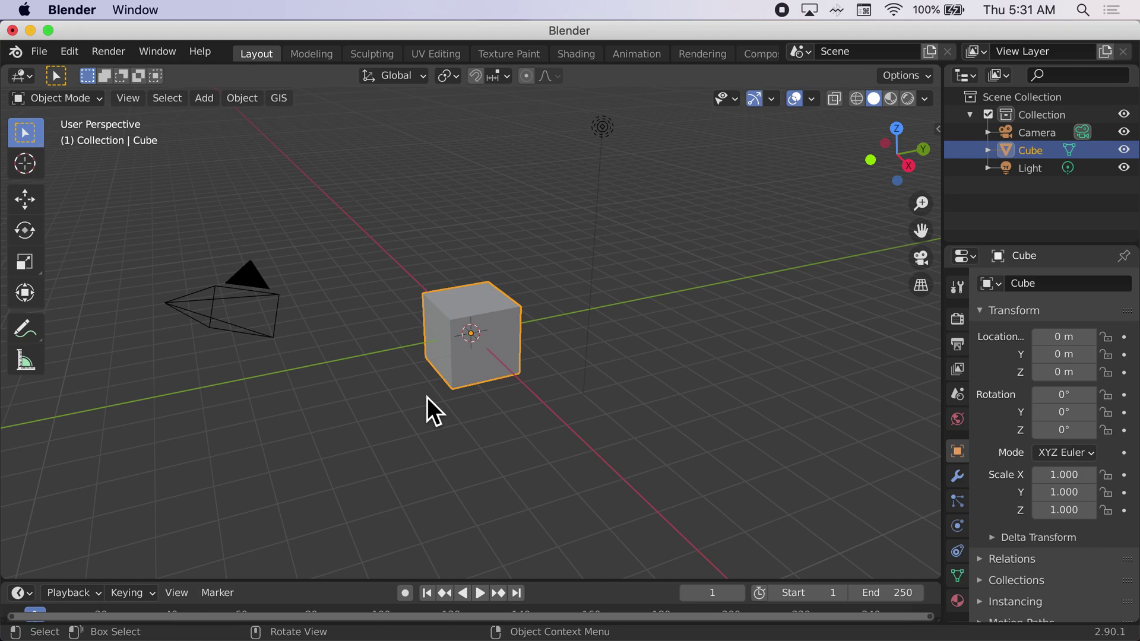
Pan the 3D viewport back and forth and up and down, ending with the cube near the centre of the view
key("shift")
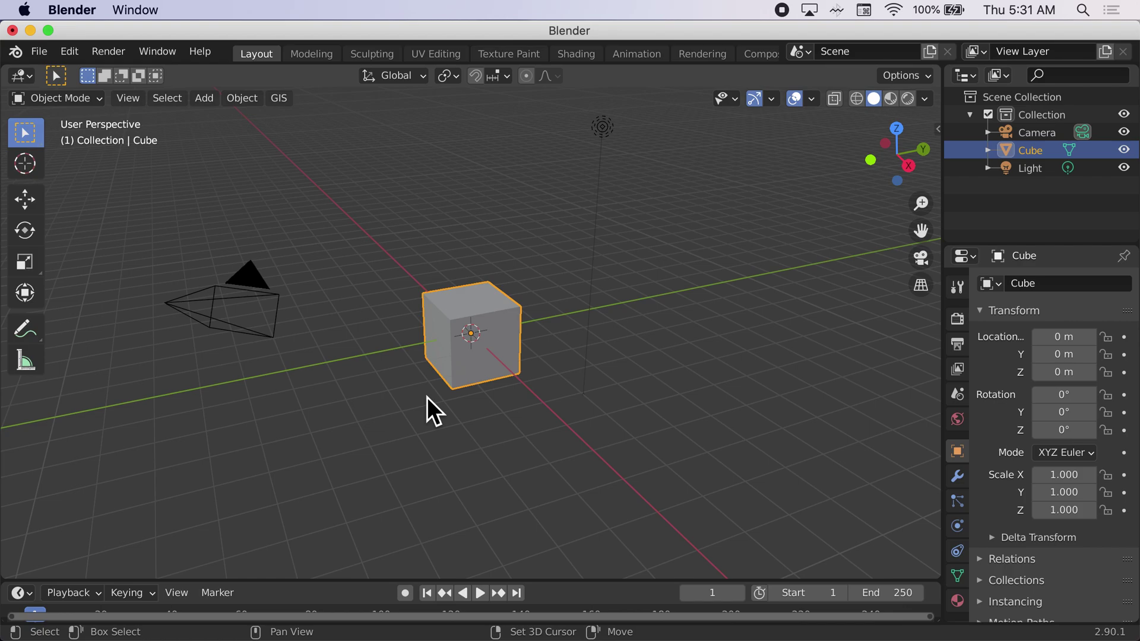
scroll(426, 397, "right", 10)
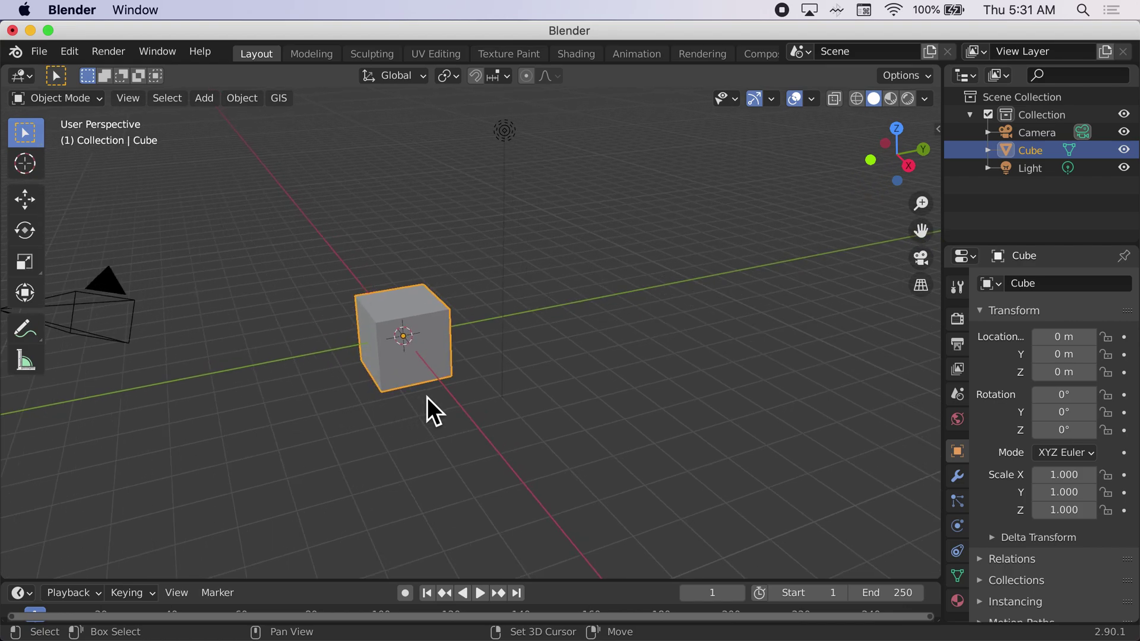
scroll(426, 397, "left", 10)
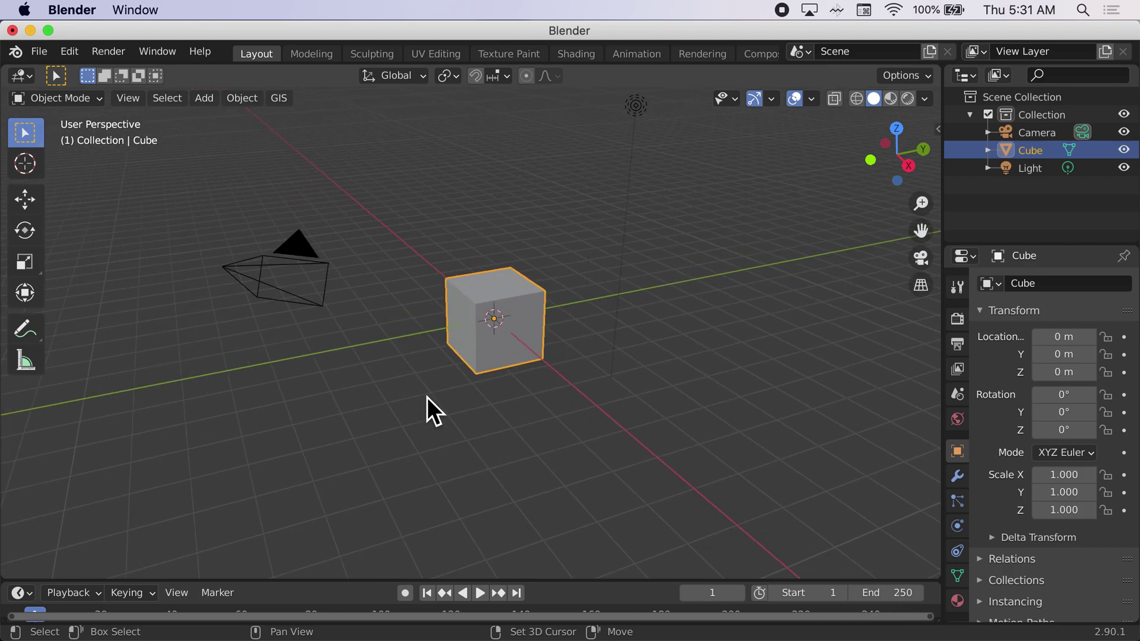
scroll(435, 411, "right", 10, "shift")
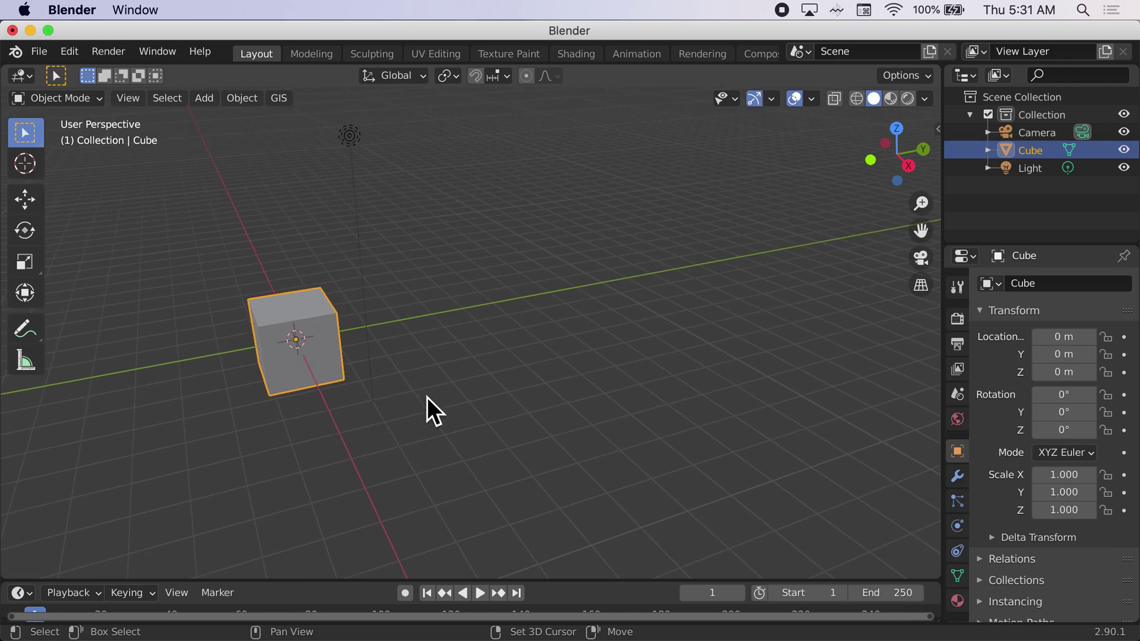
scroll(427, 398, "left", 10, "shift")
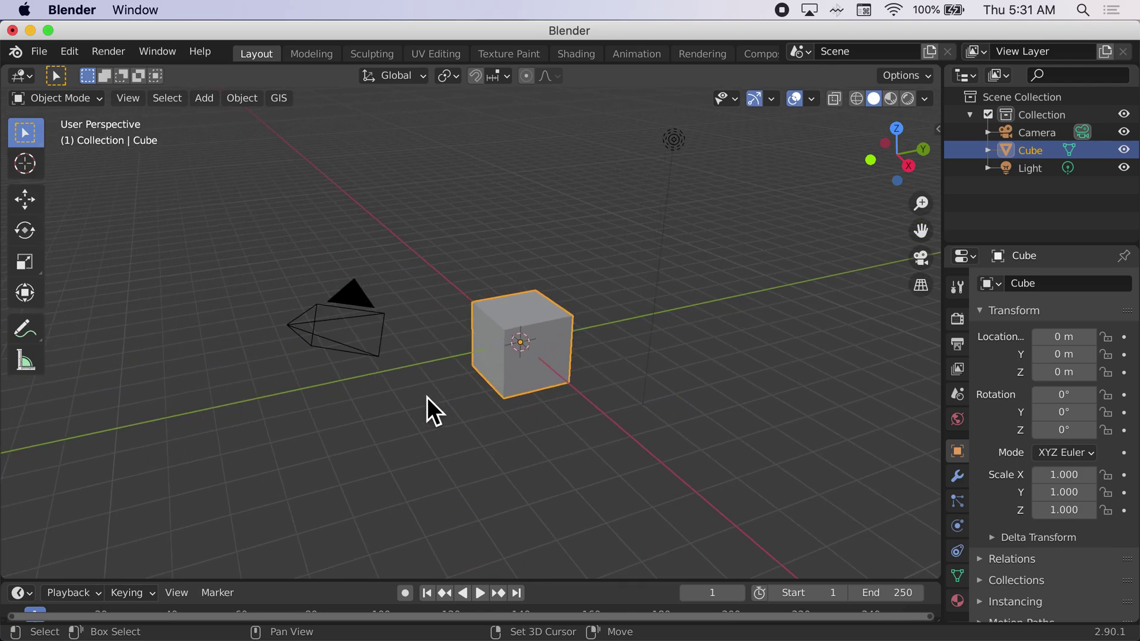
scroll(426, 397, "right", 10, "shift")
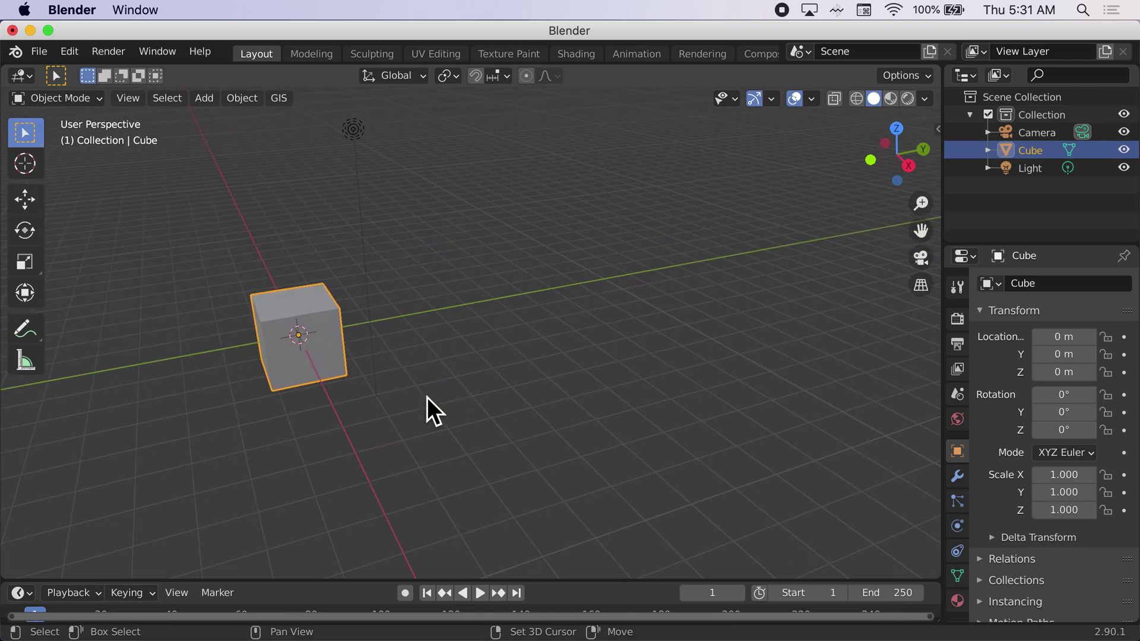
scroll(426, 397, "left", 10, "shift")
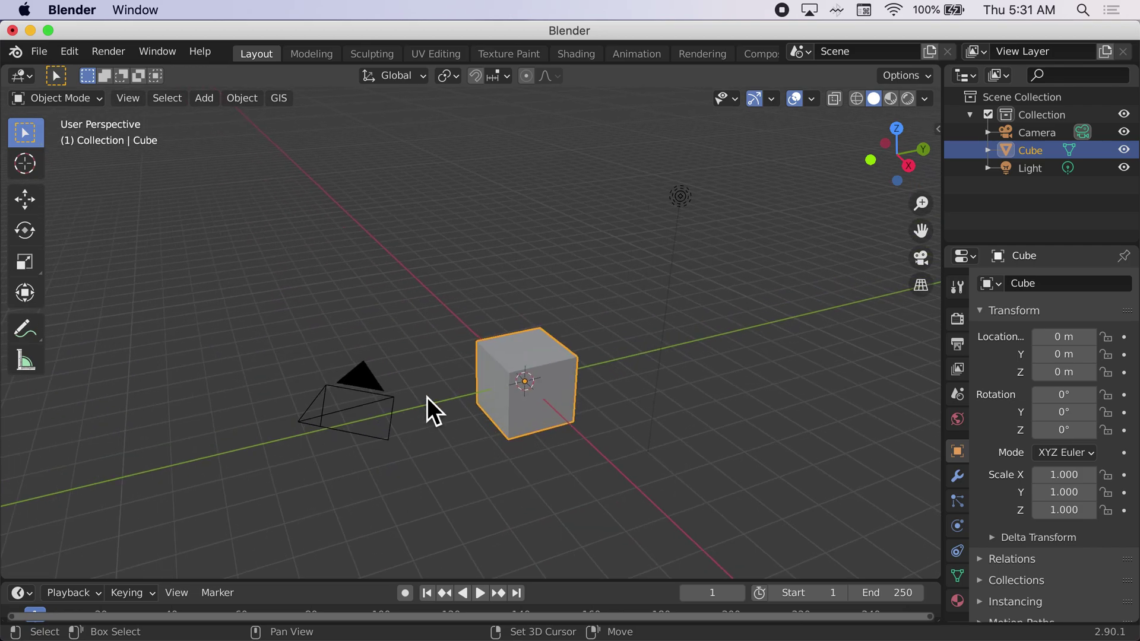
scroll(426, 397, "right", 5, "shift")
scroll(426, 397, "left", 10, "shift")
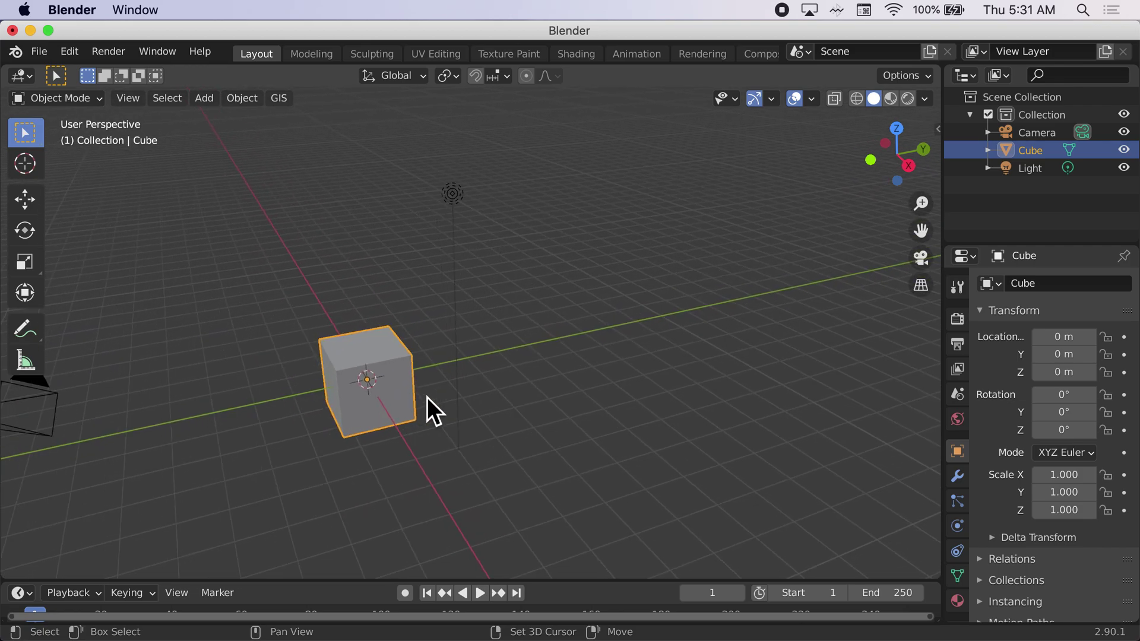
scroll(426, 397, "left", 3, "shift")
scroll(427, 398, "right", 10, "shift")
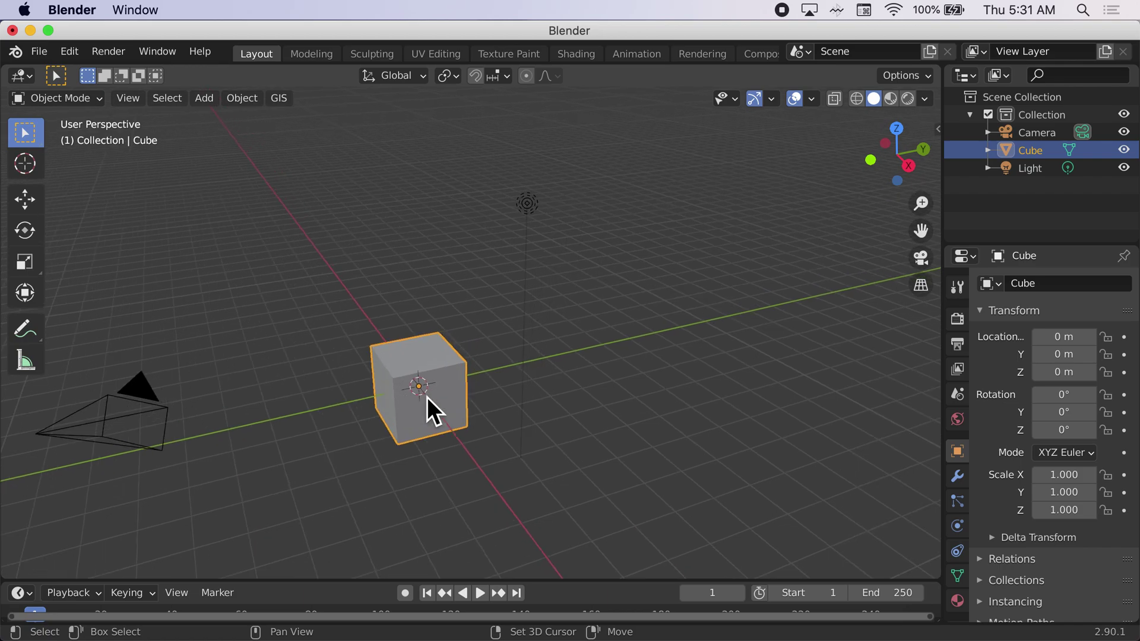
scroll(436, 411, "left", 8, "shift")
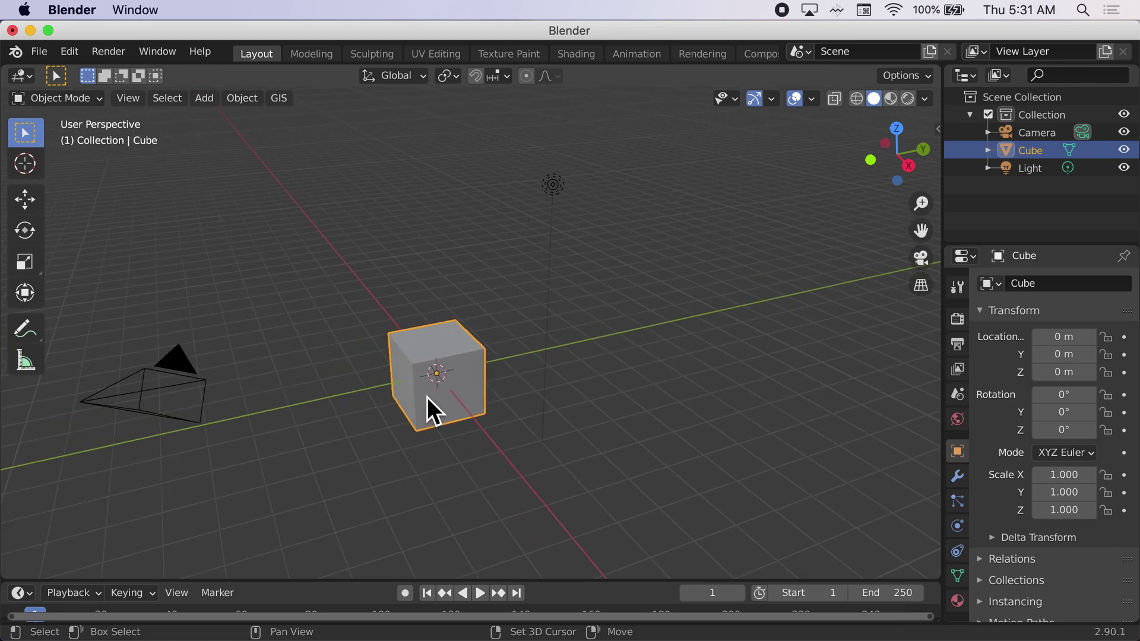
scroll(426, 397, "left", 2, "shift")
scroll(426, 397, "right", 8, "shift")
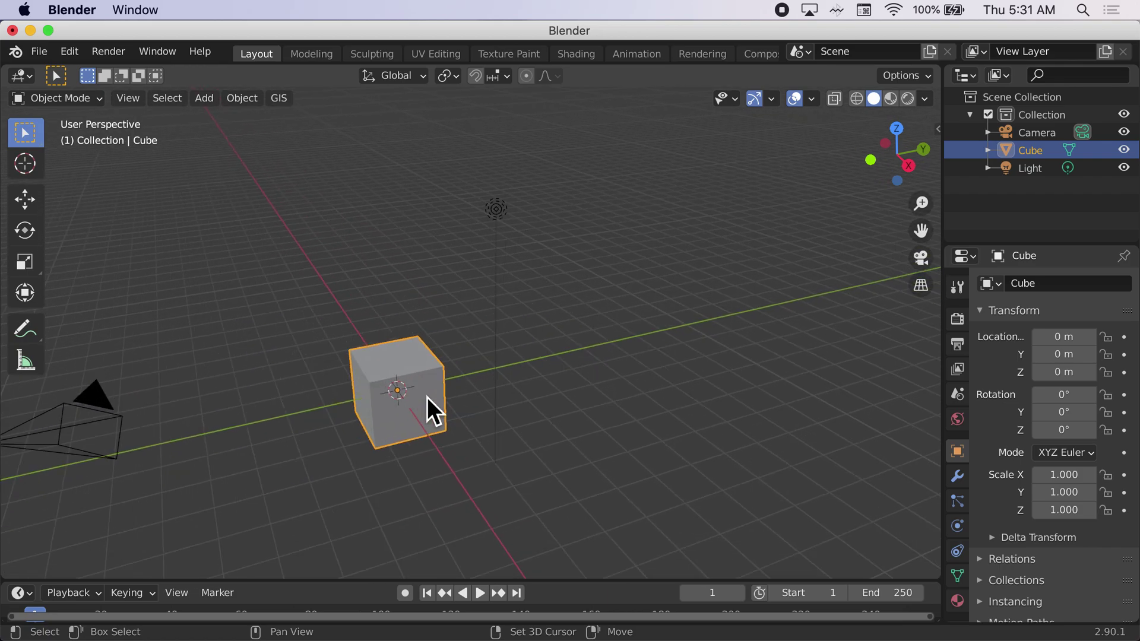
scroll(427, 397, "left", 8, "shift")
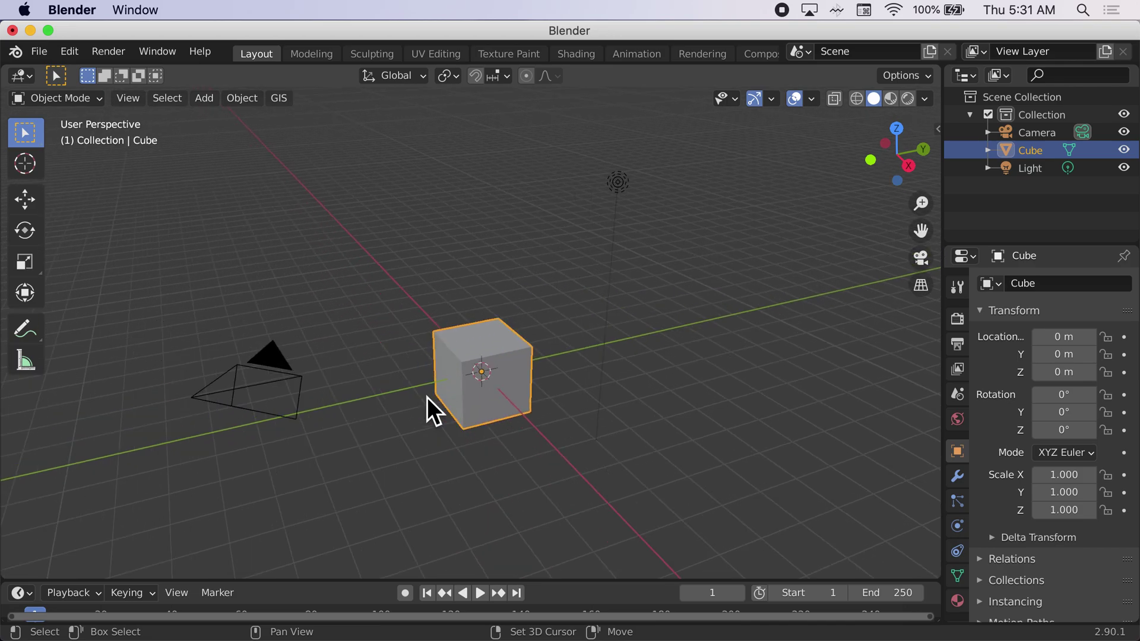
scroll(426, 397, "left", 2, "shift")
scroll(426, 397, "right", 7, "shift")
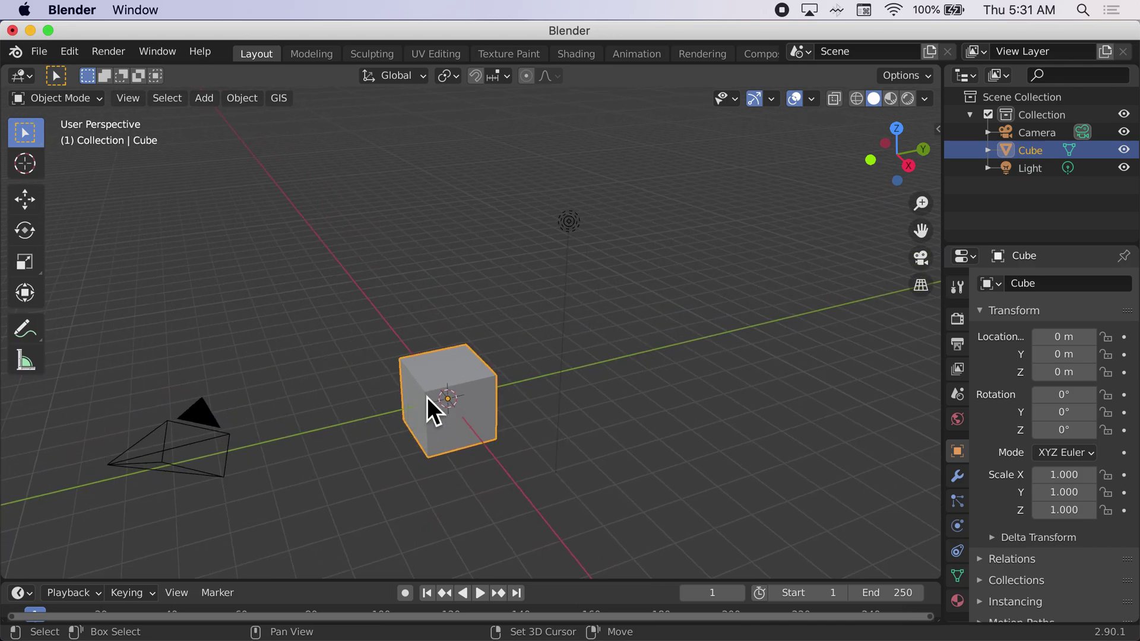
scroll(426, 397, "right", 1, "shift")
scroll(427, 398, "left", 7, "shift")
scroll(426, 397, "right", 3, "shift")
scroll(426, 397, "right", 8, "shift")
scroll(427, 397, "left", 2, "shift")
scroll(427, 396, "left", 6, "shift")
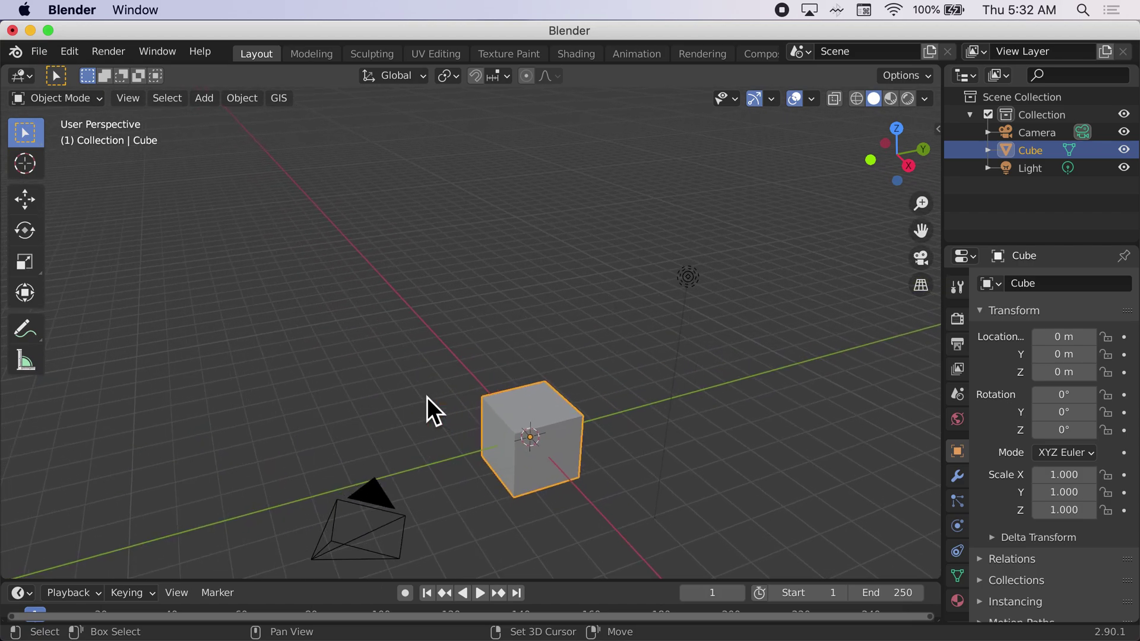
scroll(428, 397, "right", 2, "shift")
scroll(428, 396, "right", 8, "shift")
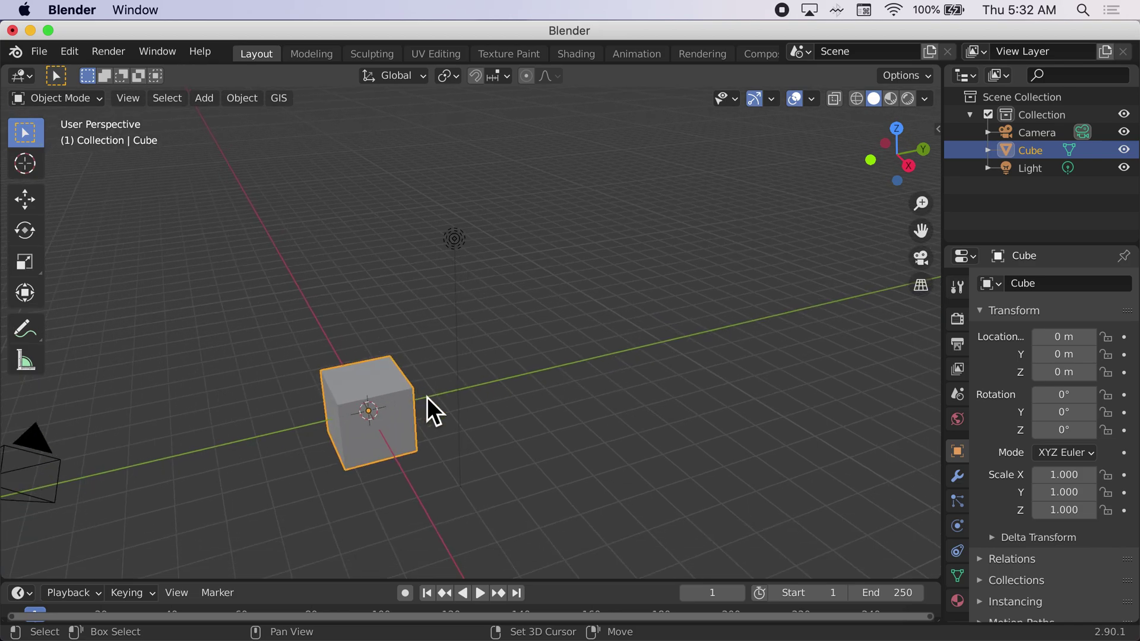
scroll(436, 412, "left", 2, "shift")
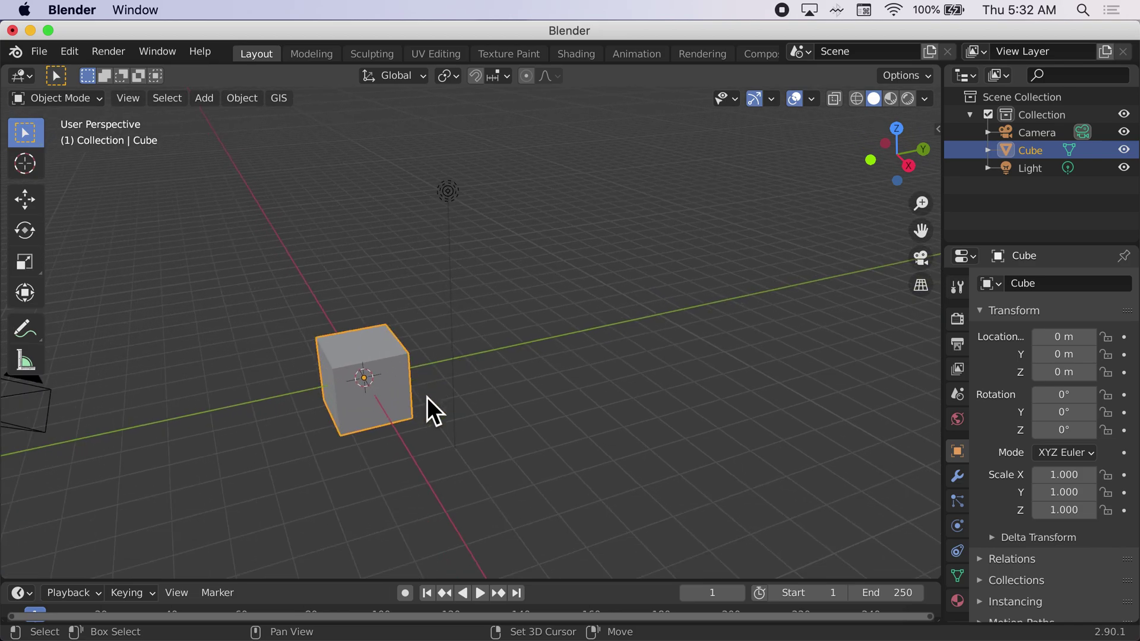
scroll(436, 411, "left", 3, "shift")
scroll(437, 412, "down", 2, "shift")
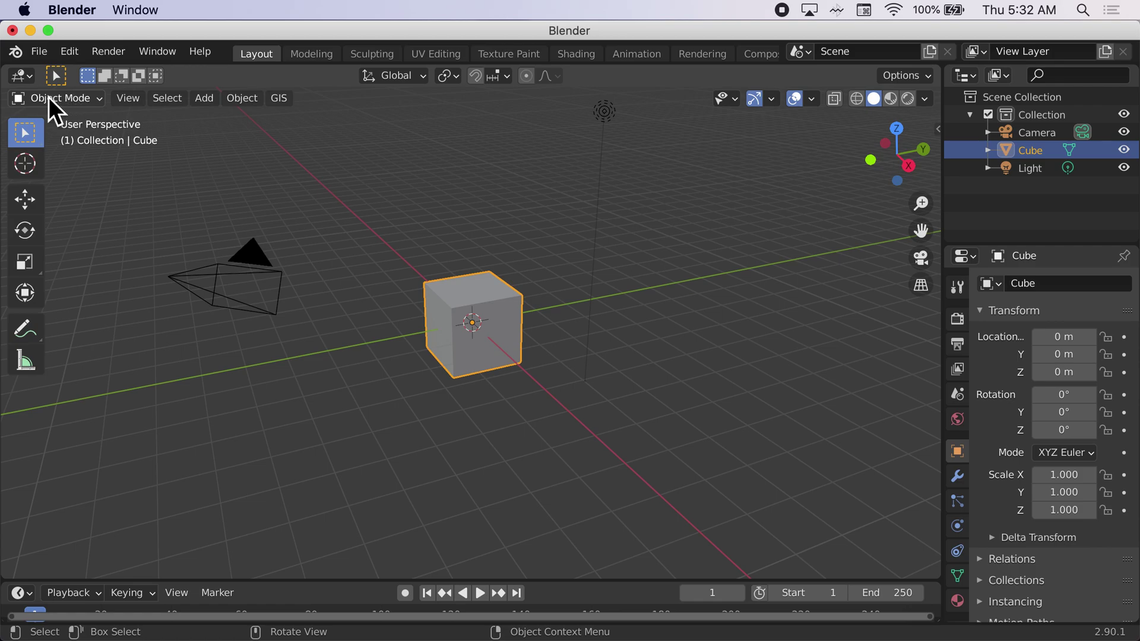
Choose Object Mode as the interaction mode, and switch the cube into Edit Mode and back to Object Mode twice
left_click(90, 99)
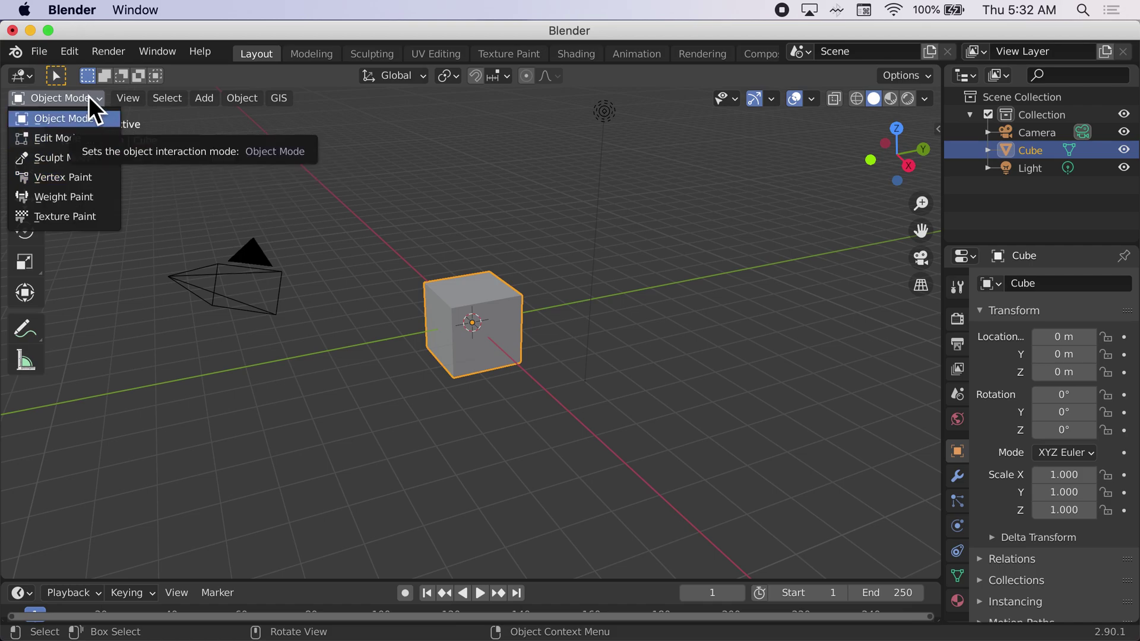
left_click(55, 119)
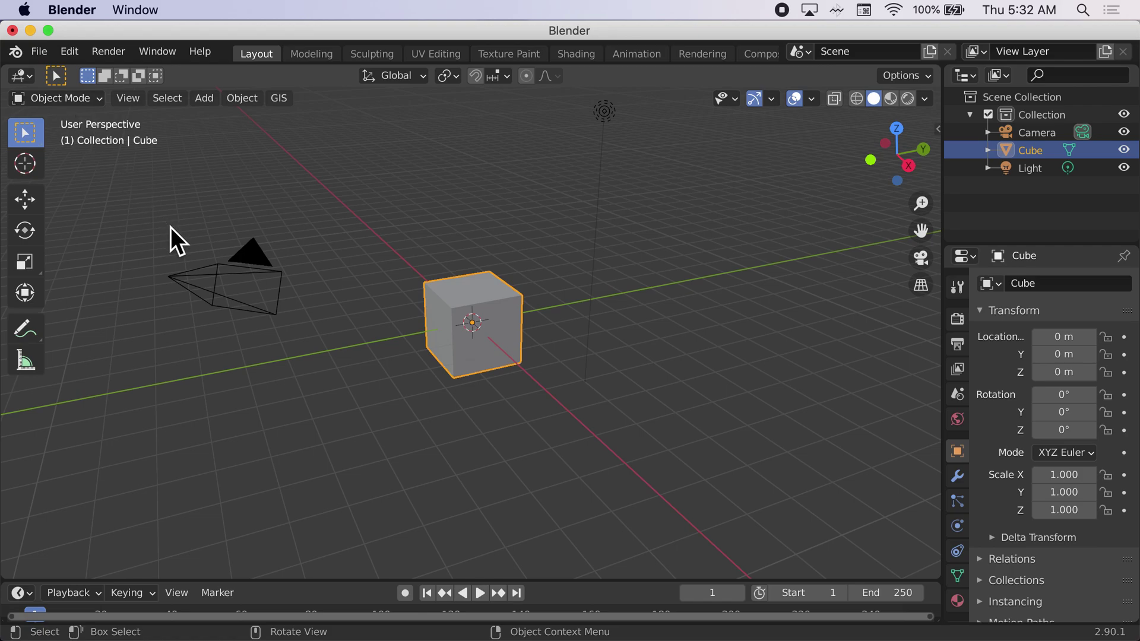
key("Tab")
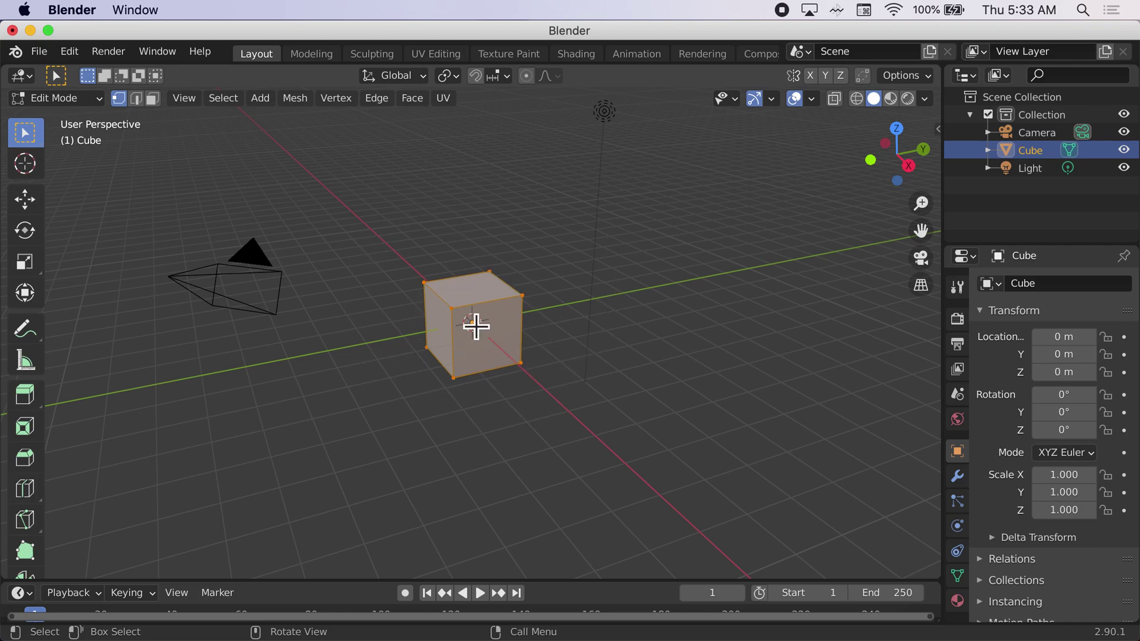
key("Tab")
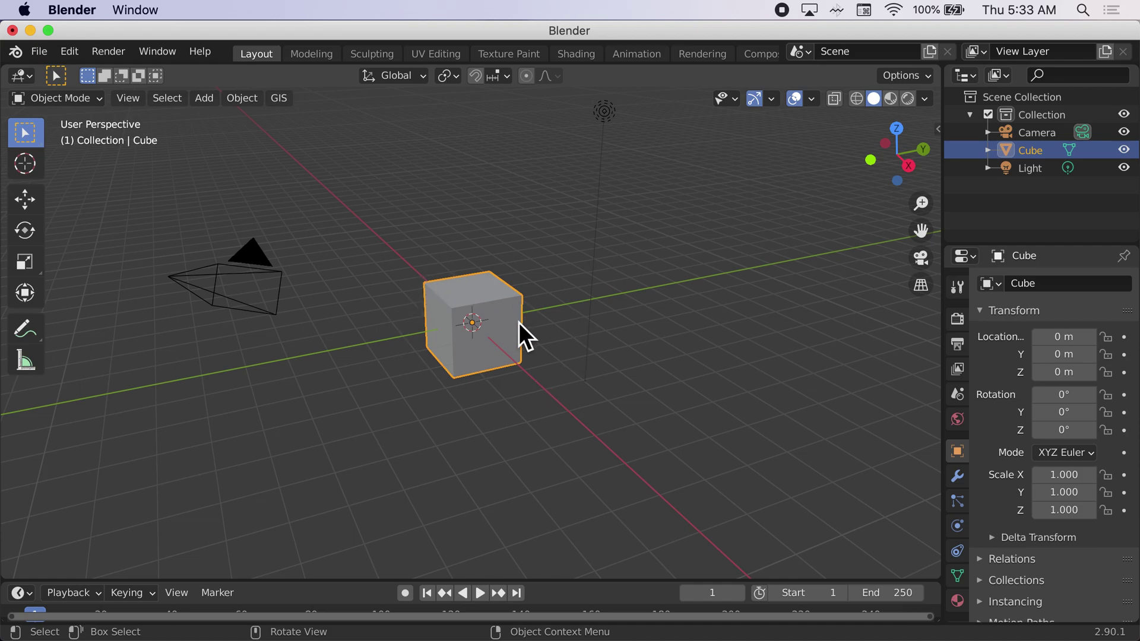
key("Tab")
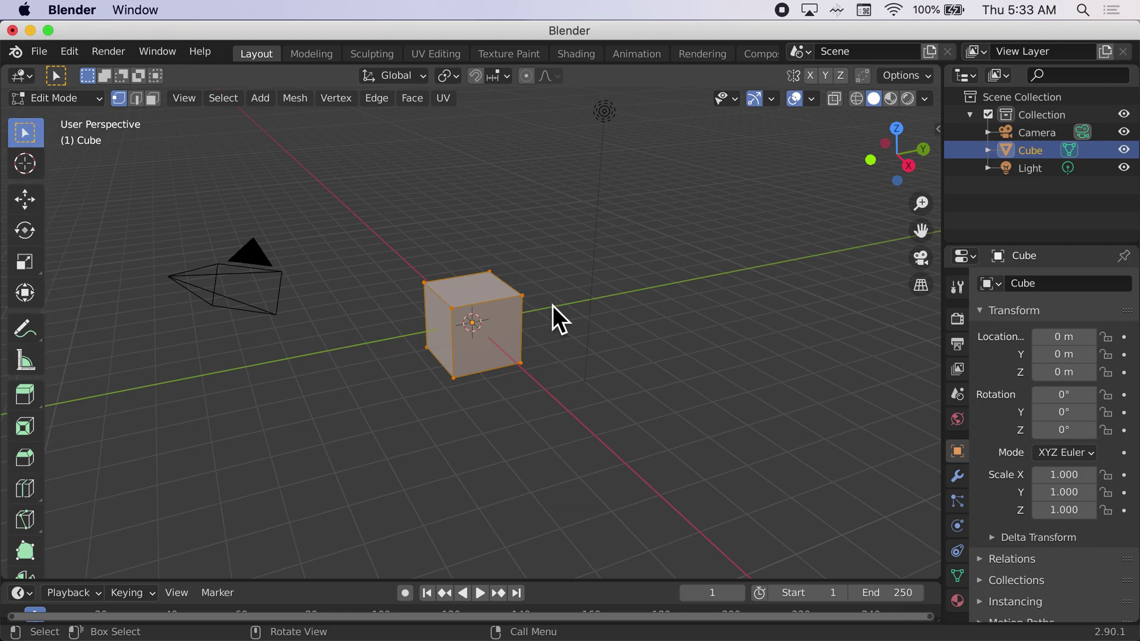
key("Tab")
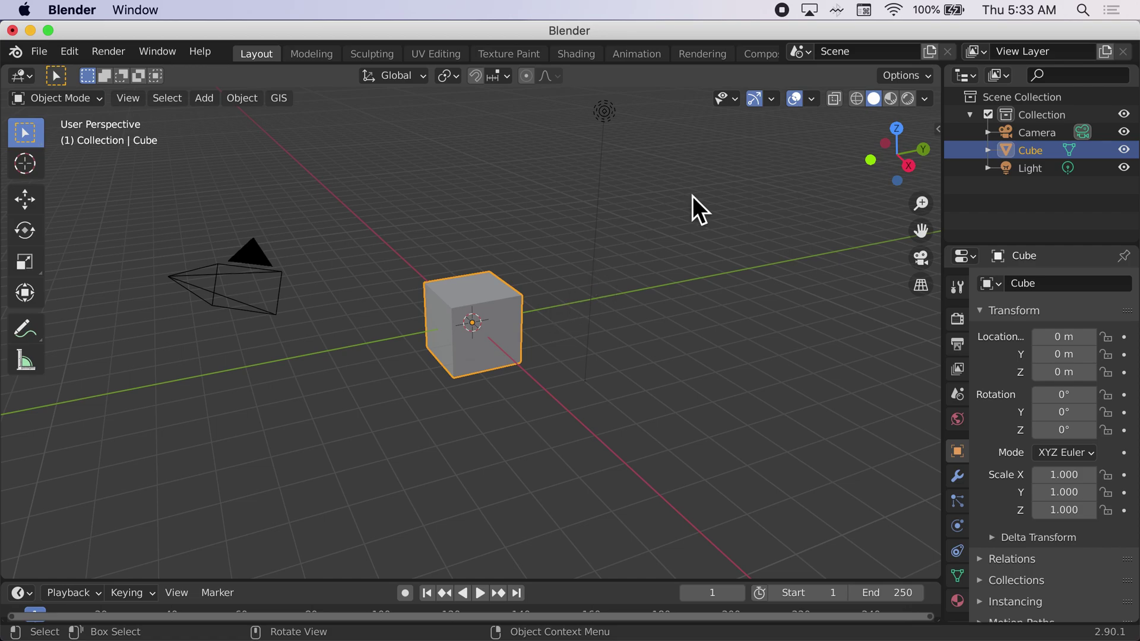
Display the scene in Wireframe viewport shading and return it to Solid shading
left_click(857, 99)
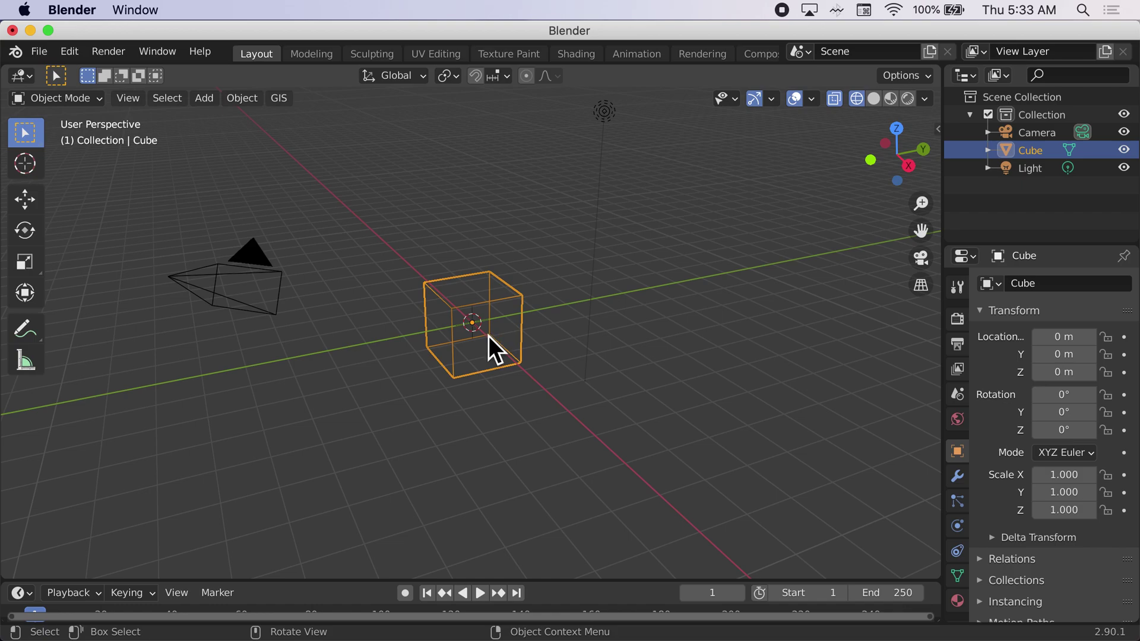
left_click(873, 98)
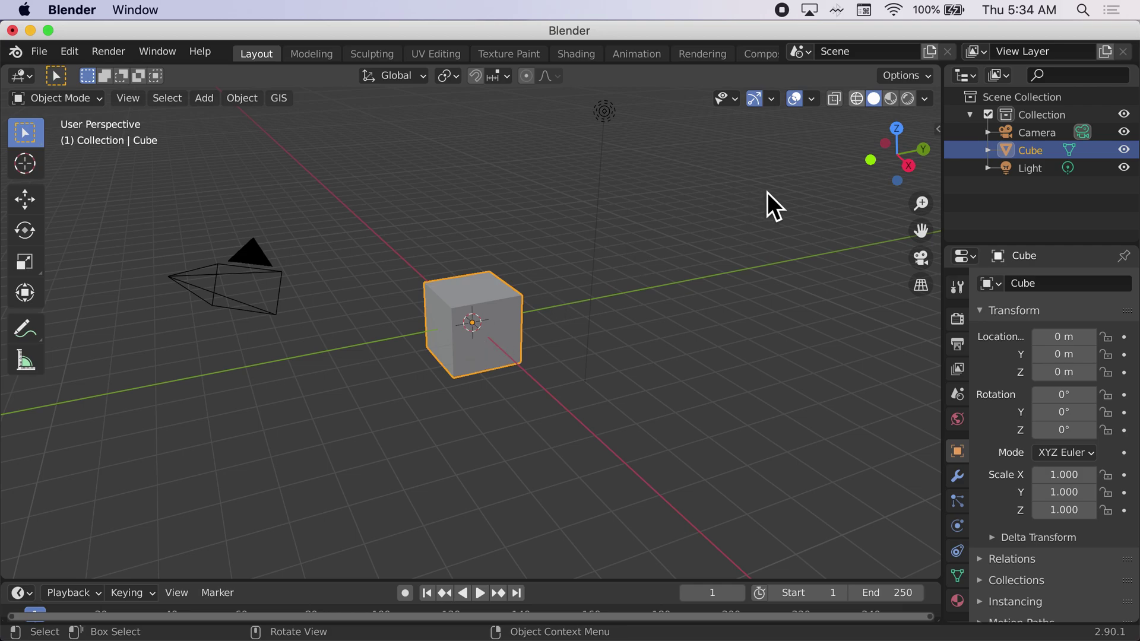
Display the scene in Wireframe shading, return it to Solid, and switch it to Material Preview shading
left_click(857, 100)
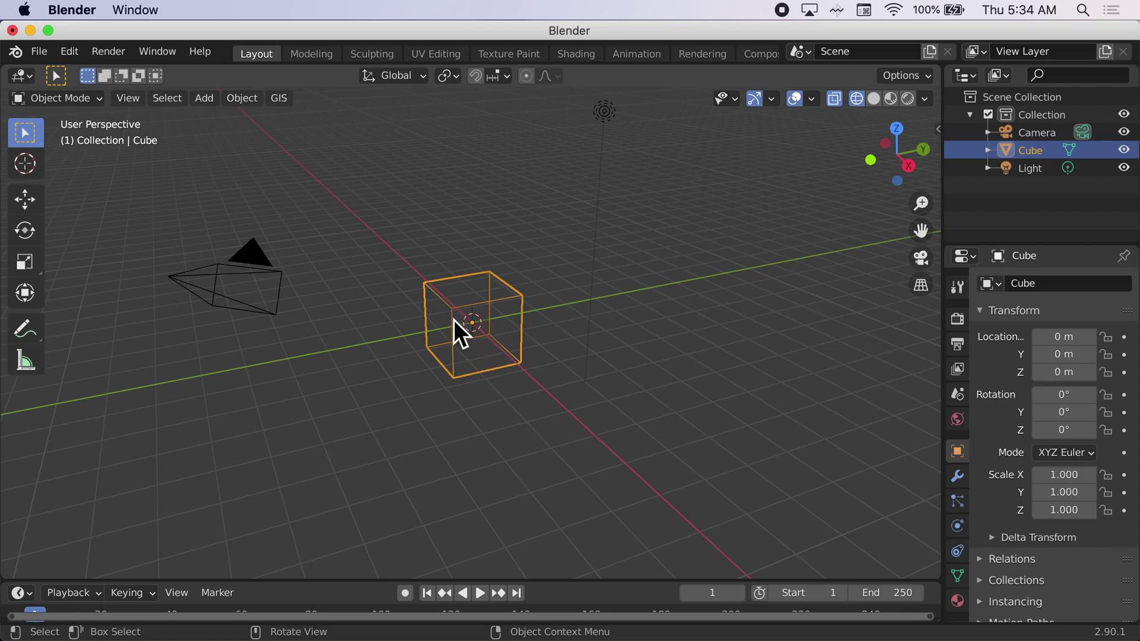
left_click(874, 99)
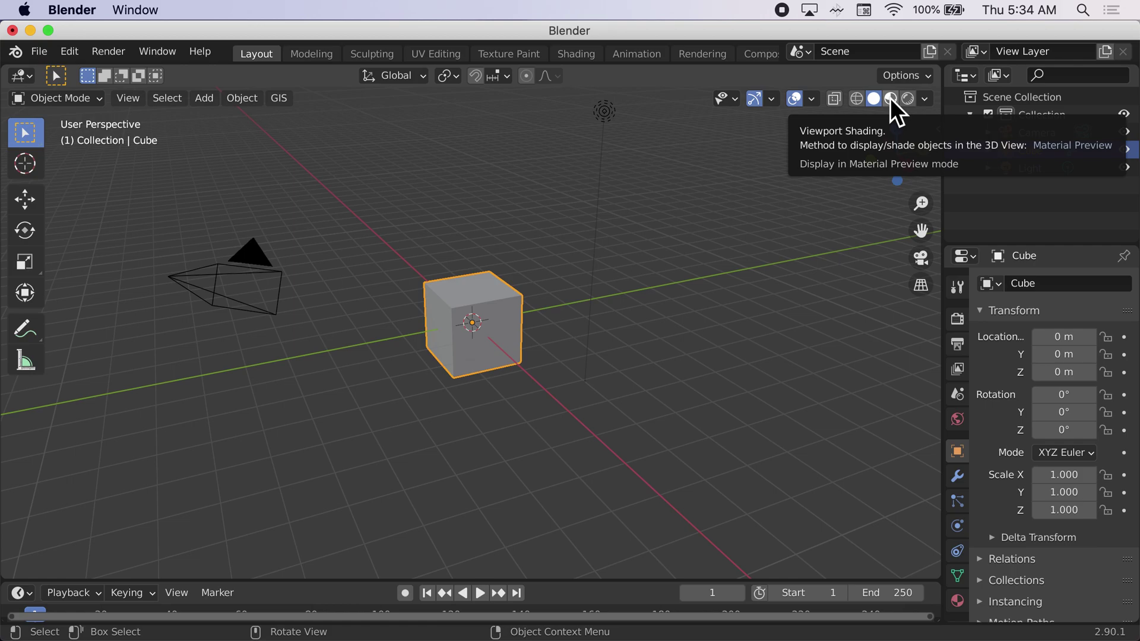
left_click(891, 99)
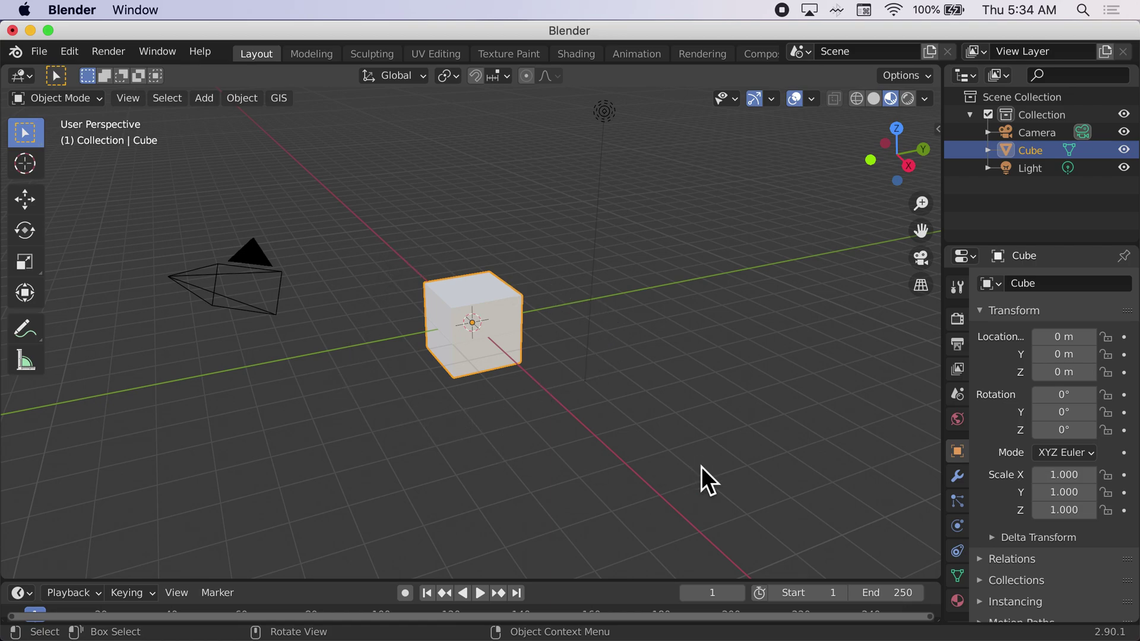
Rename the cube's material as Blue
left_click(960, 600)
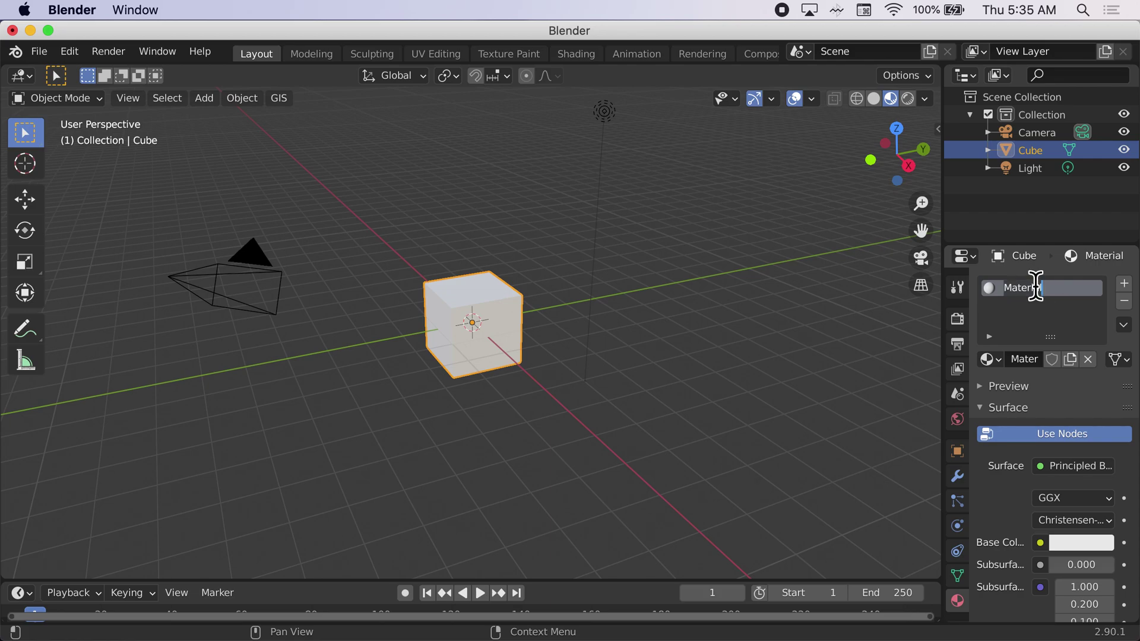
type("Blue")
key("Return")
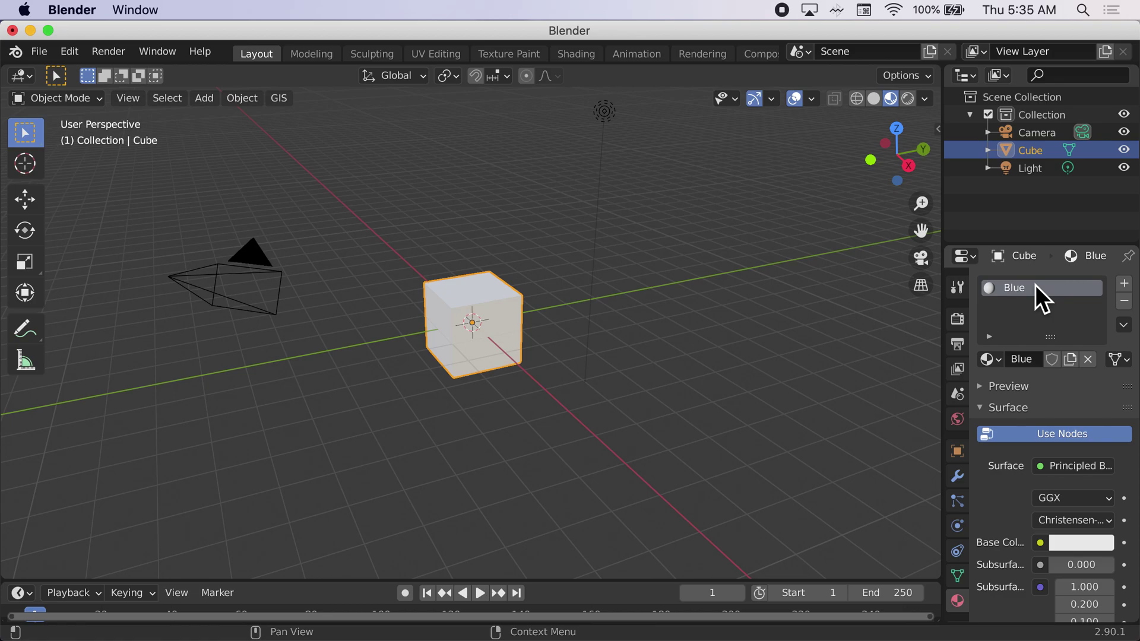
Set the material's base colour to a blue with hue 0.603 and saturation 0.709, and deselect the cube
left_click(1067, 543)
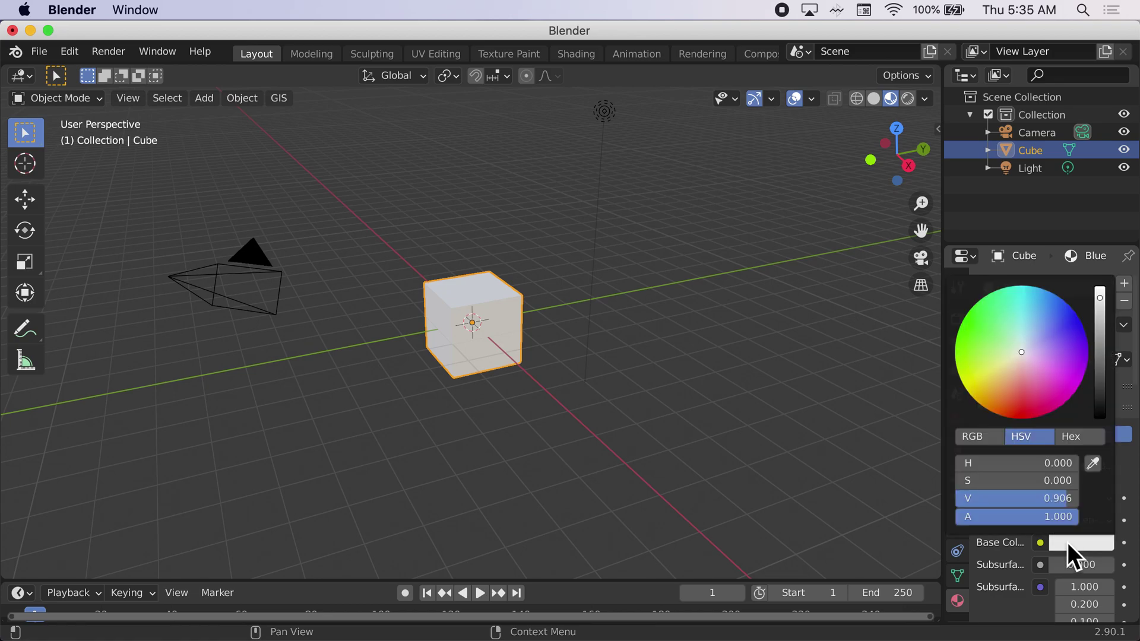
left_click(1050, 313)
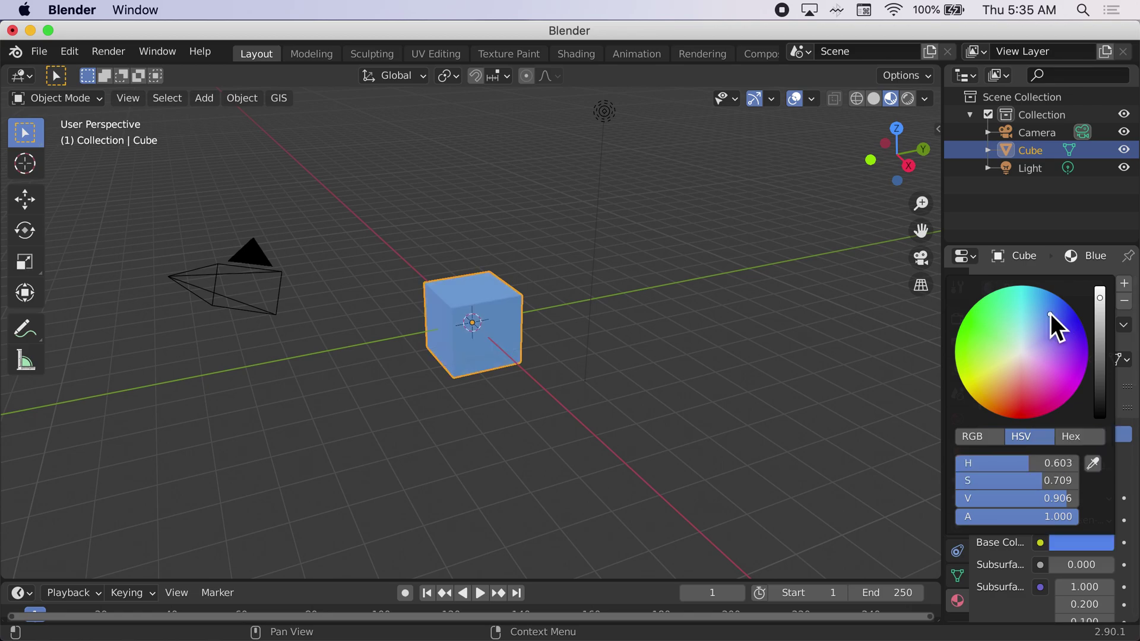
left_click(630, 347)
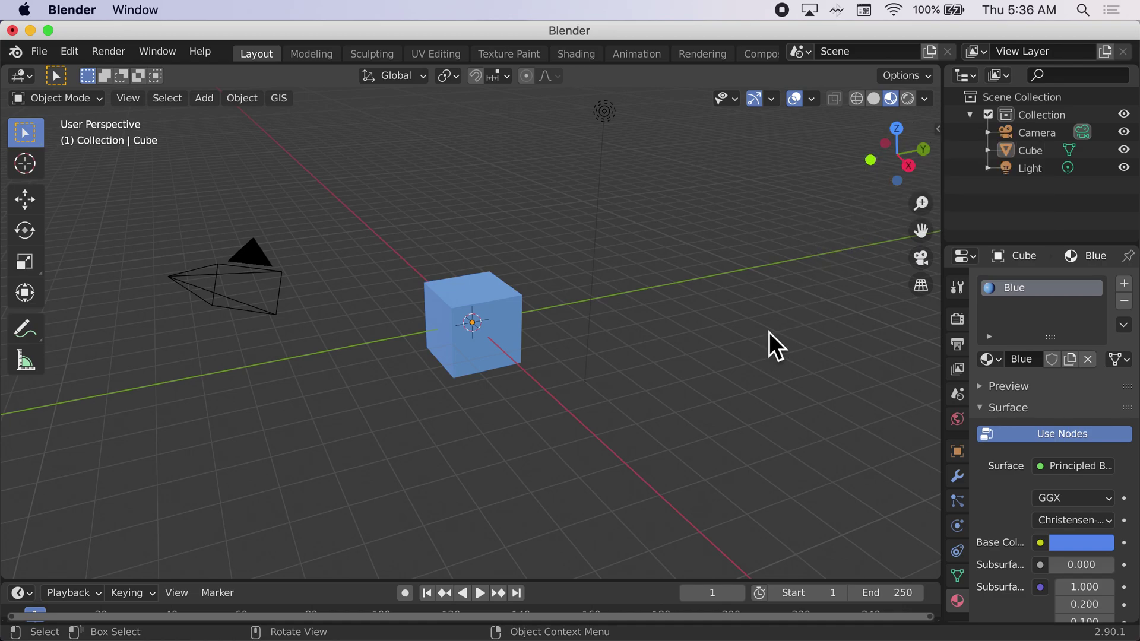
In the front orthographic view, select the cube and move it 1 m up along the global Z axis
left_click(926, 143)
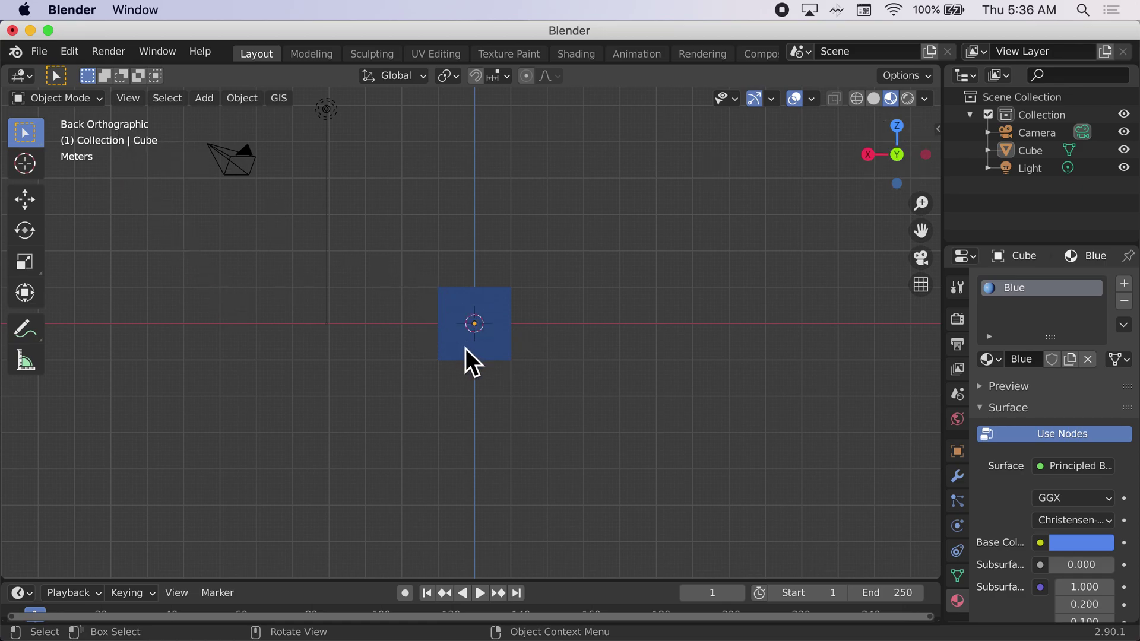
left_click(899, 154)
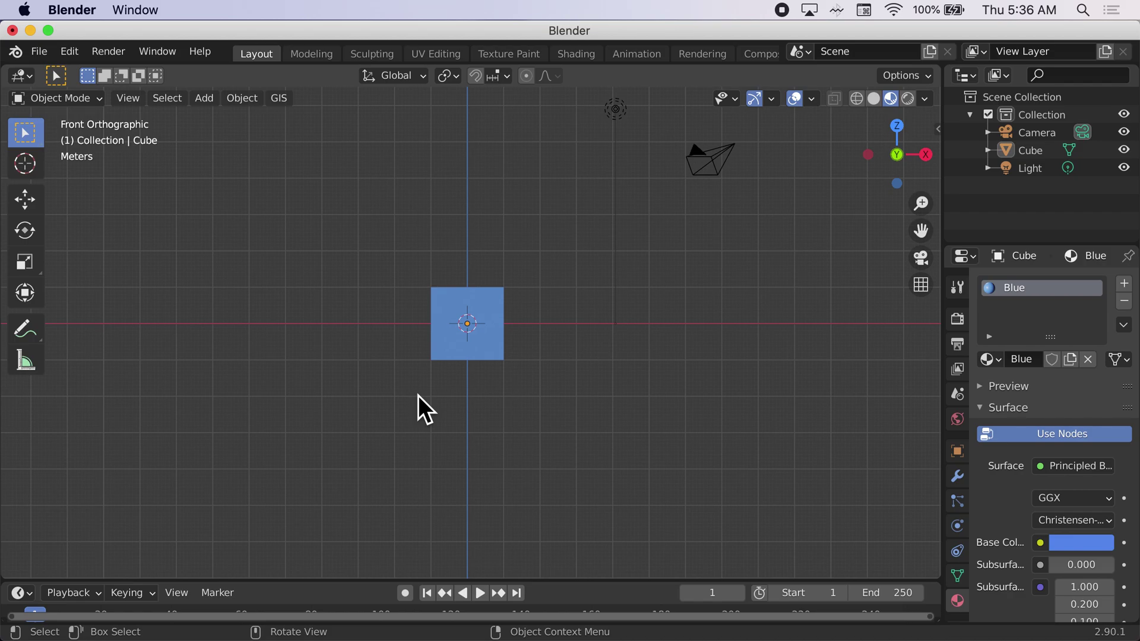
left_click(455, 337)
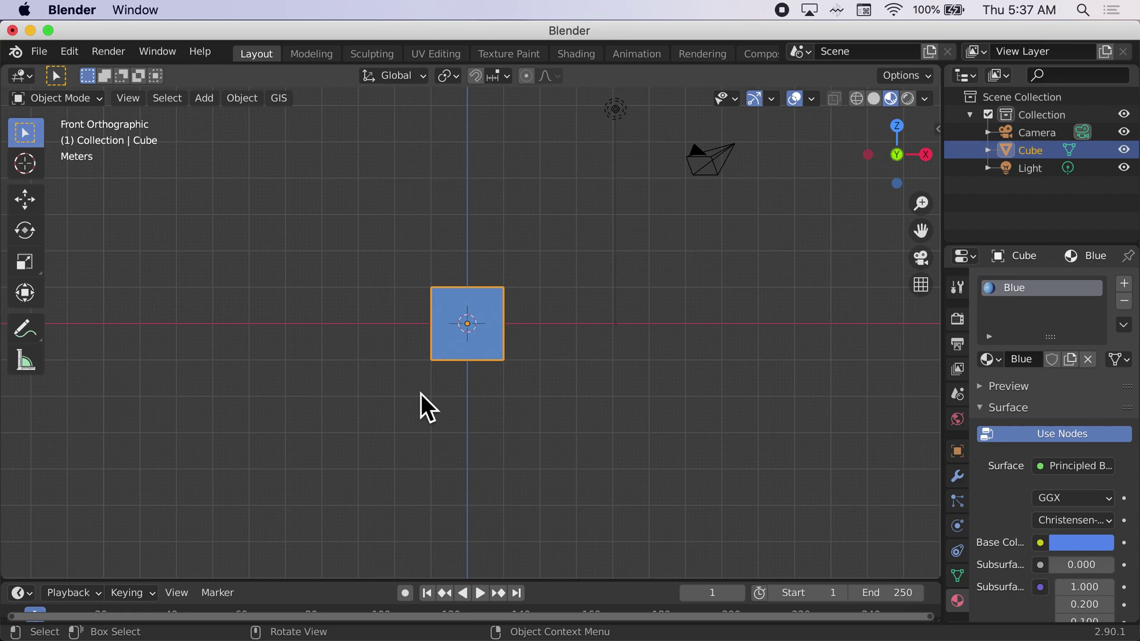
key("g")
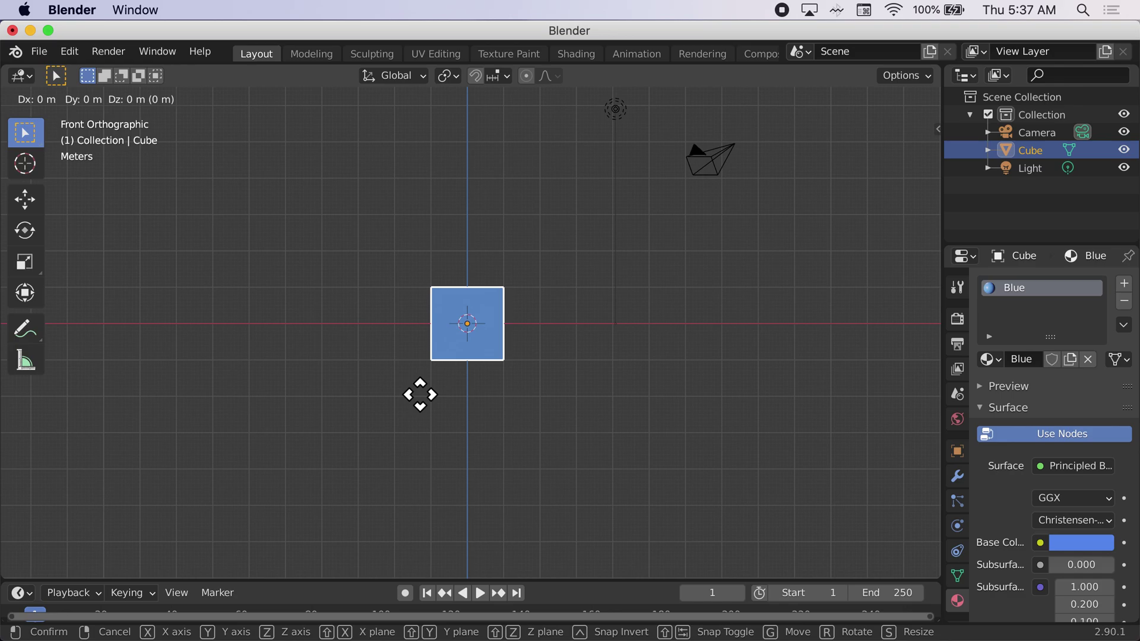
type("z")
type("1")
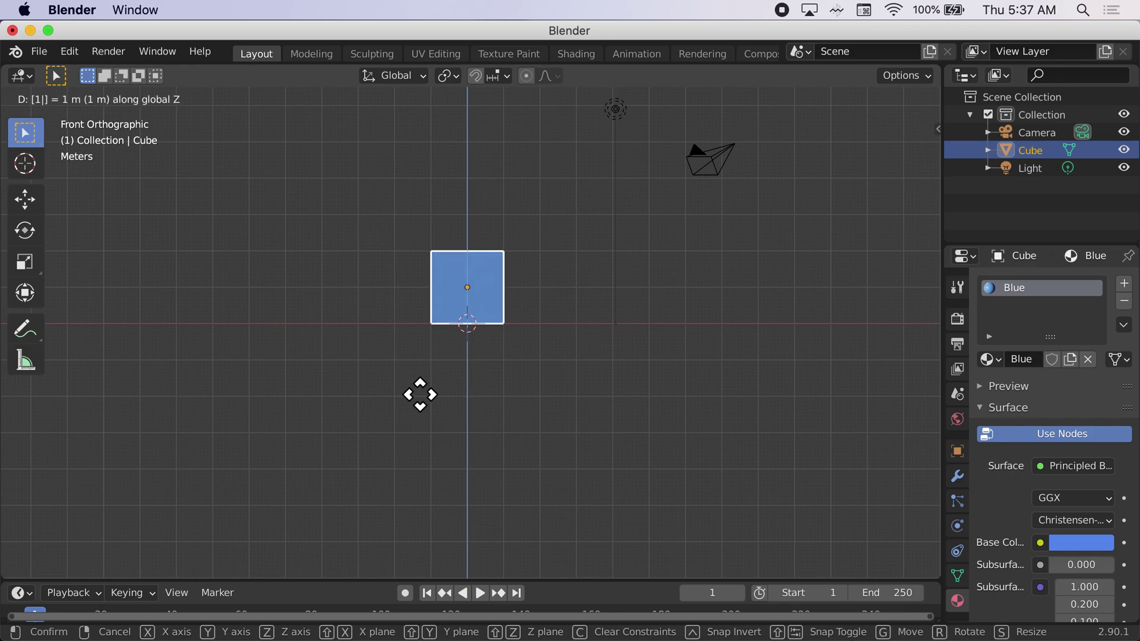
key("Return")
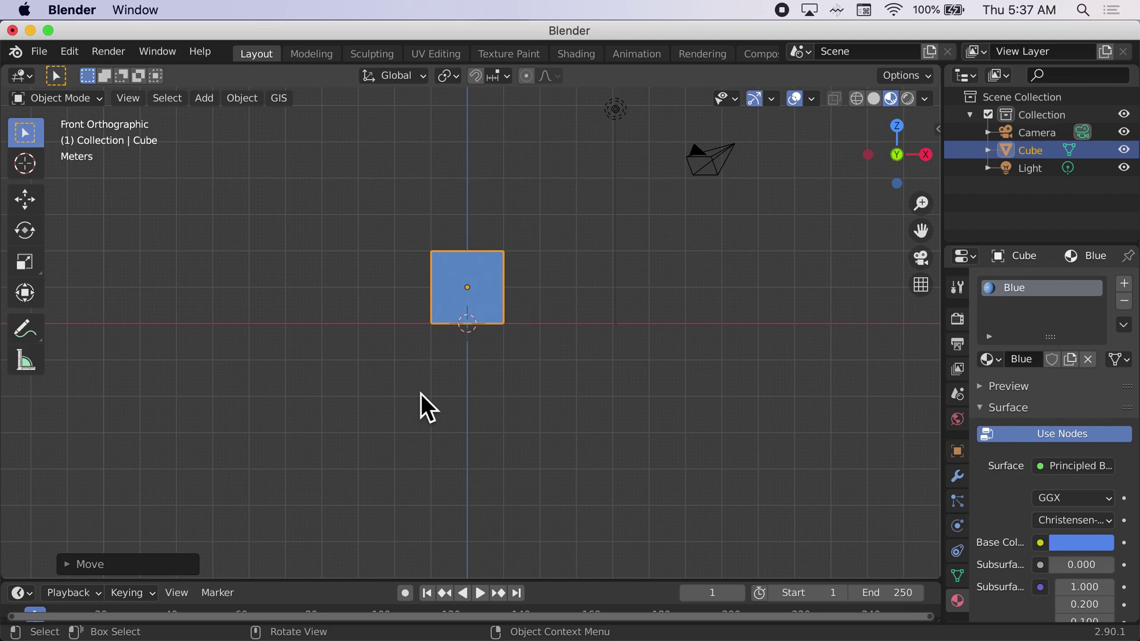
Switch the cube into Edit Mode in an angled perspective view that shows its top and two sides
scroll(421, 394, "left", 10)
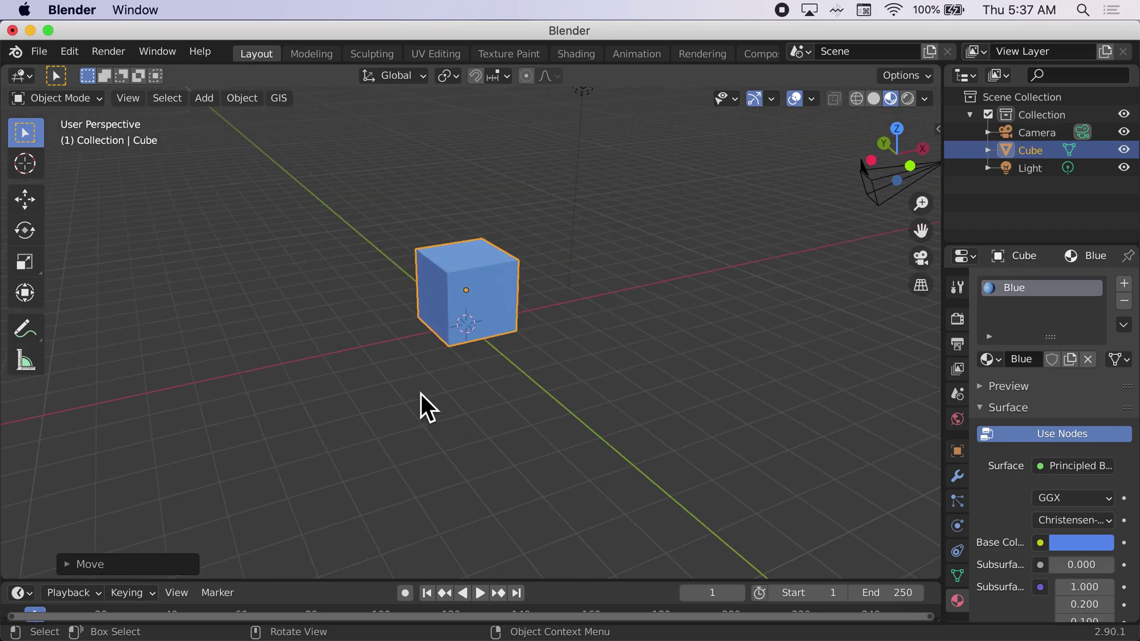
scroll(421, 394, "left", 3)
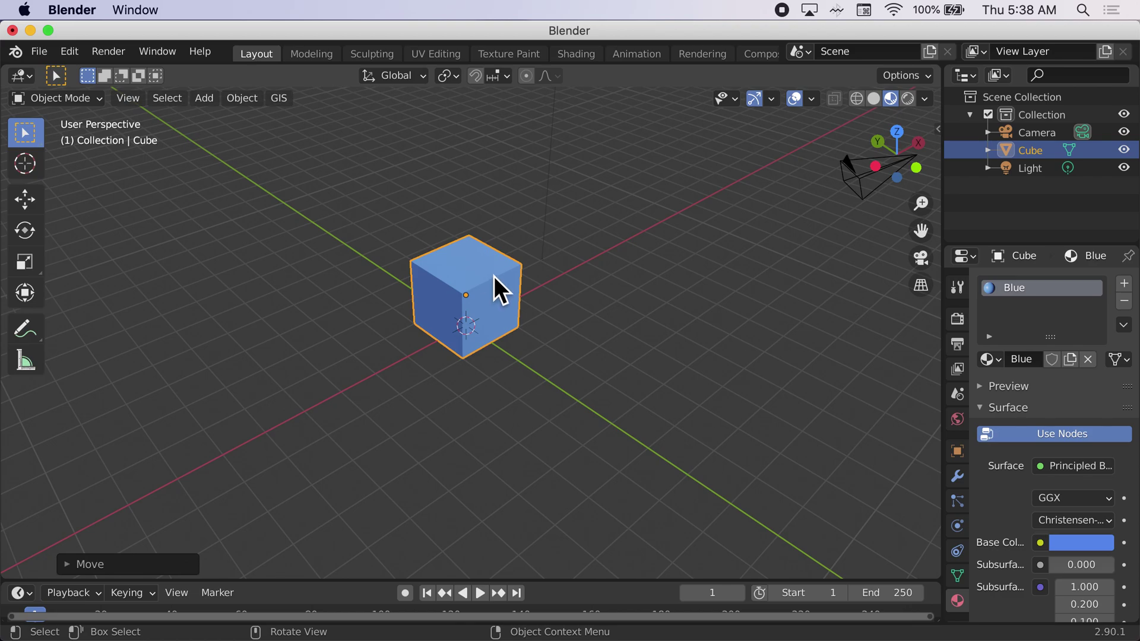
key("Tab")
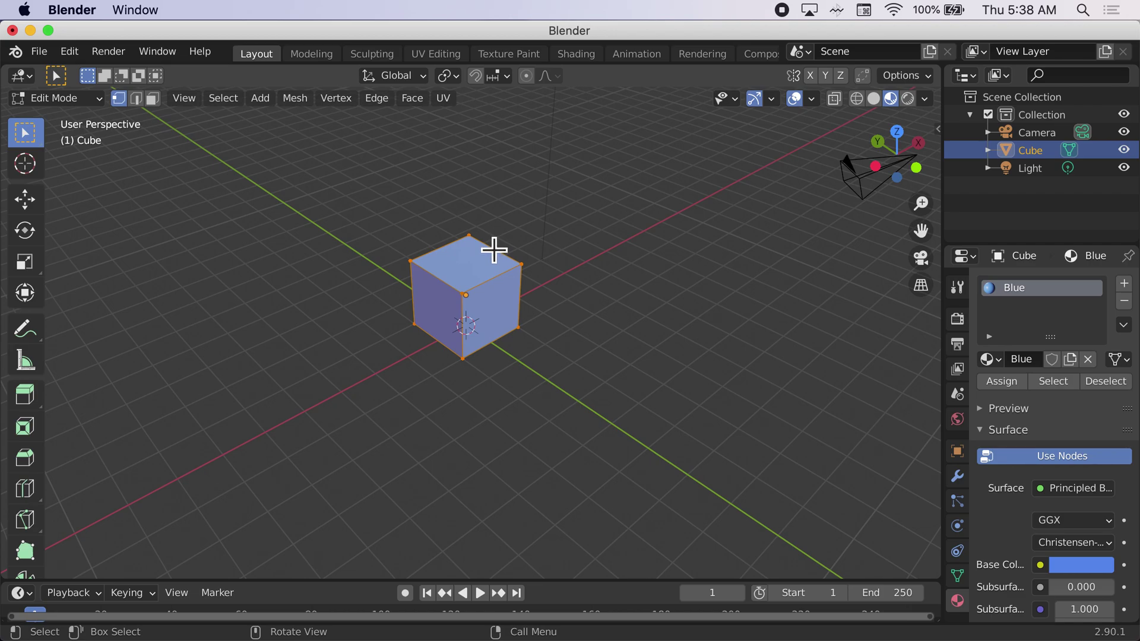
Add two parallel loop cuts around the cube, slide them by about 0.03, and undo the cut
key("ctrl")
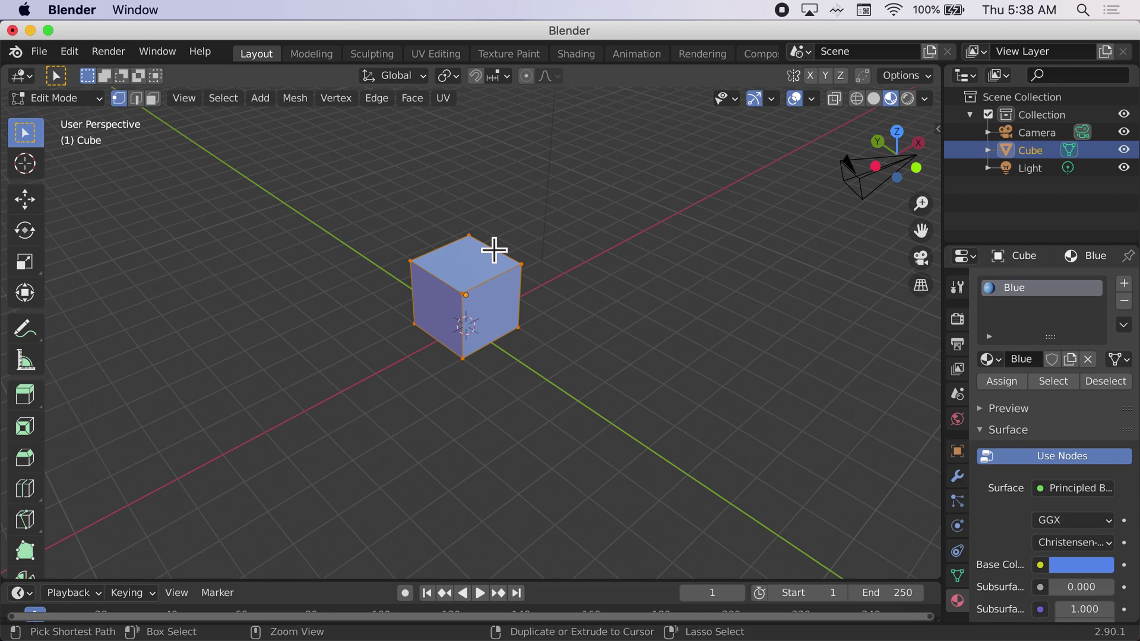
key("ctrl+r")
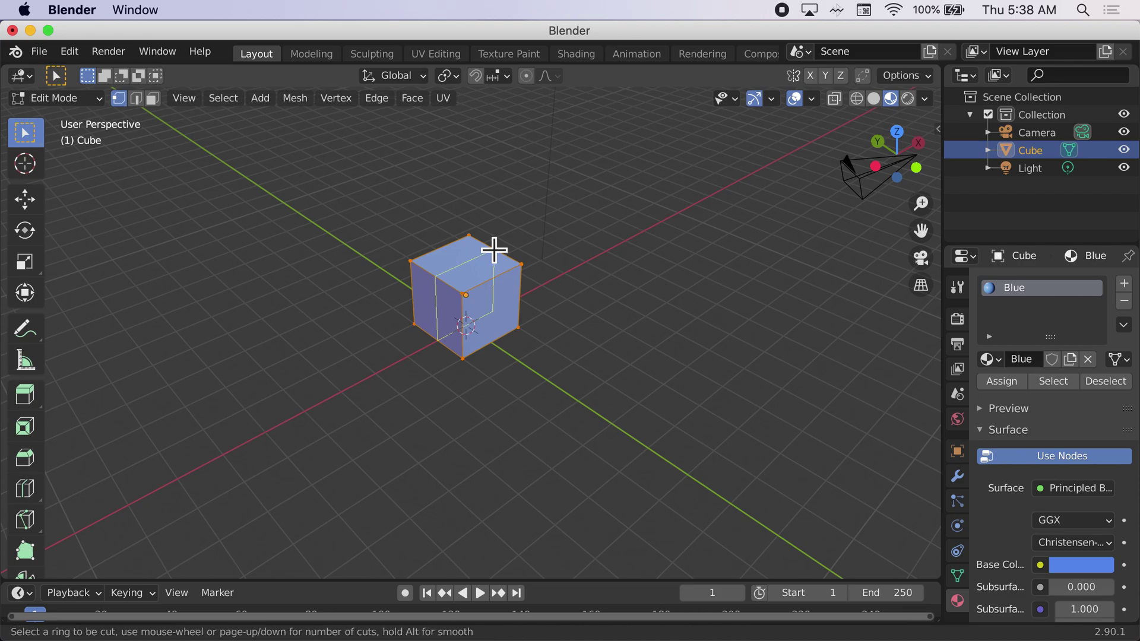
key("2")
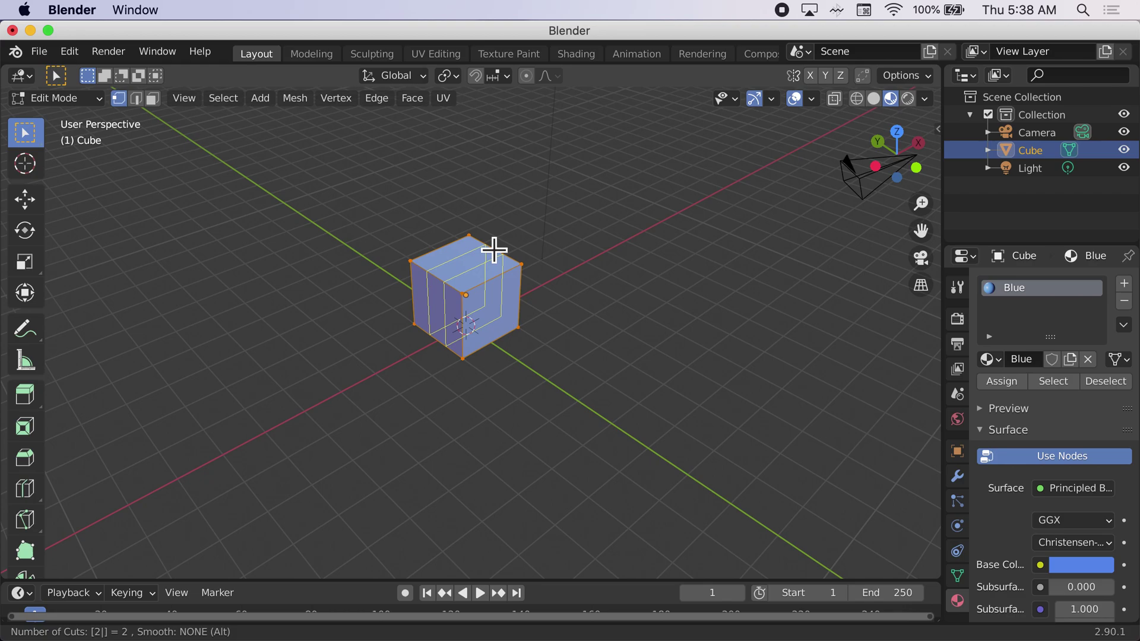
left_click(494, 250)
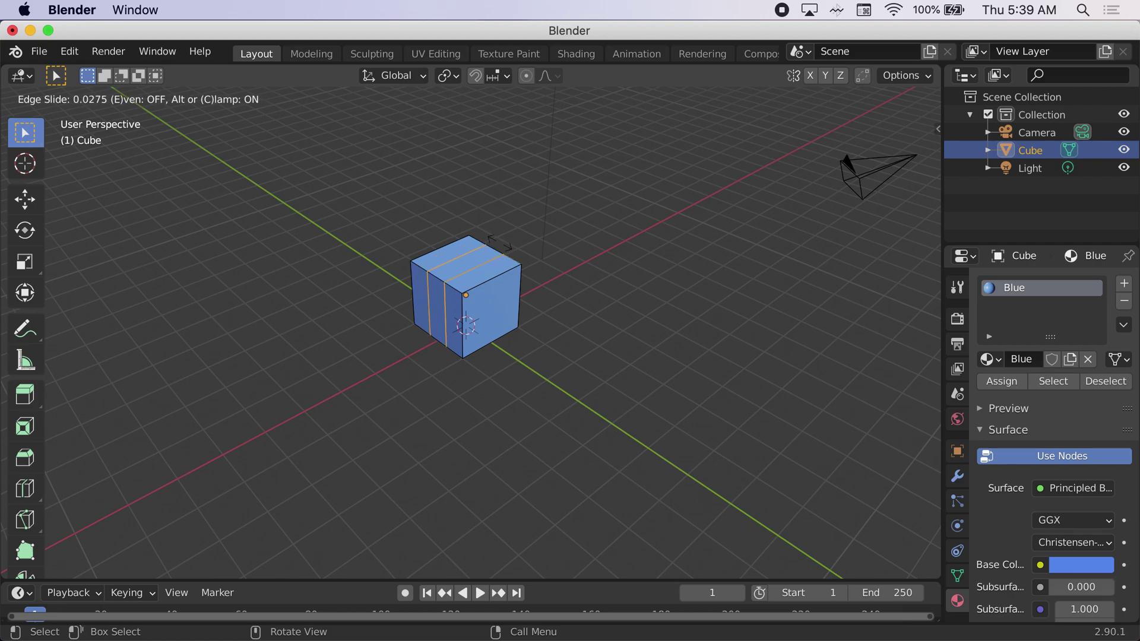
left_click(500, 242)
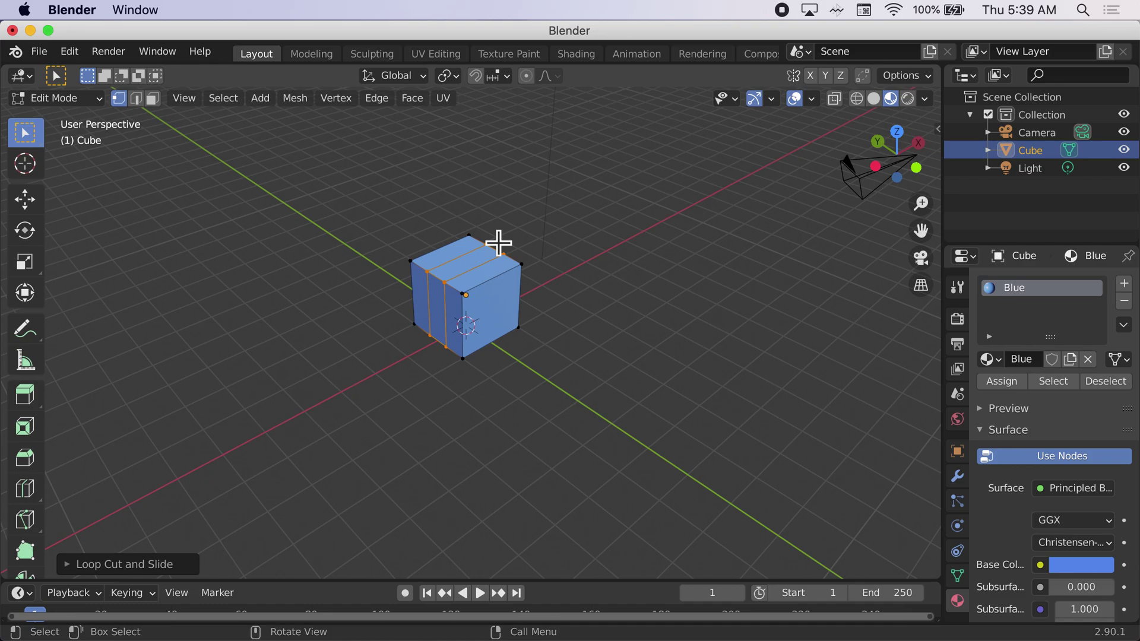
key("ctrl+z")
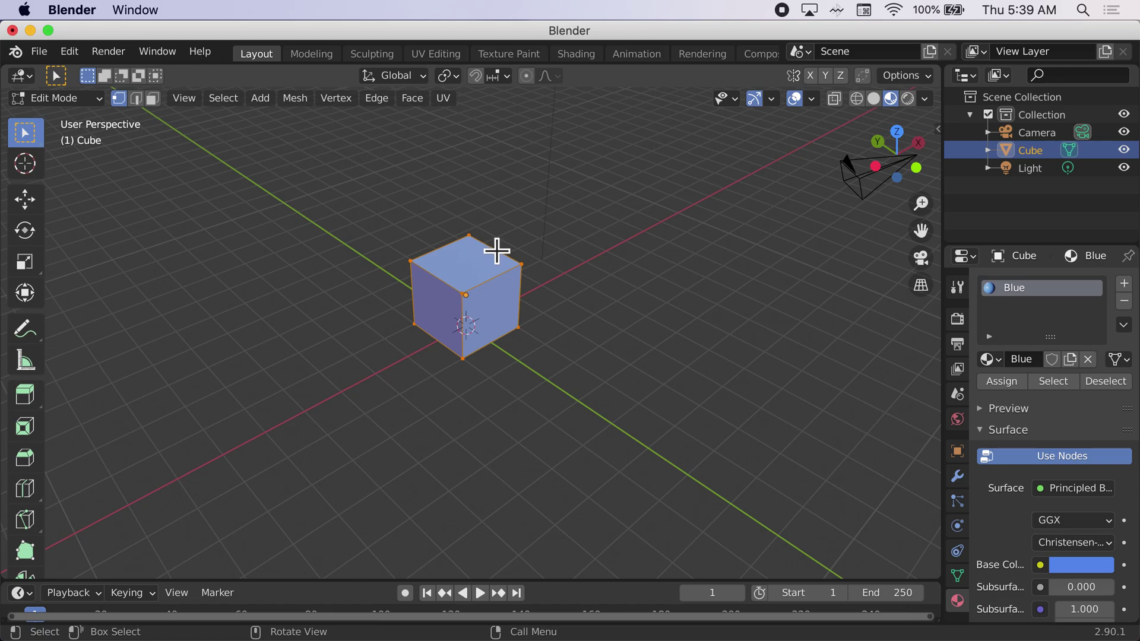
Add two evenly spaced loop cuts around the cube without any edge slide, and undo the cut
key("ctrl")
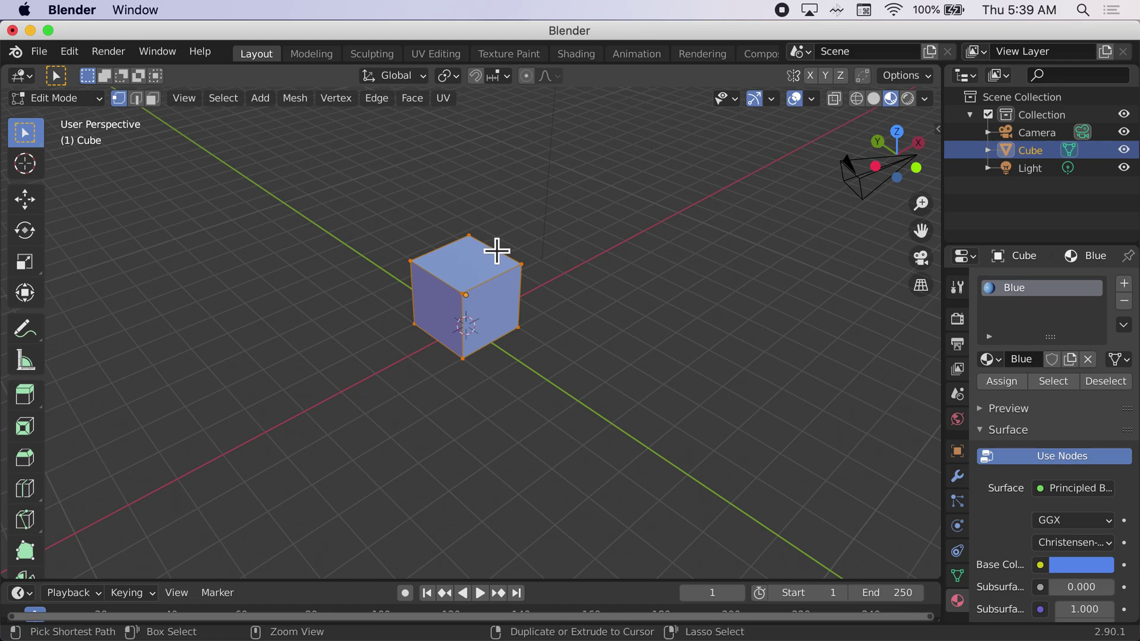
key("ctrl+r")
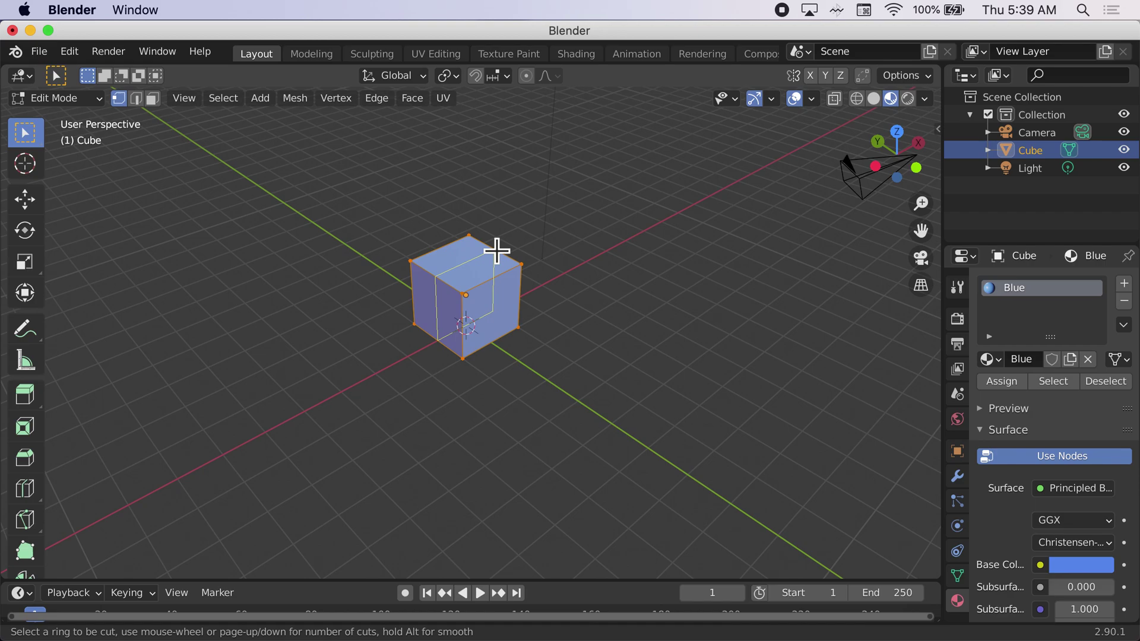
key("2")
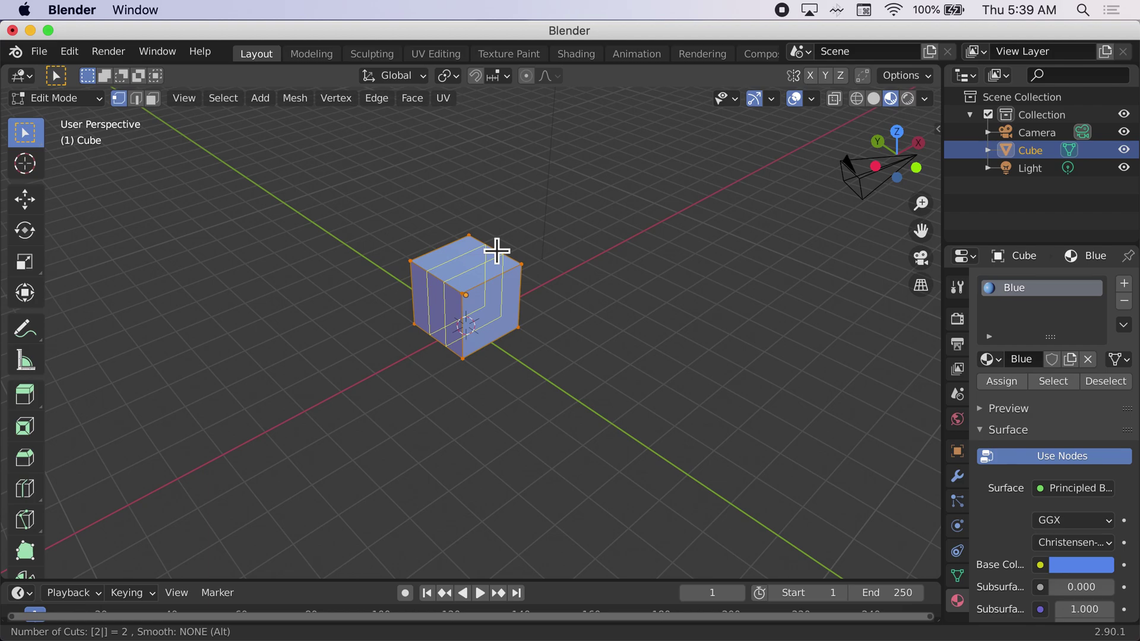
key("Return")
right_click(497, 250)
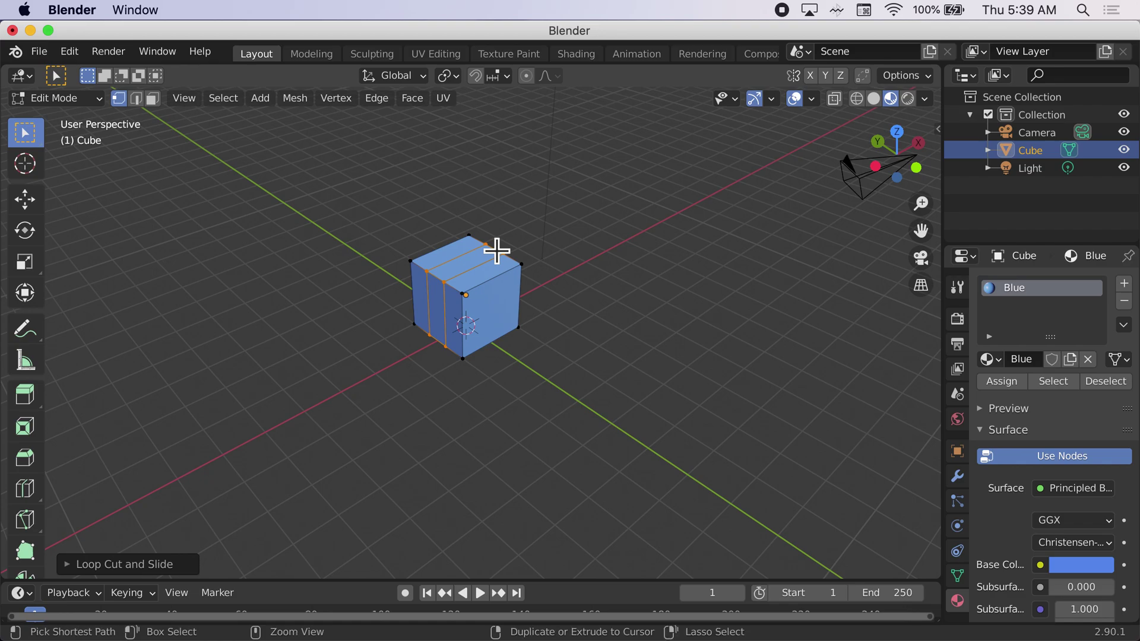
key("ctrl+z")
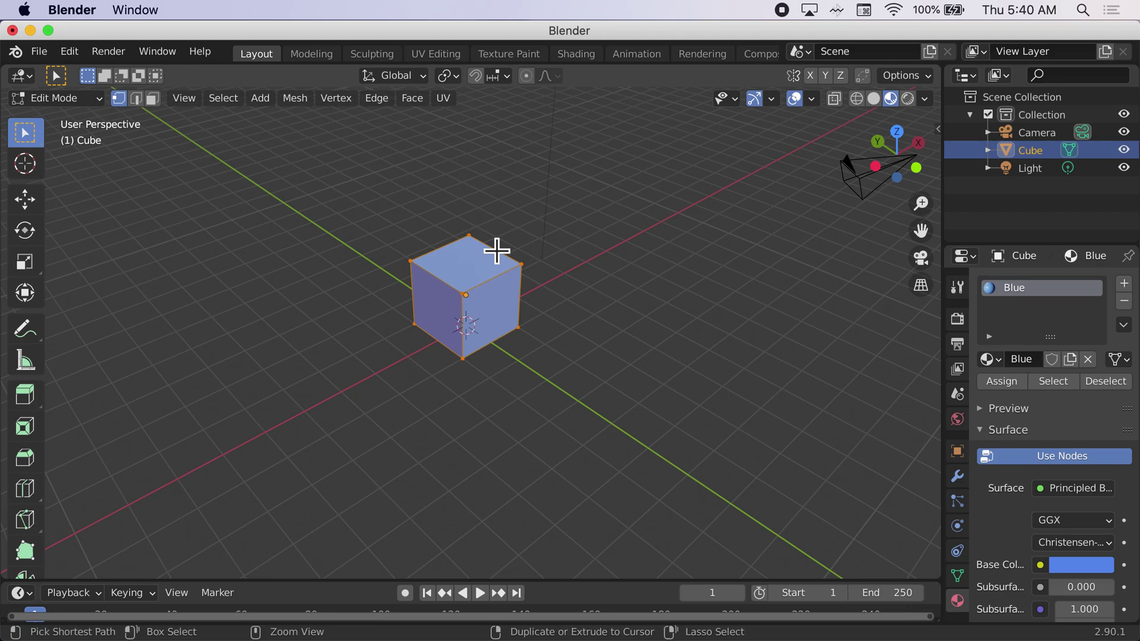
Add two parallel loop cuts around the cube and slide them off centre towards its front face
key("ctrl+r")
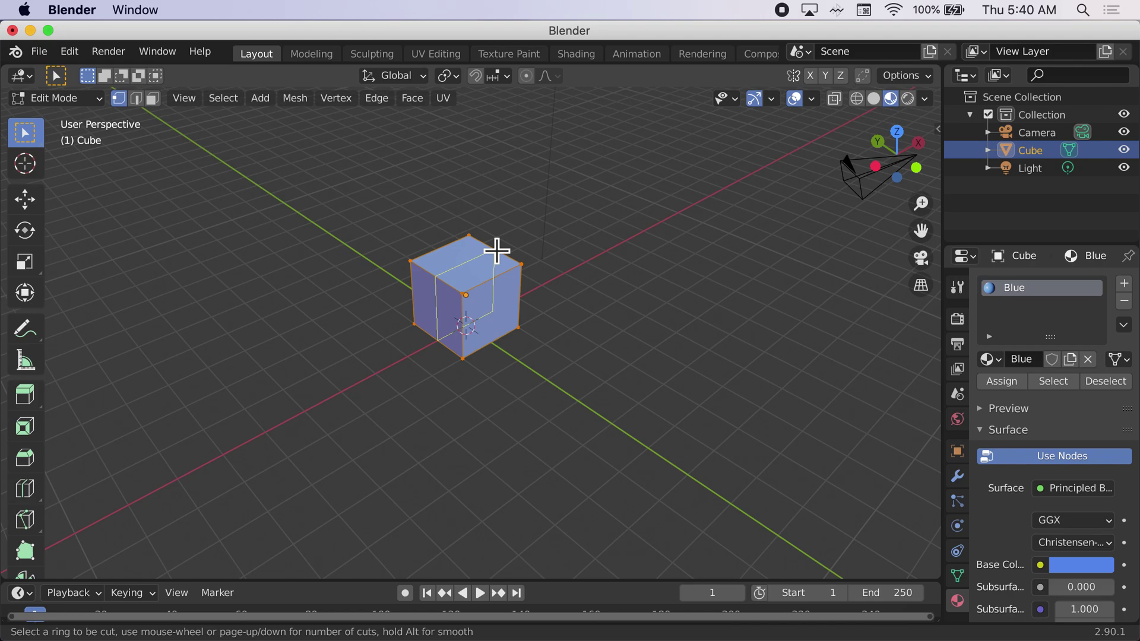
key("2")
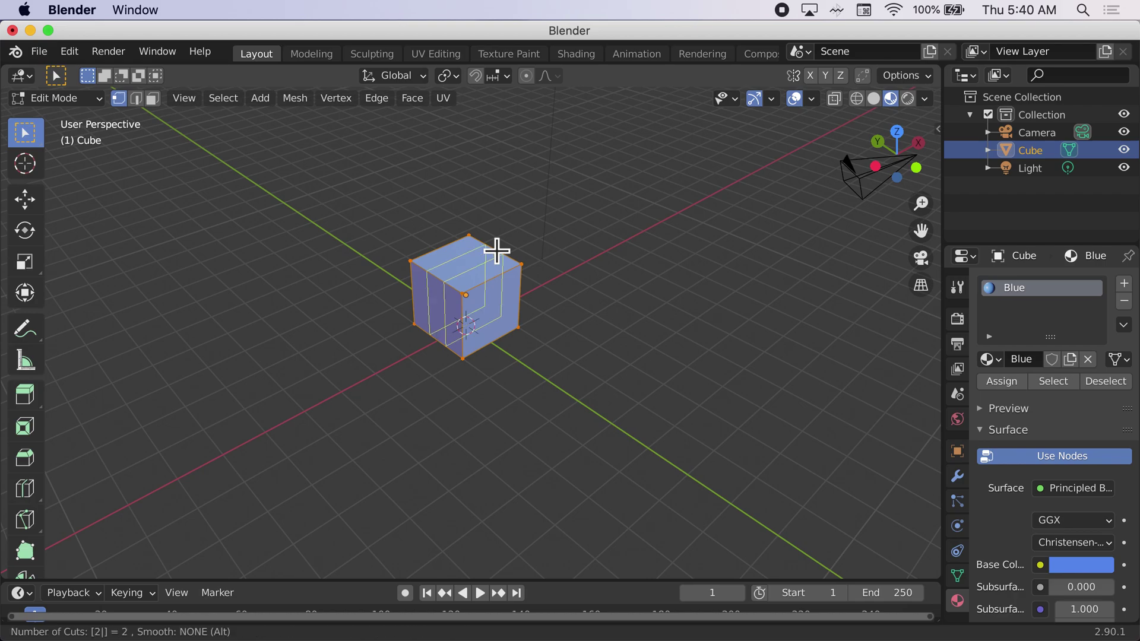
left_click(498, 250)
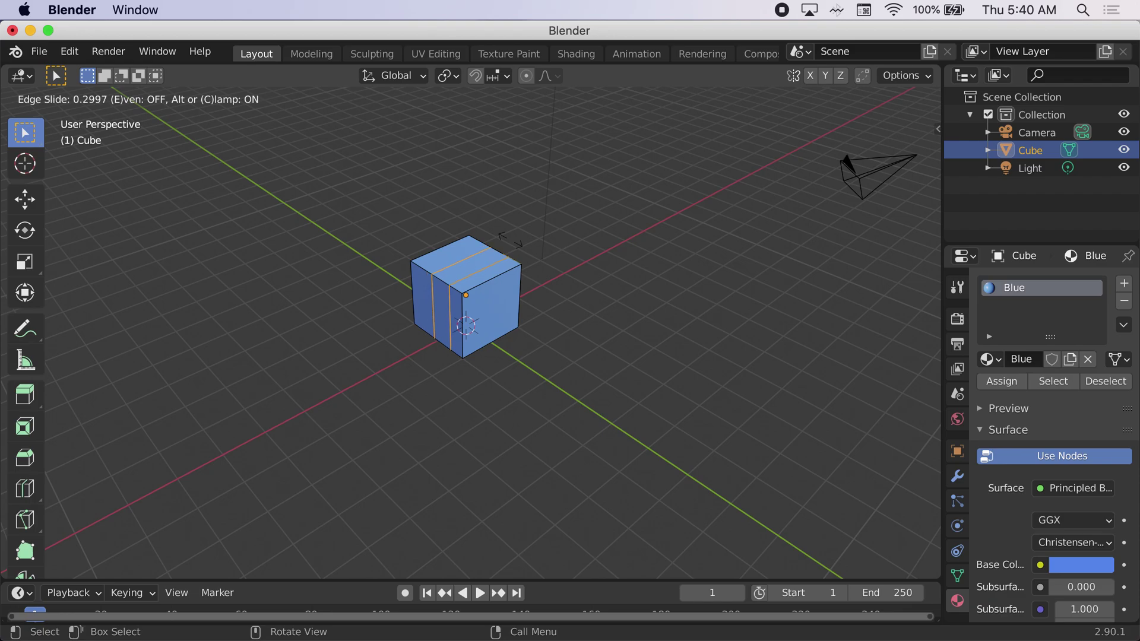
left_click(509, 237)
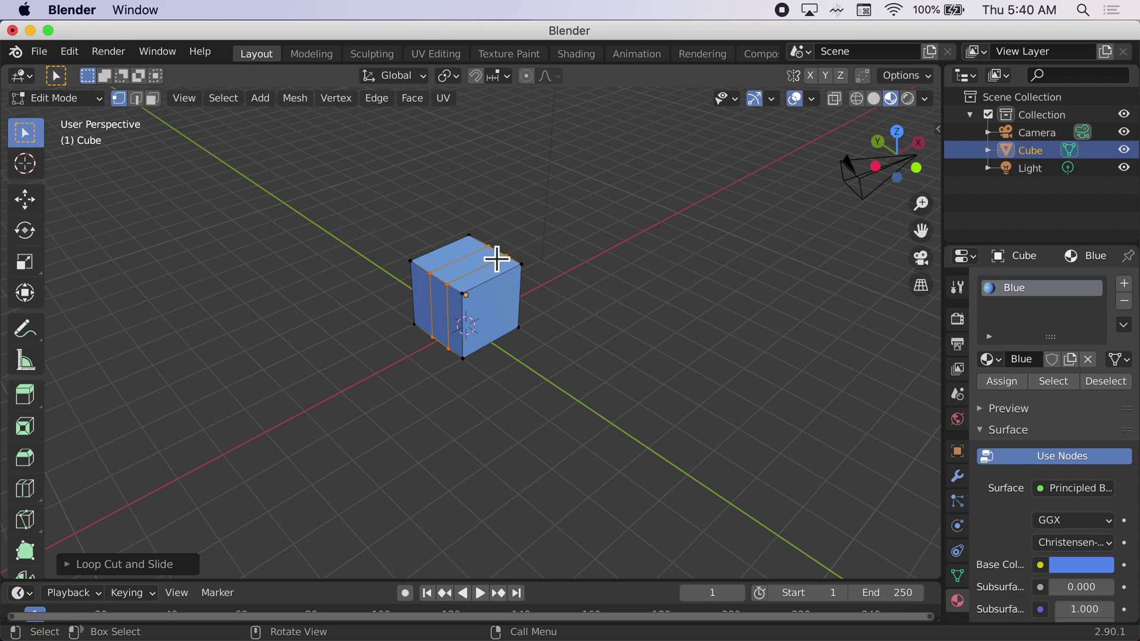
Try selecting individual edges on the cube's top, and undo the selections together with the loop cuts
key("alt+a")
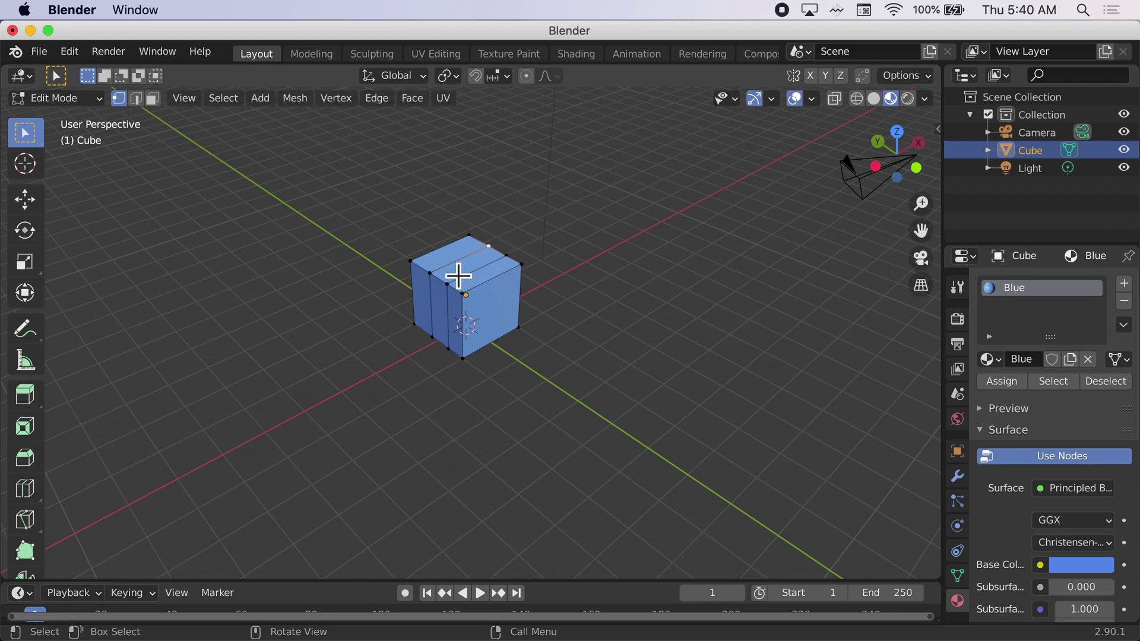
left_click(467, 273)
left_click(553, 232)
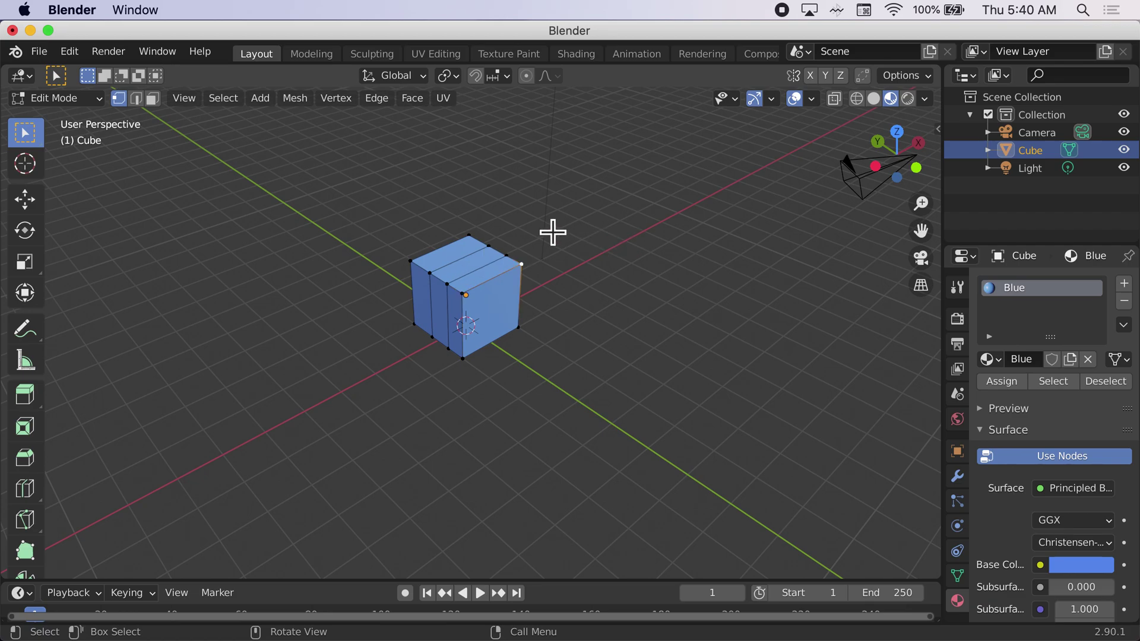
left_click(518, 237)
left_click(548, 233, "ctrl")
key("ctrl+z")
key("ctrl+z")
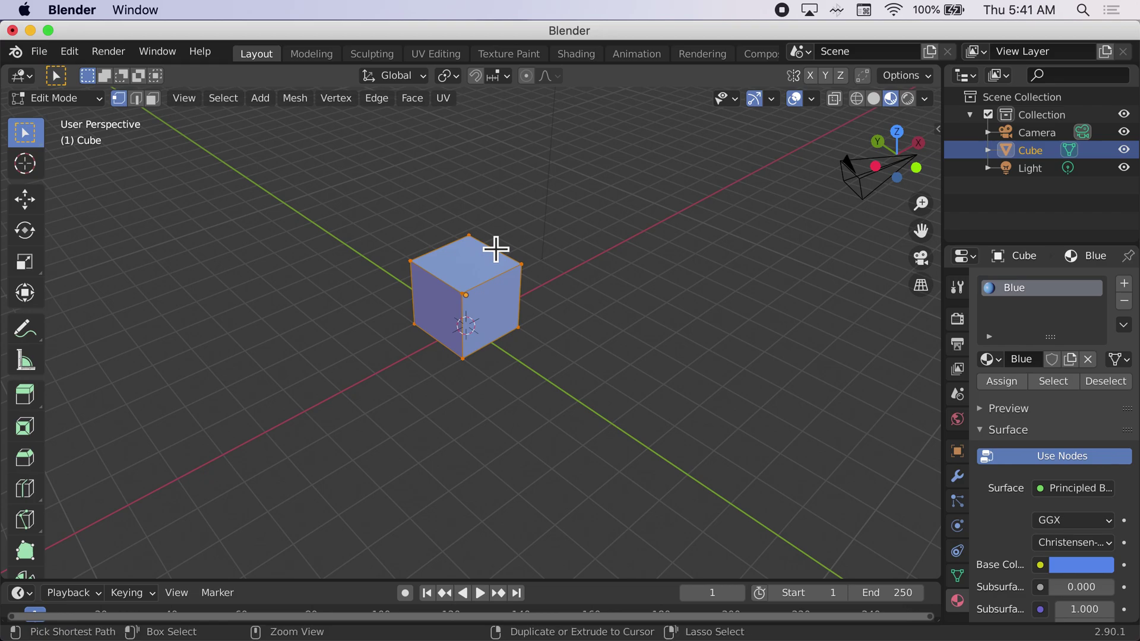
Add two evenly spaced parallel loop cuts around the cube without sliding them
key("ctrl+r")
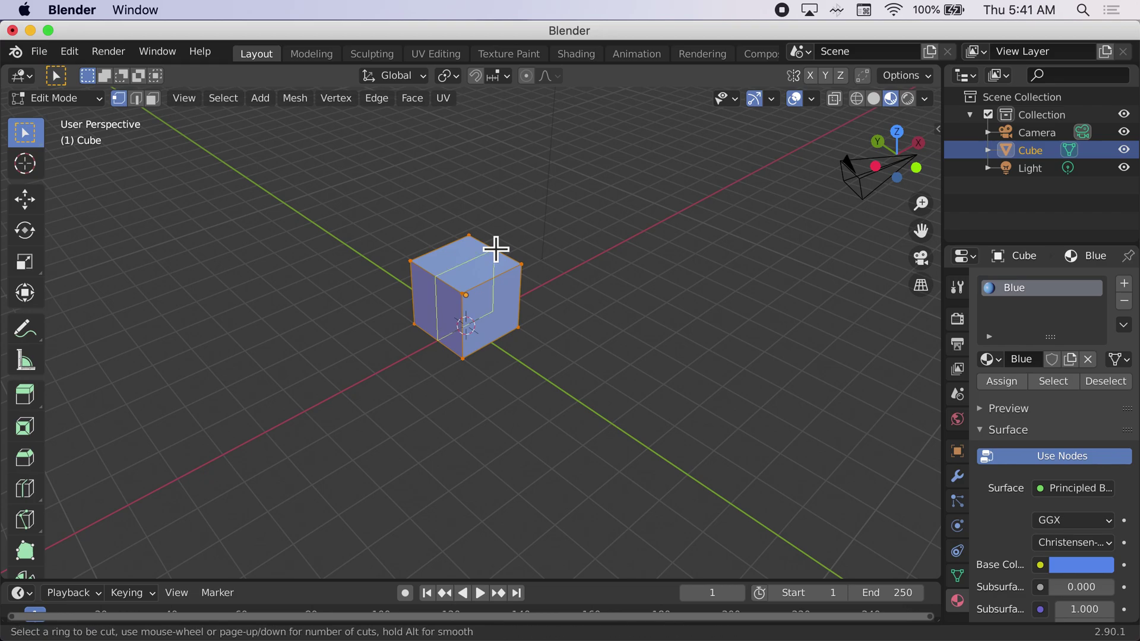
key("2")
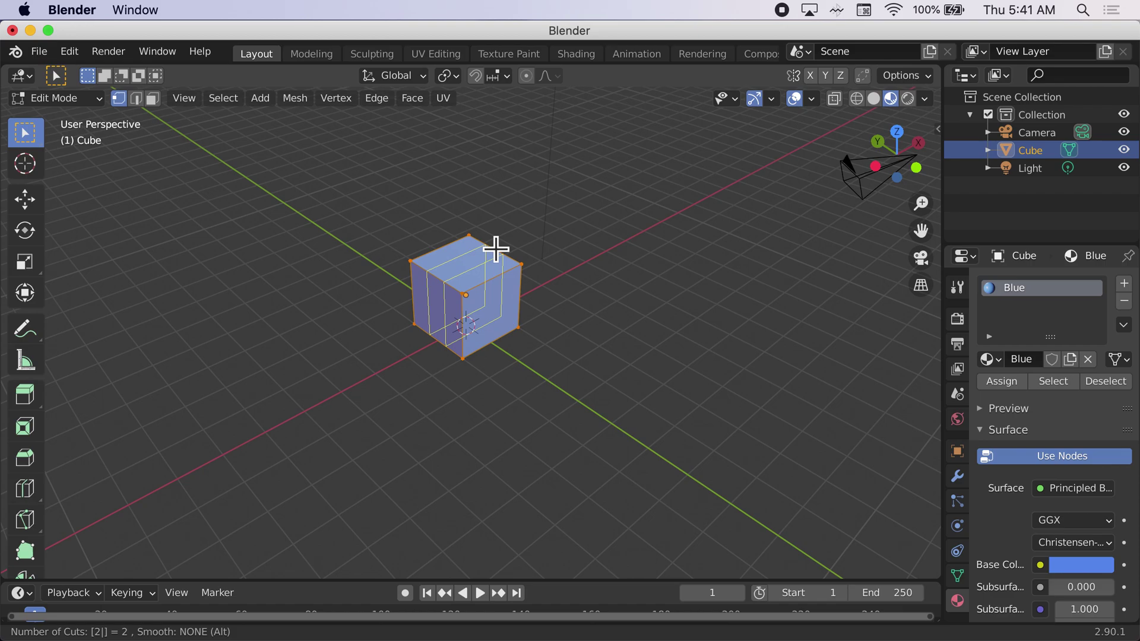
left_click(496, 249)
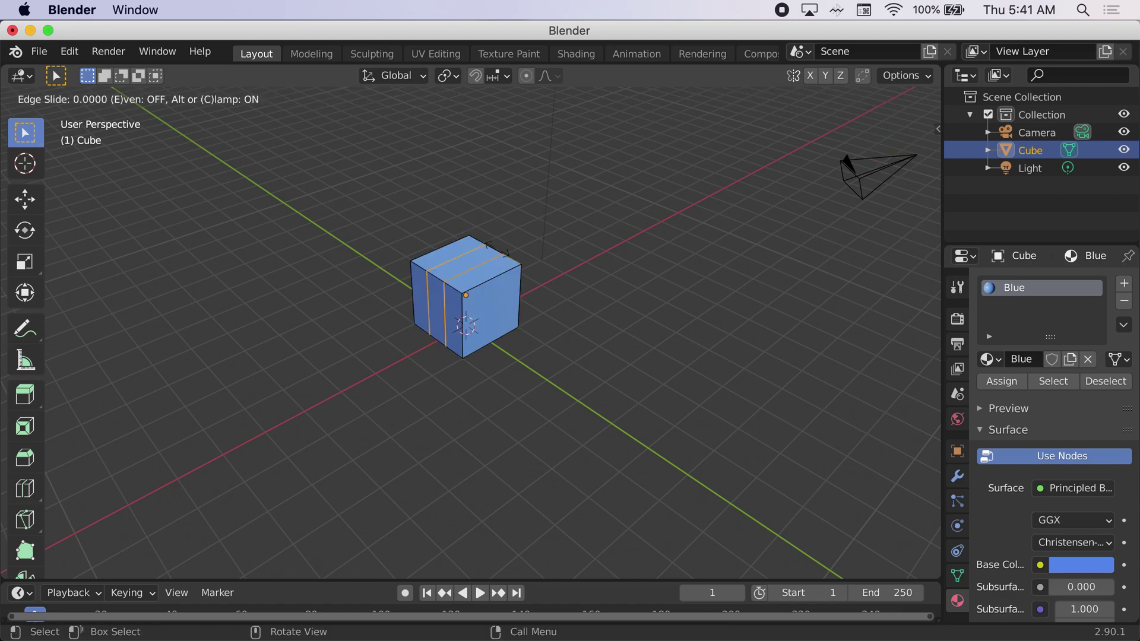
left_click(497, 248)
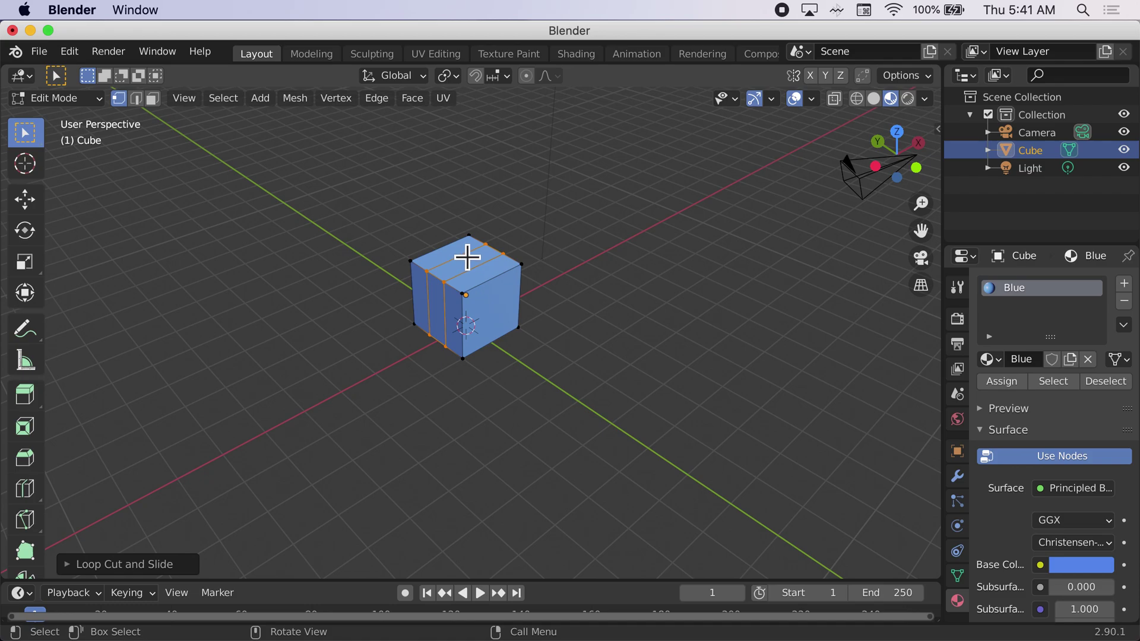
Switch to face selection and practise selecting the cube's three top strips and its uncut side face one at a time
left_click(153, 99)
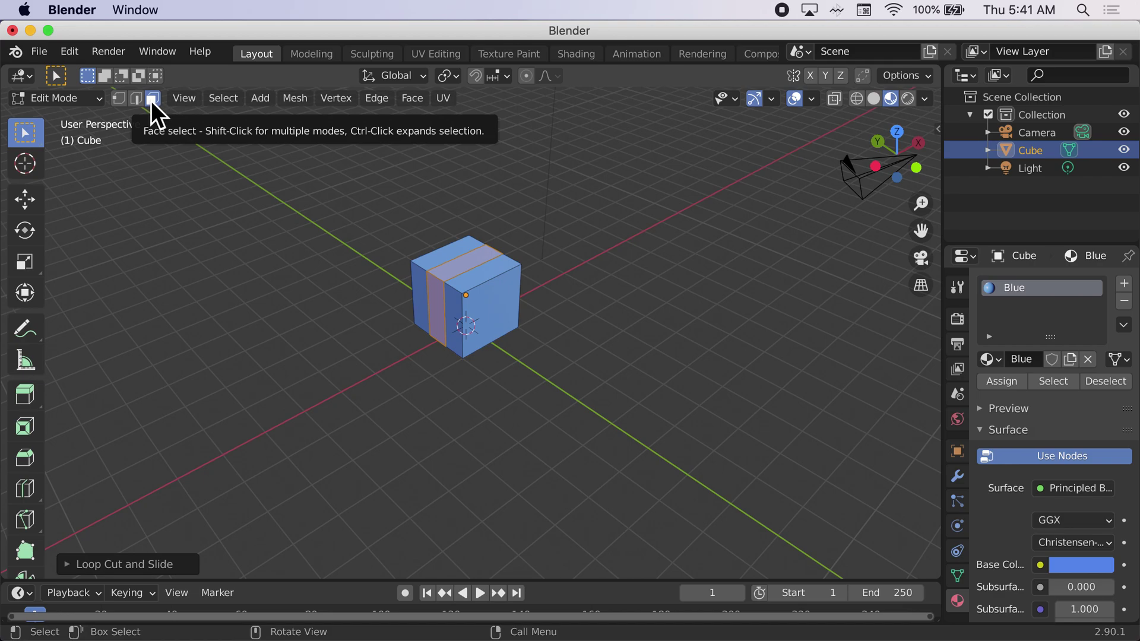
left_click(467, 256)
left_click(480, 273)
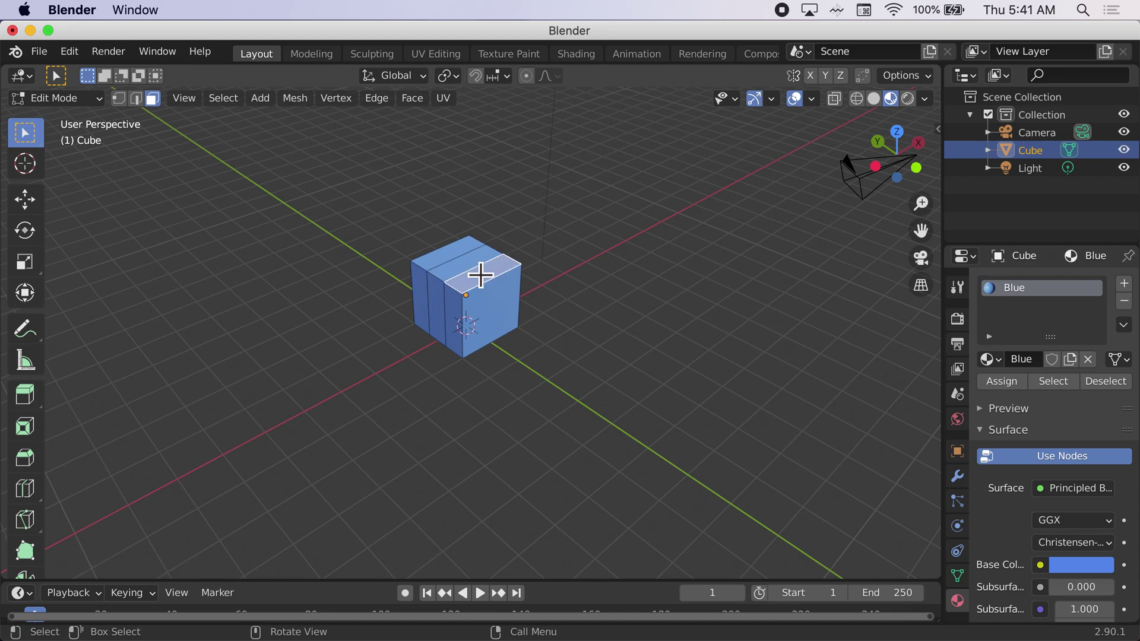
left_click(485, 300)
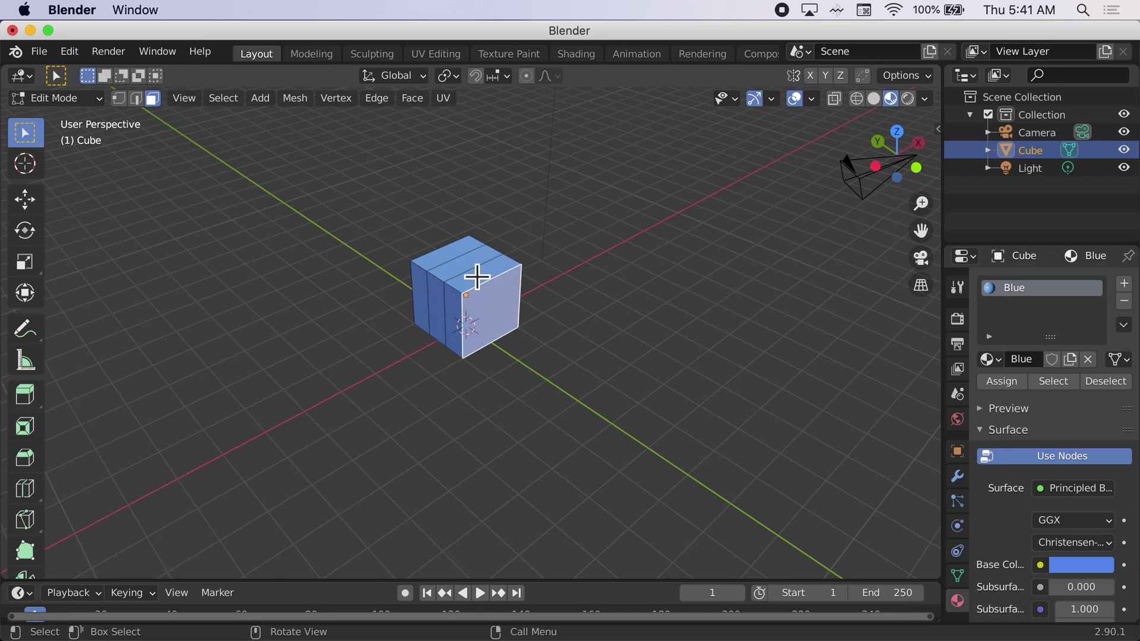
left_click(478, 275)
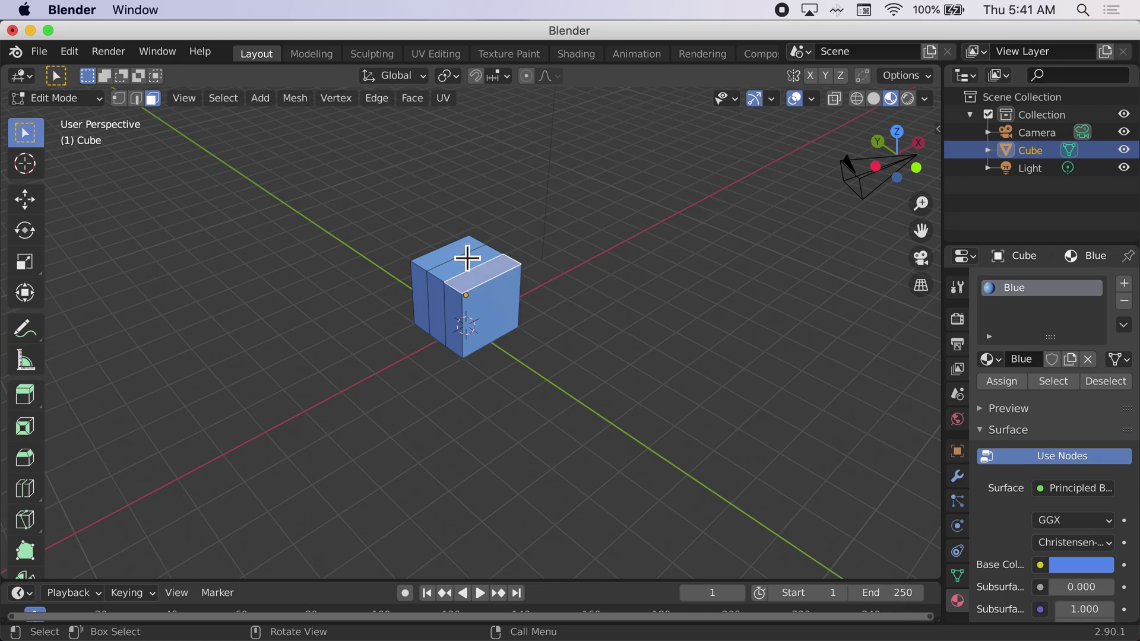
left_click(467, 256)
left_click(457, 257)
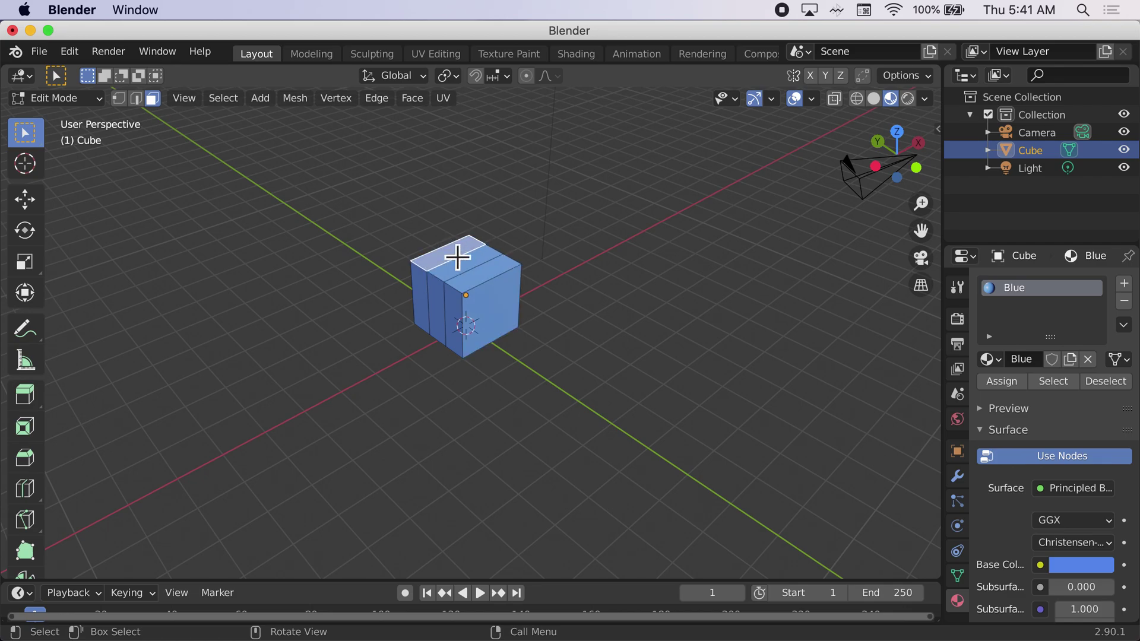
left_click(487, 268)
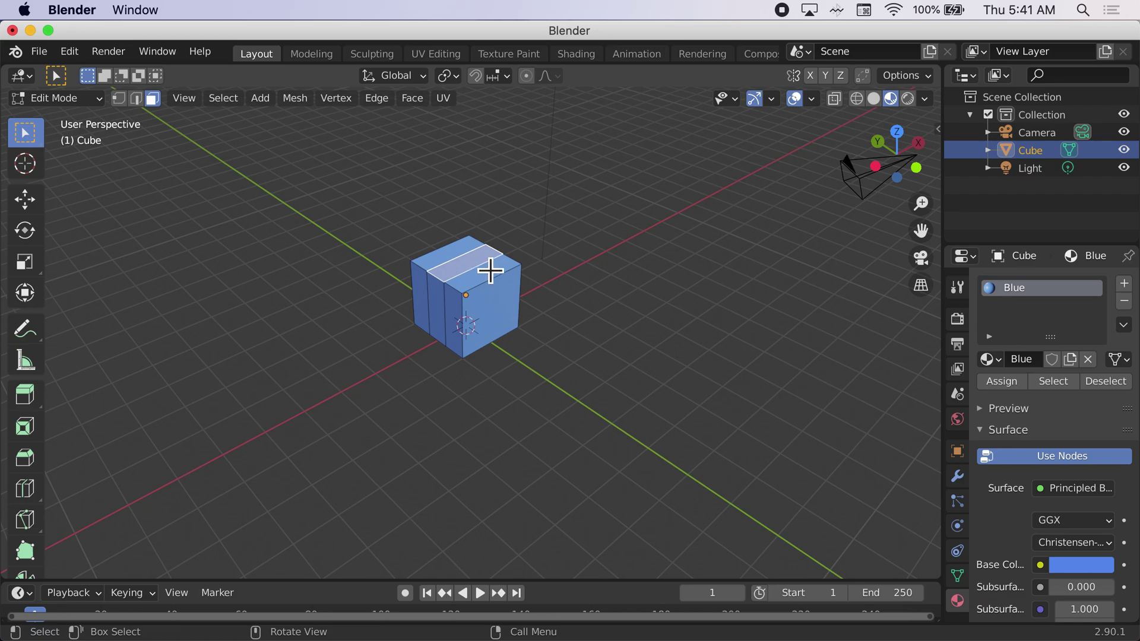
left_click(491, 297)
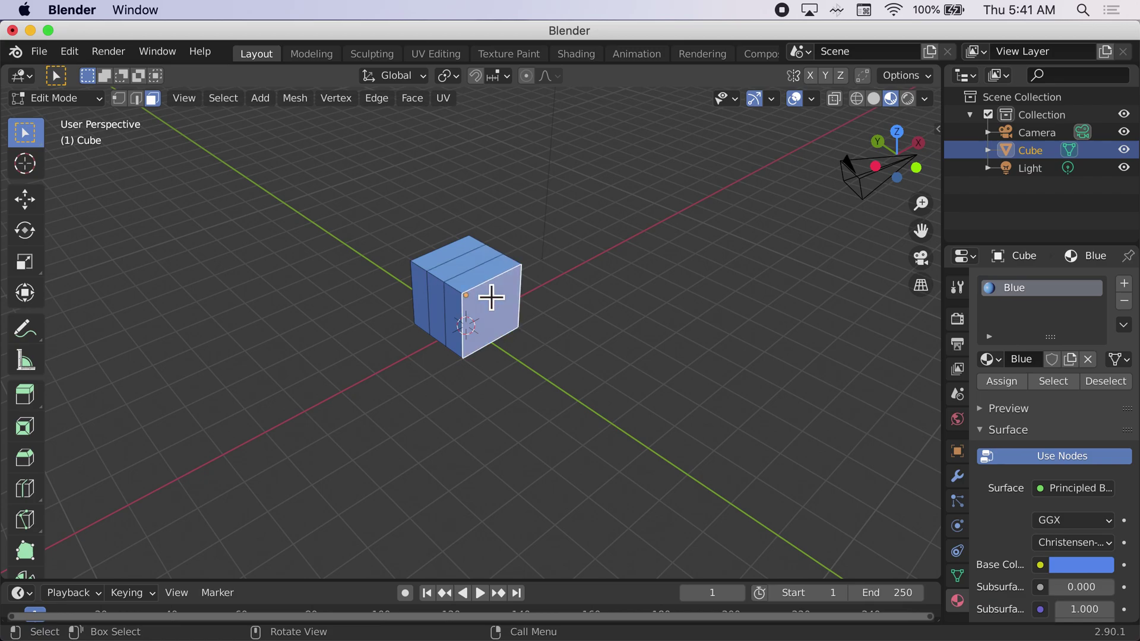
left_click(482, 274)
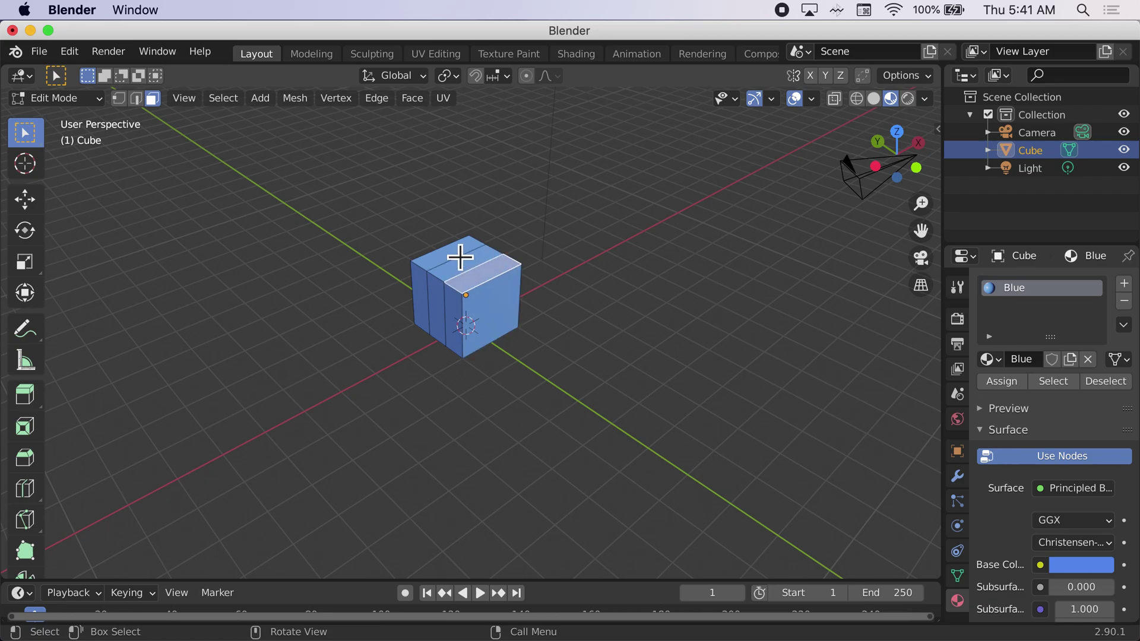
left_click(457, 253)
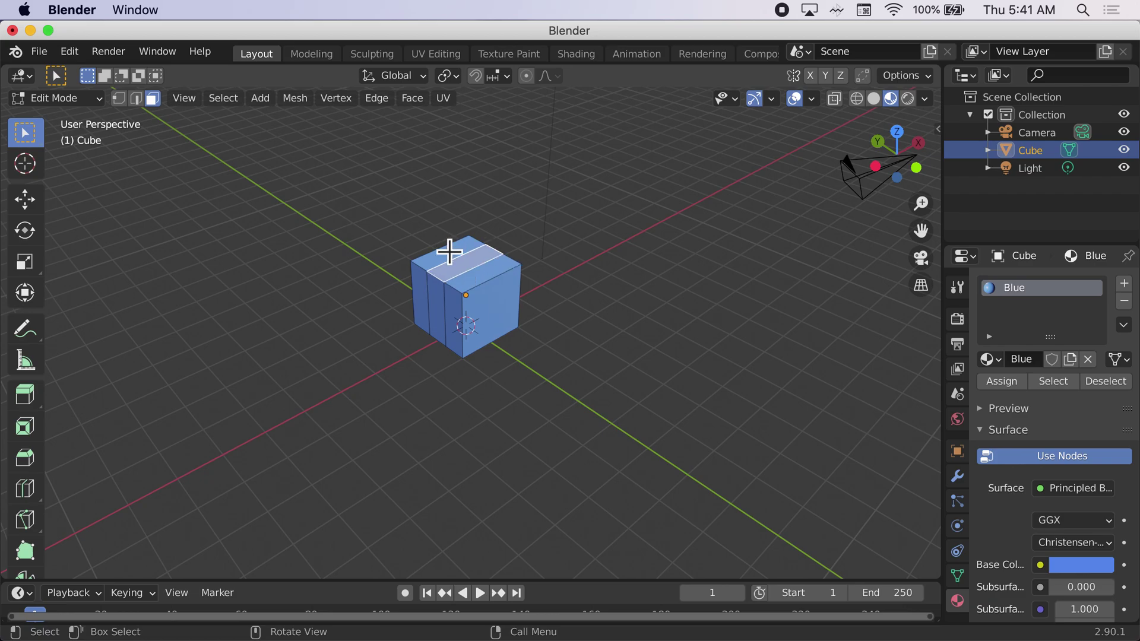
left_click(452, 250)
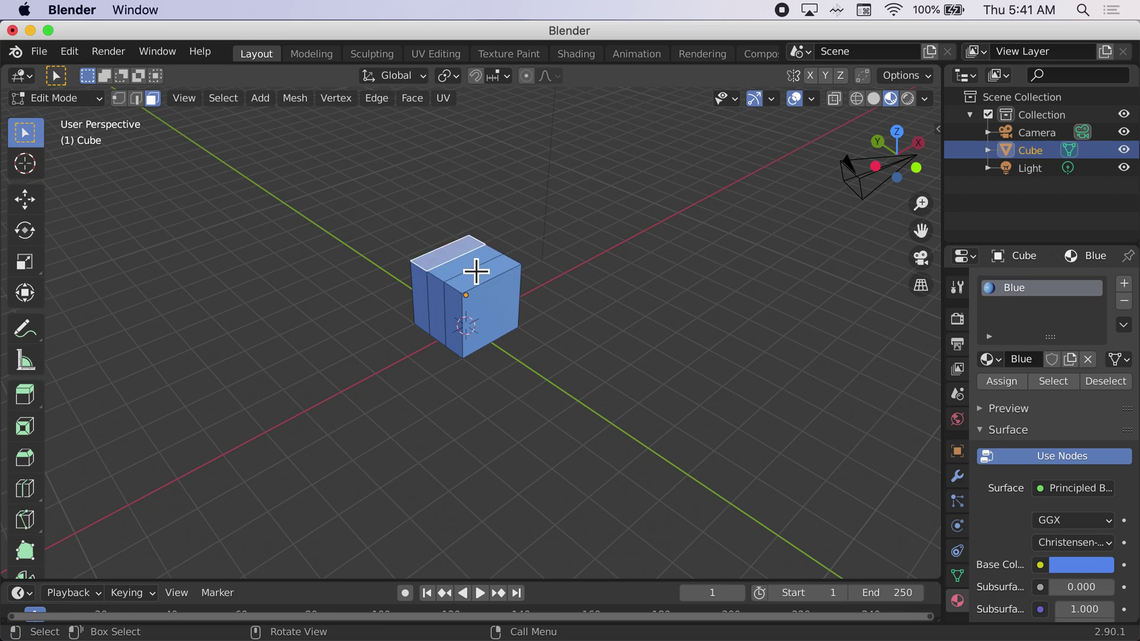
left_click(478, 288)
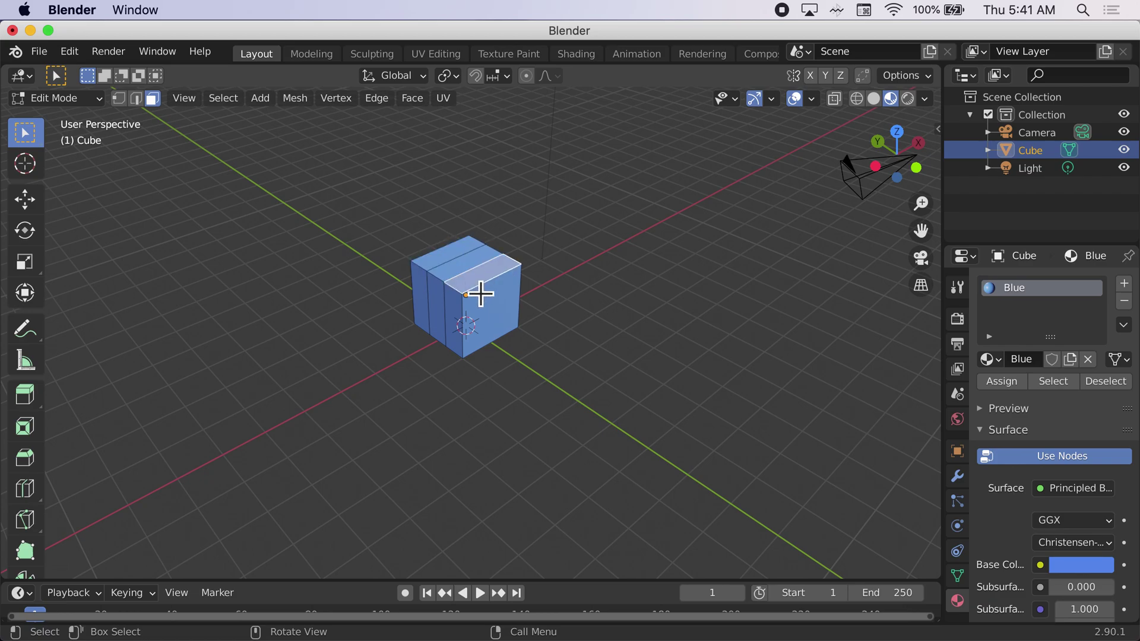
Extrude the middle strip of the cube's top 3 m along the global Z axis
left_click(463, 260)
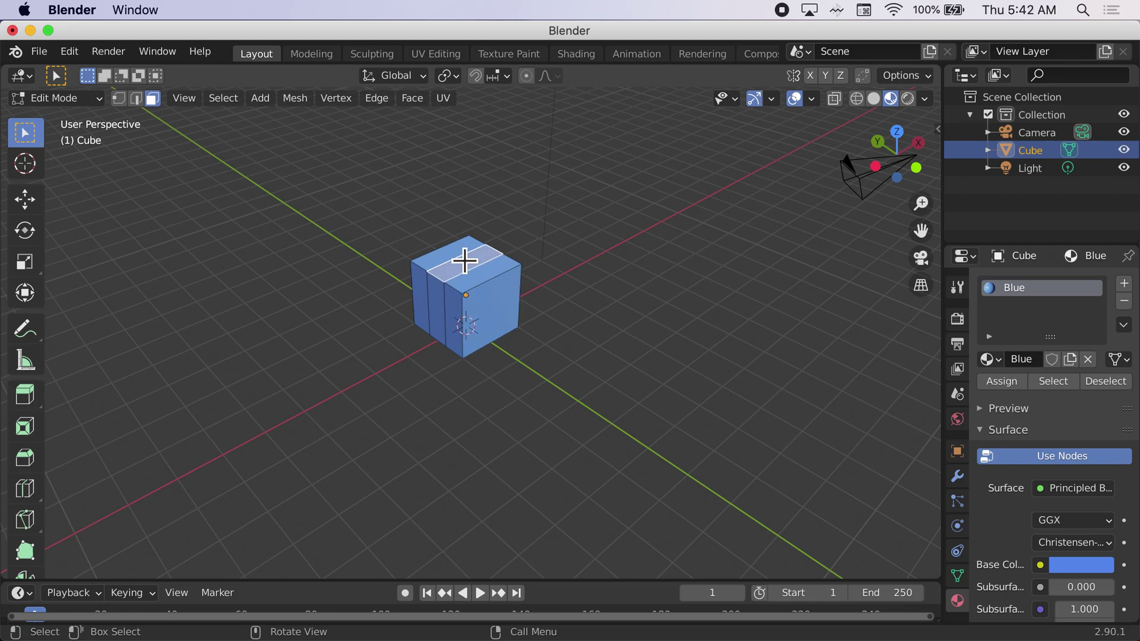
scroll(465, 261, "down", 5, "shift")
scroll(465, 261, "up", 7, "shift")
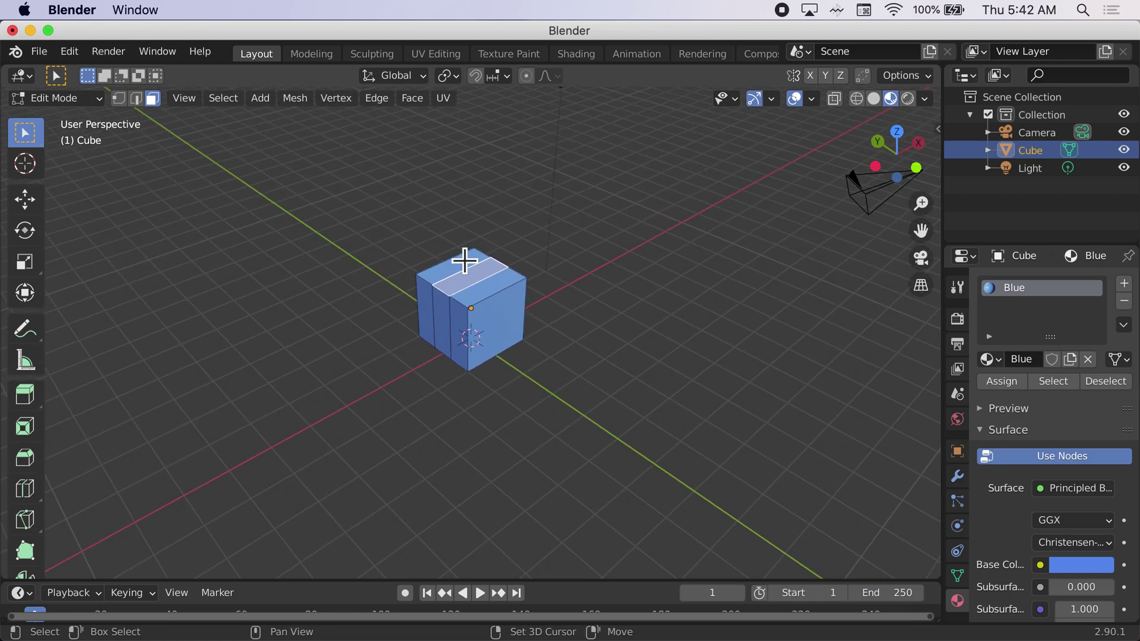
scroll(465, 262, "up", 6, "shift")
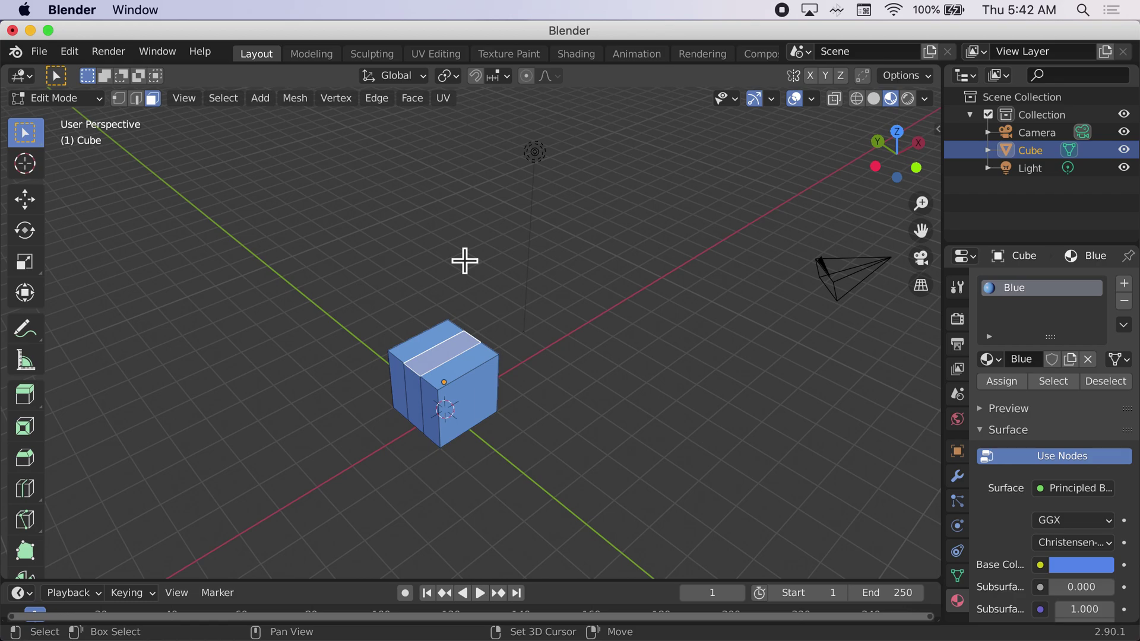
scroll(465, 262, "up", 2, "shift")
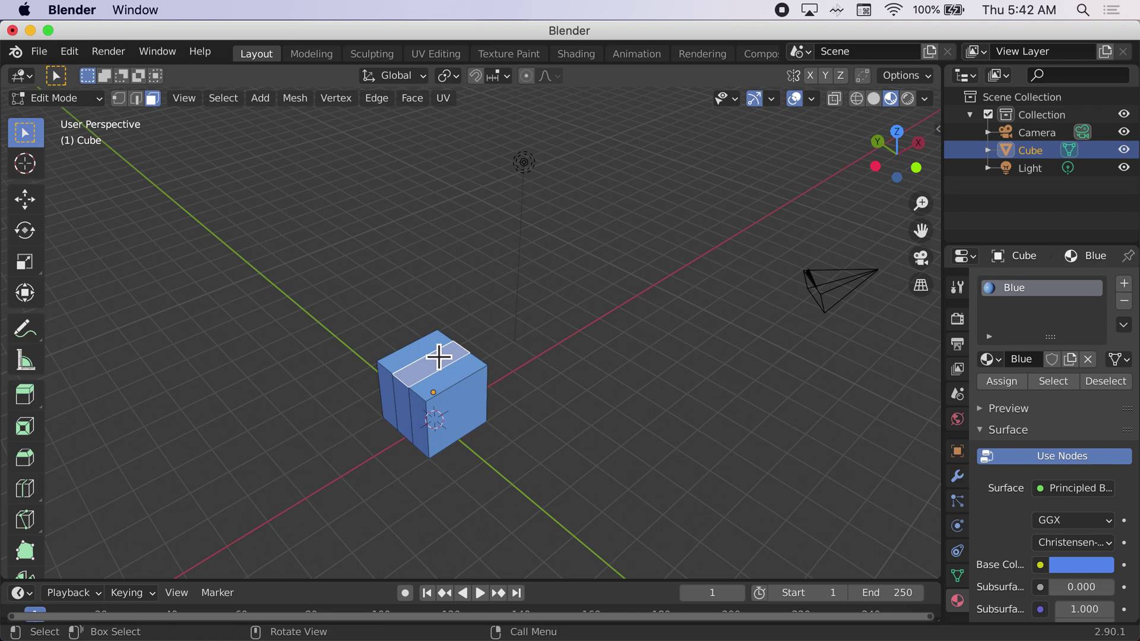
key("e")
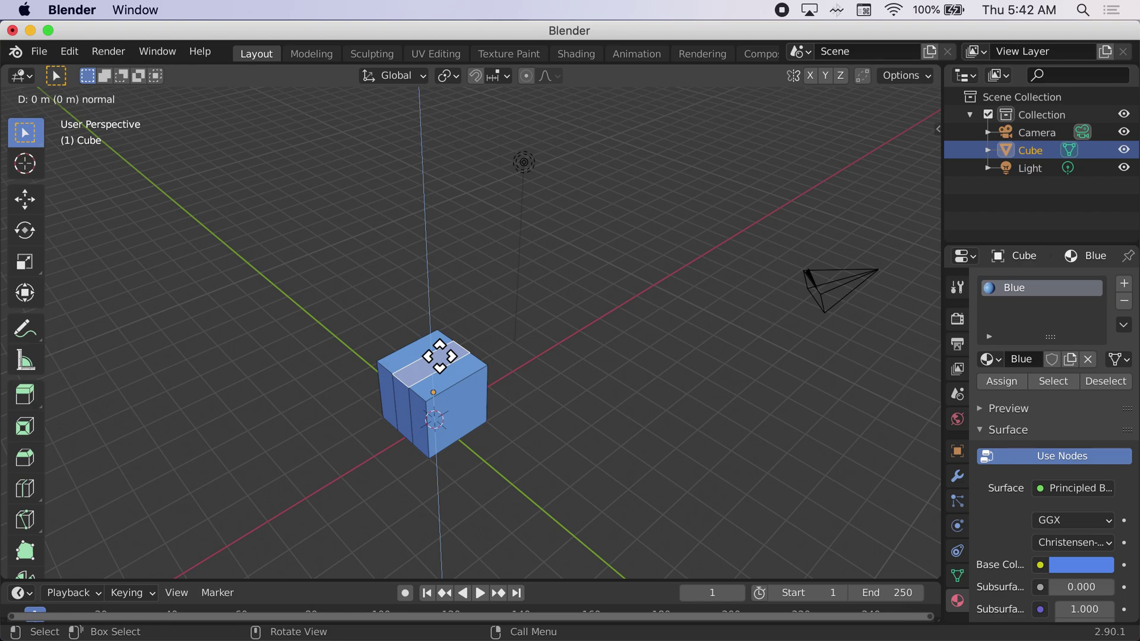
key("z")
type("3")
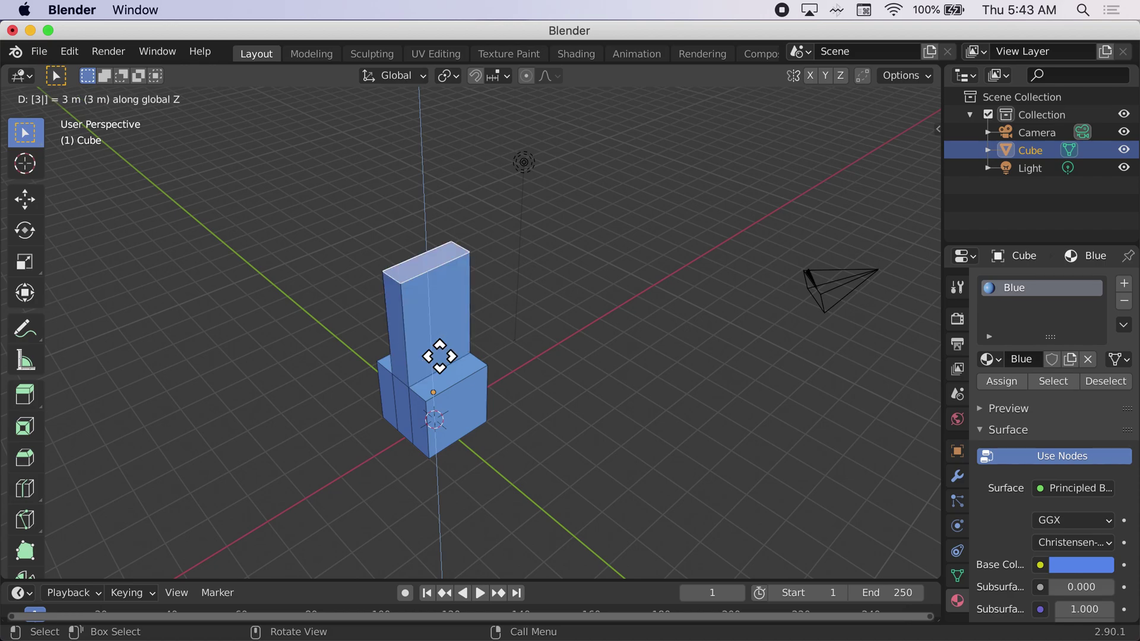
key("Return")
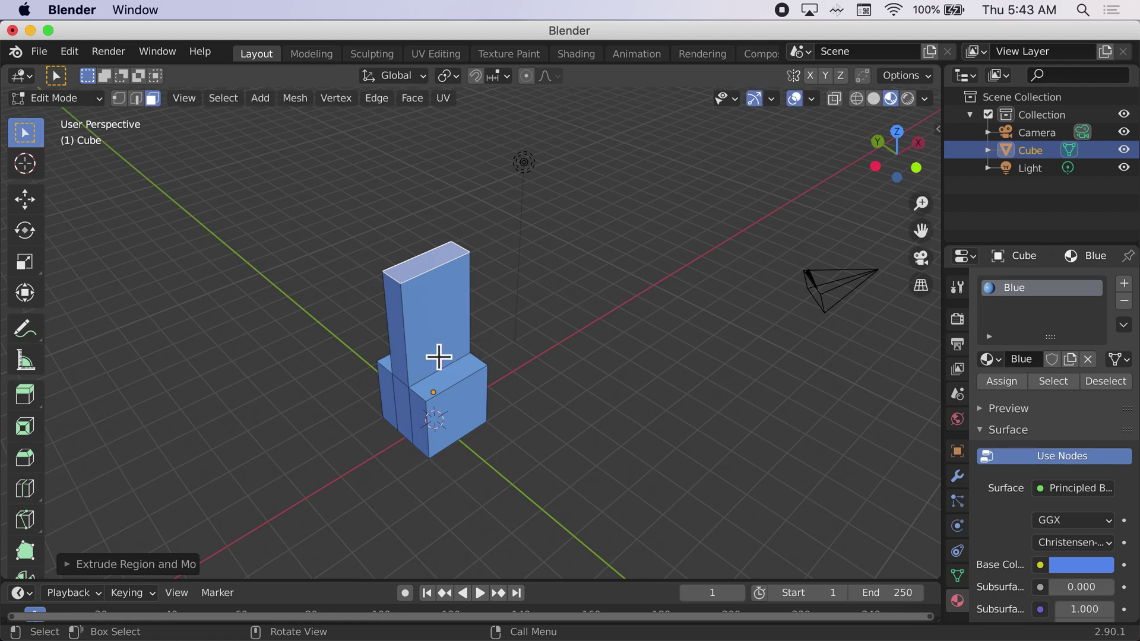
Scale the extruded column's top face by 2 along the global Y axis
scroll(439, 354, "down", 5)
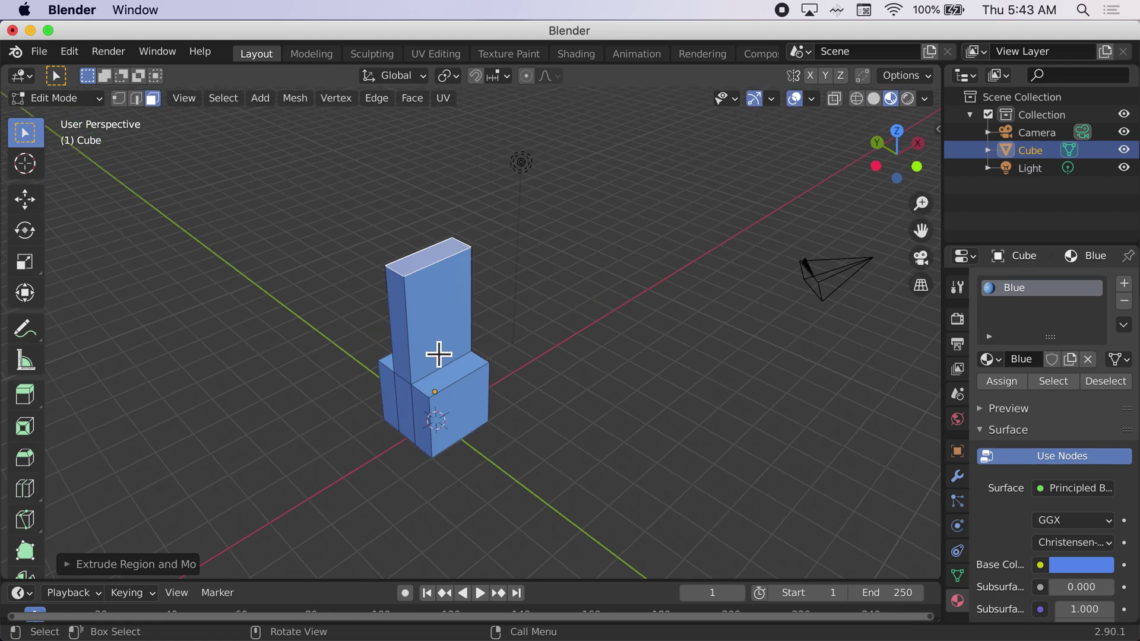
scroll(439, 355, "up", 5)
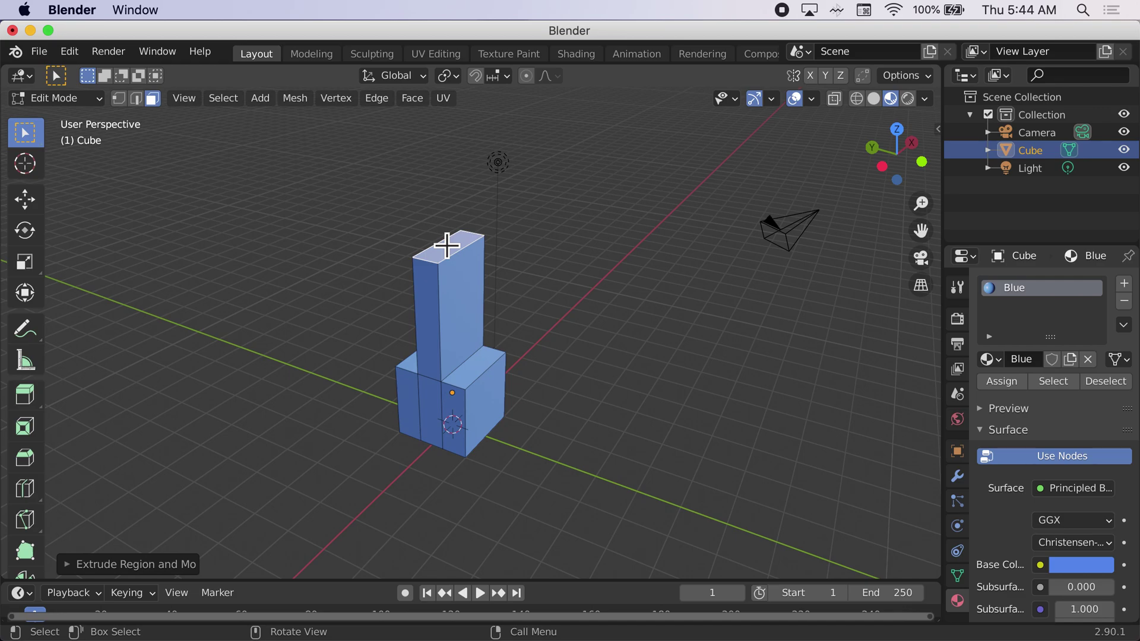
key("s")
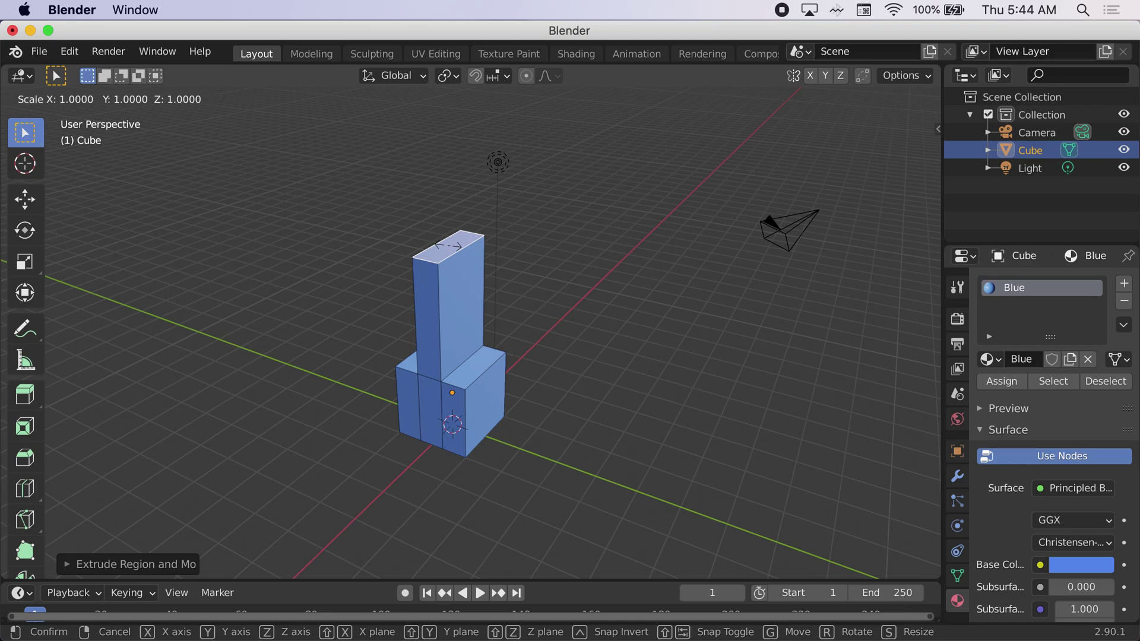
key("y")
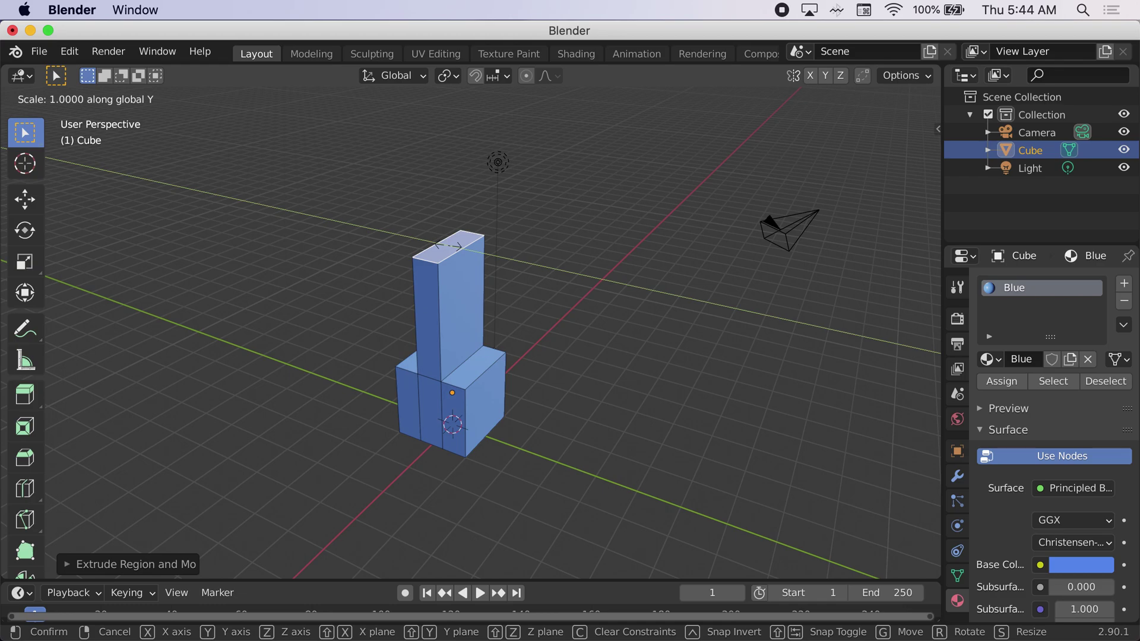
type("2")
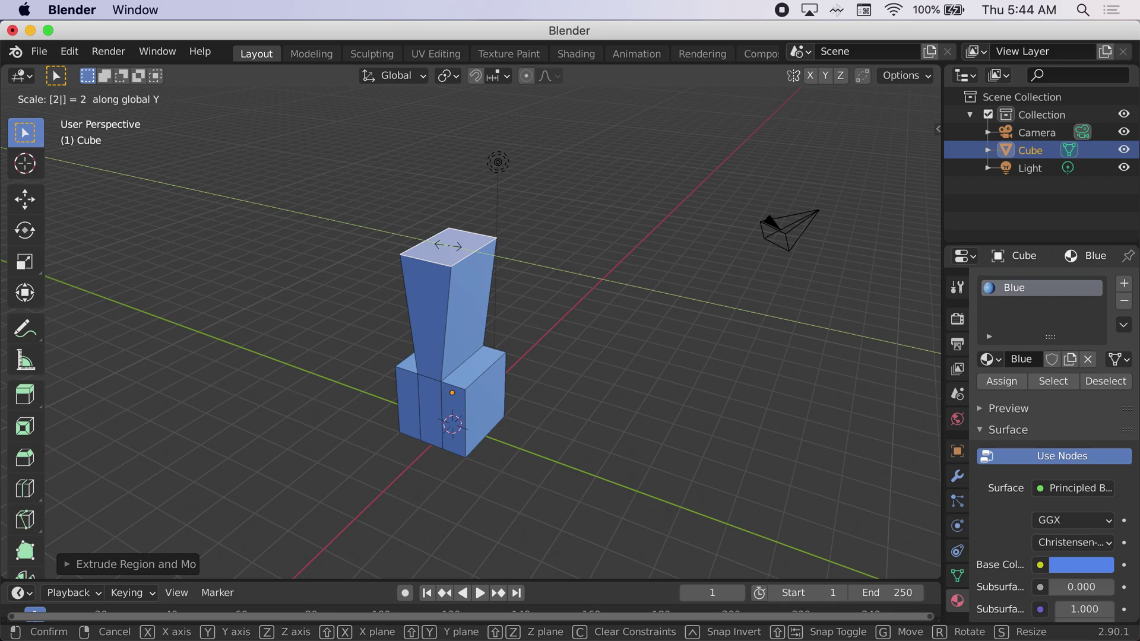
key("Return")
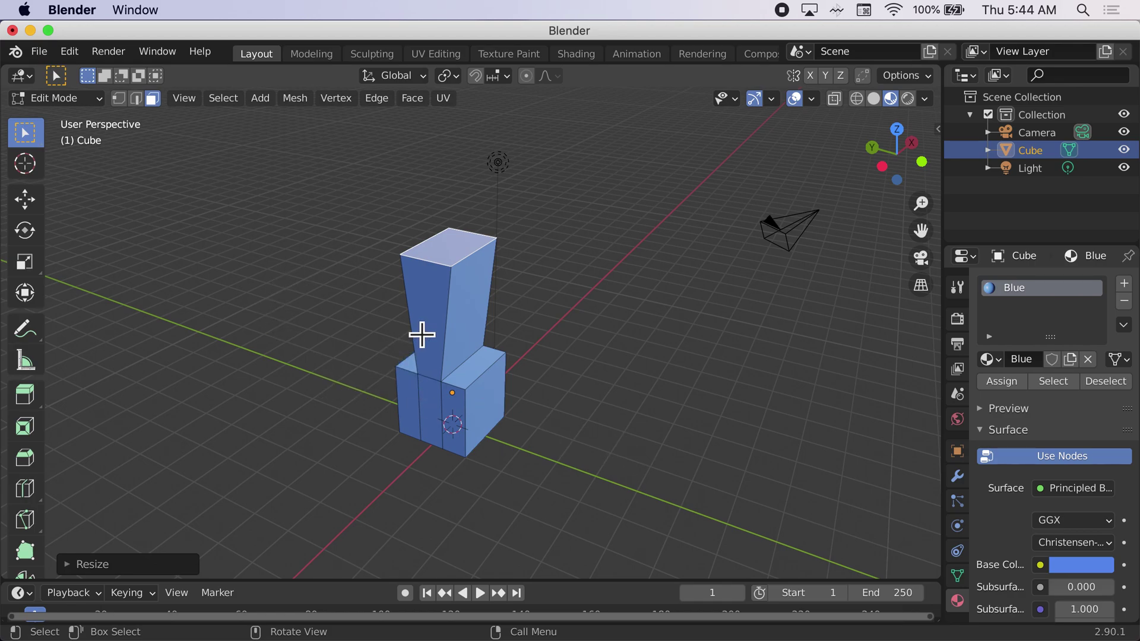
Add the column's narrow side face and the middle strip directly below it on the cube to the face selection
scroll(422, 335, "down", 8)
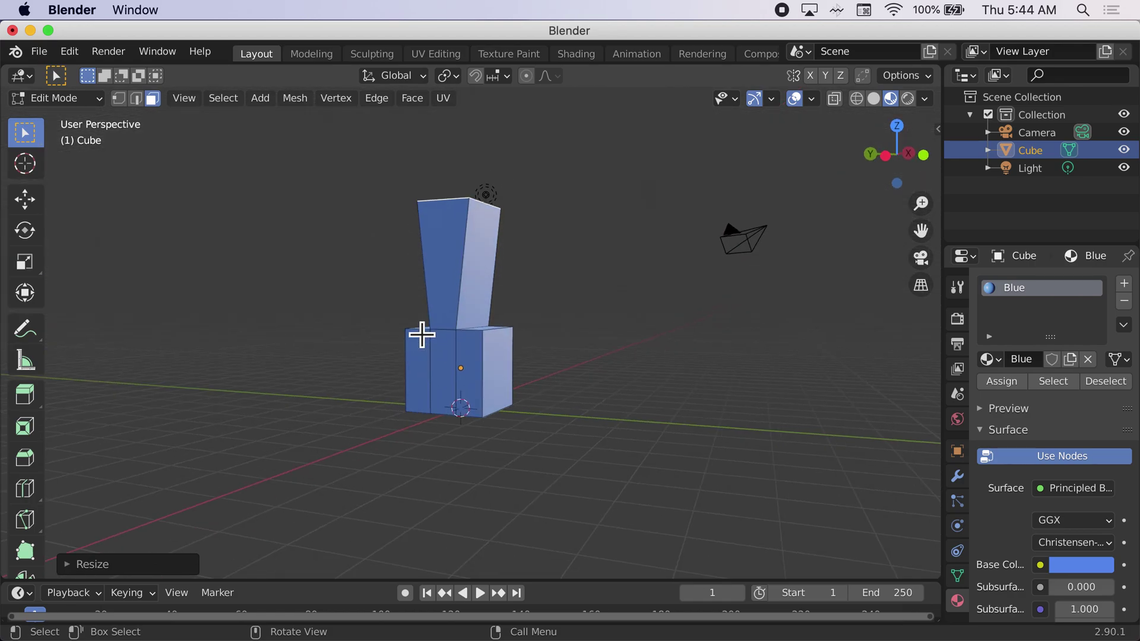
scroll(422, 334, "down", 8)
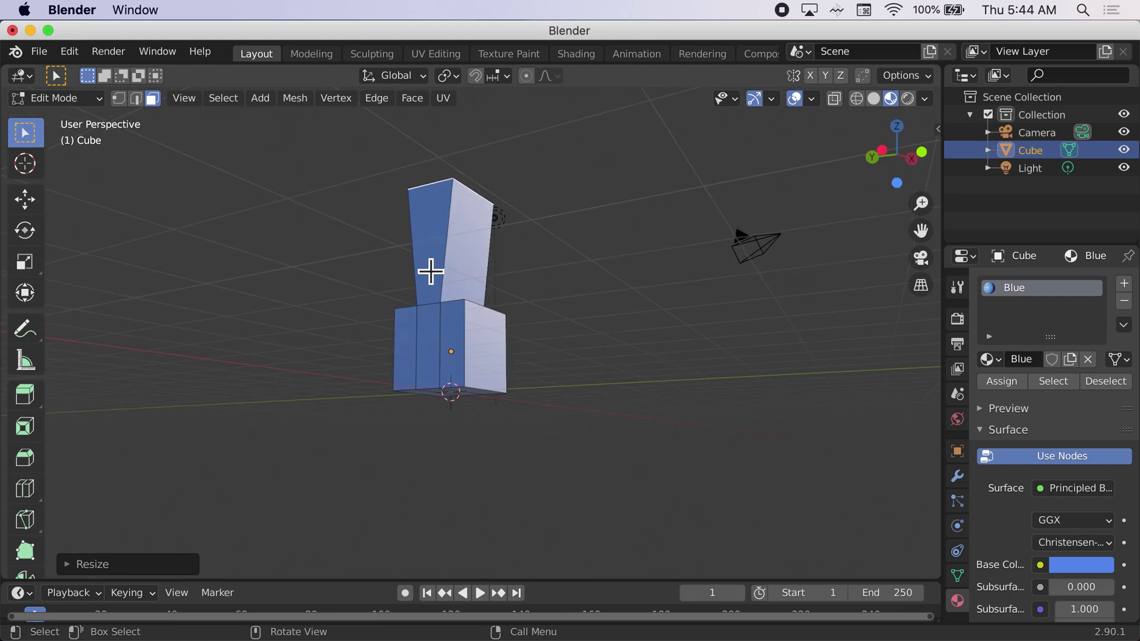
key("shift")
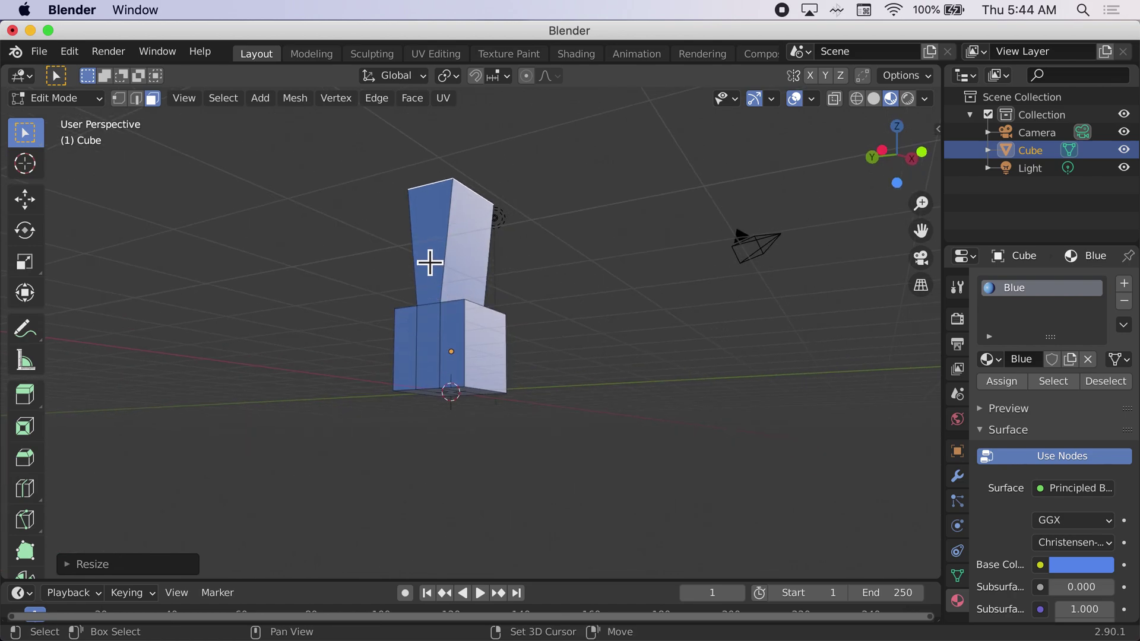
left_click(430, 262, "shift")
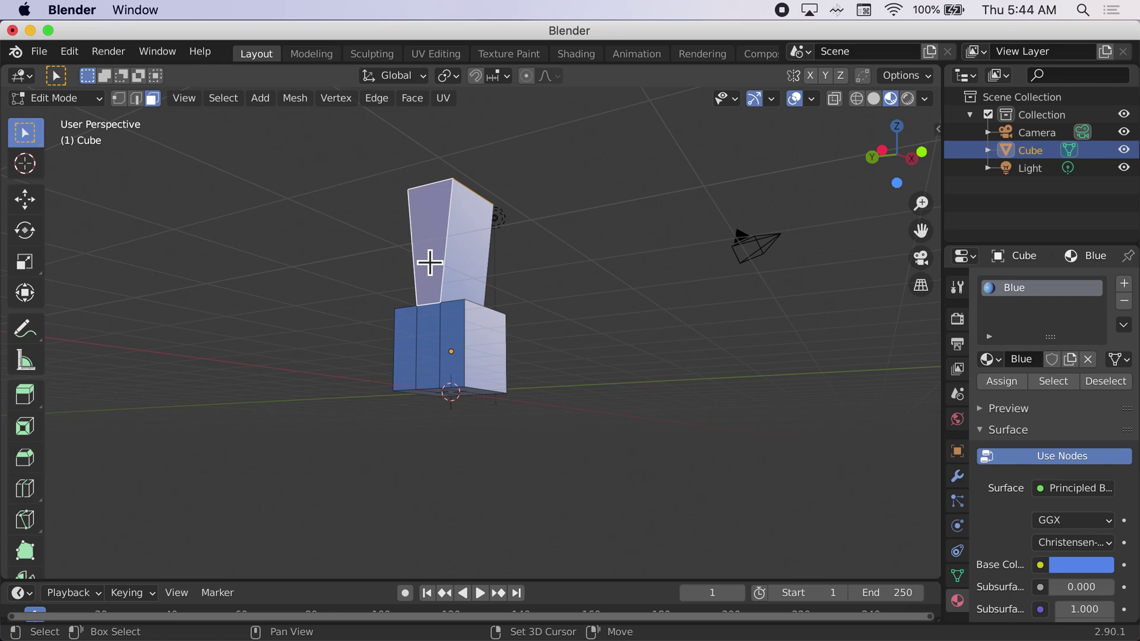
left_click(428, 352, "shift")
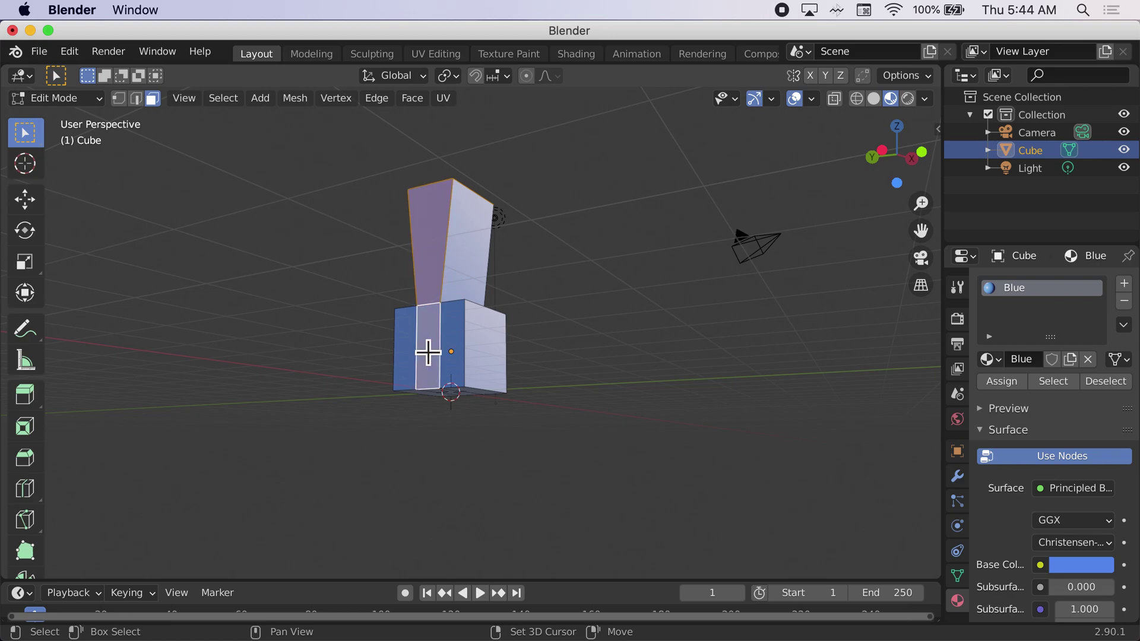
Extend the selection with the middle strip of the cube's underside and the opposite side's middle strip and column face
scroll(428, 352, "down", 10)
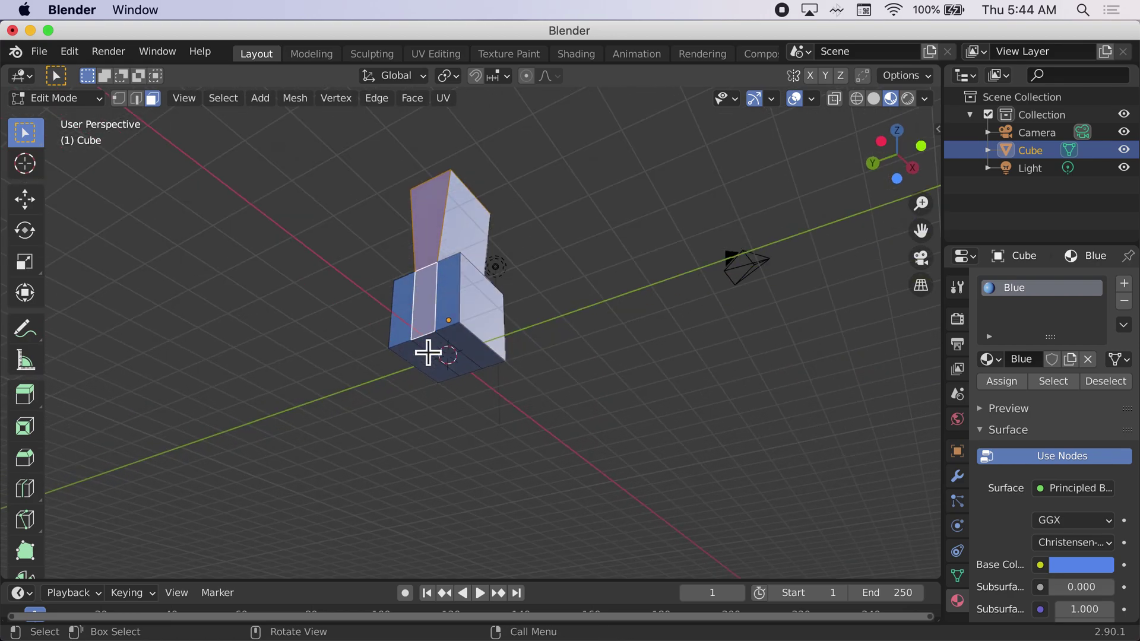
scroll(428, 352, "down", 1)
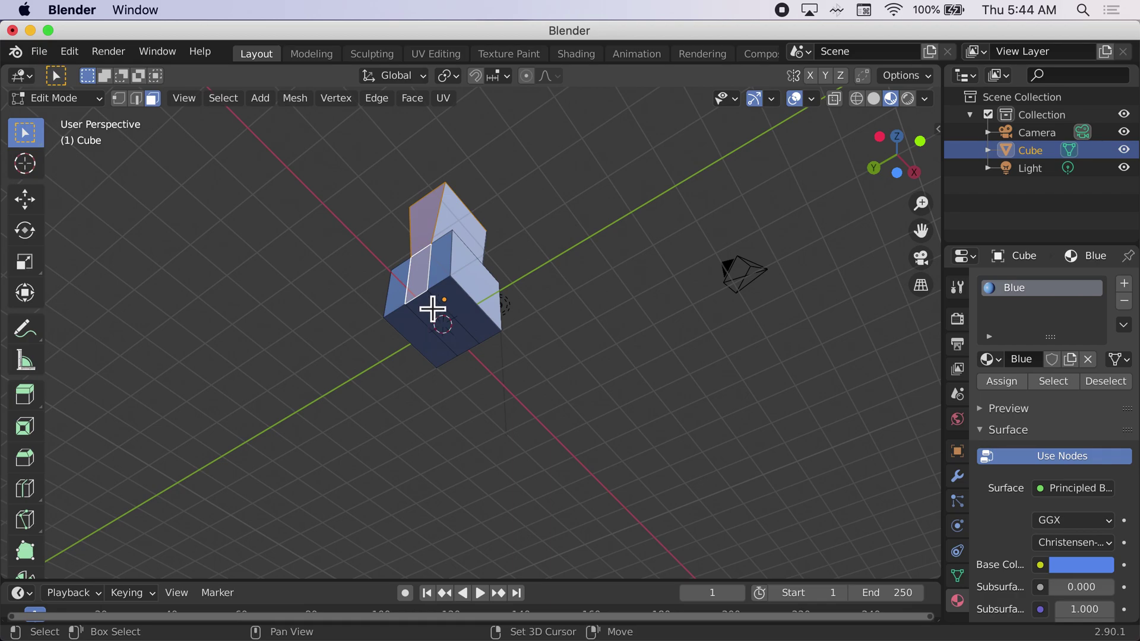
left_click(433, 309, "shift")
scroll(433, 308, "left", 5)
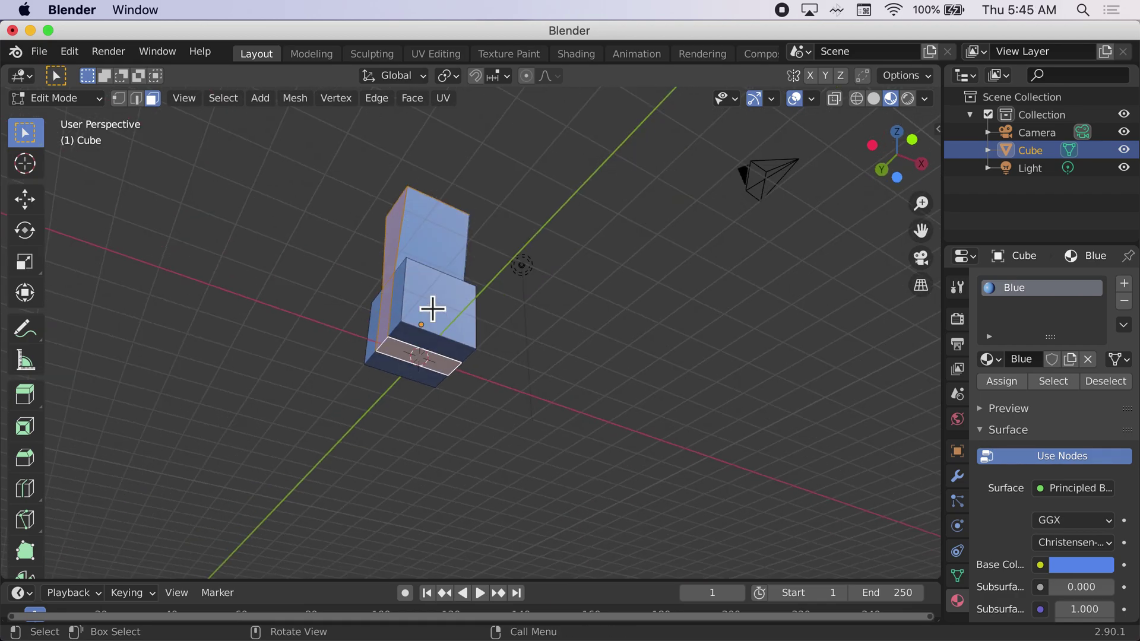
scroll(433, 308, "up", 10)
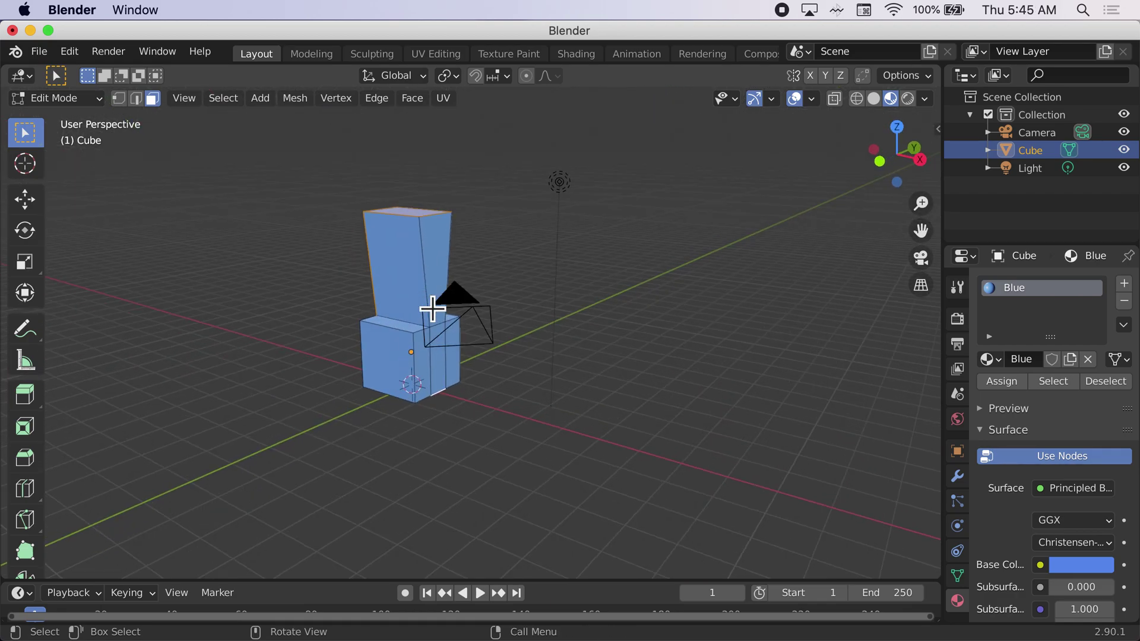
left_click(440, 374, "shift")
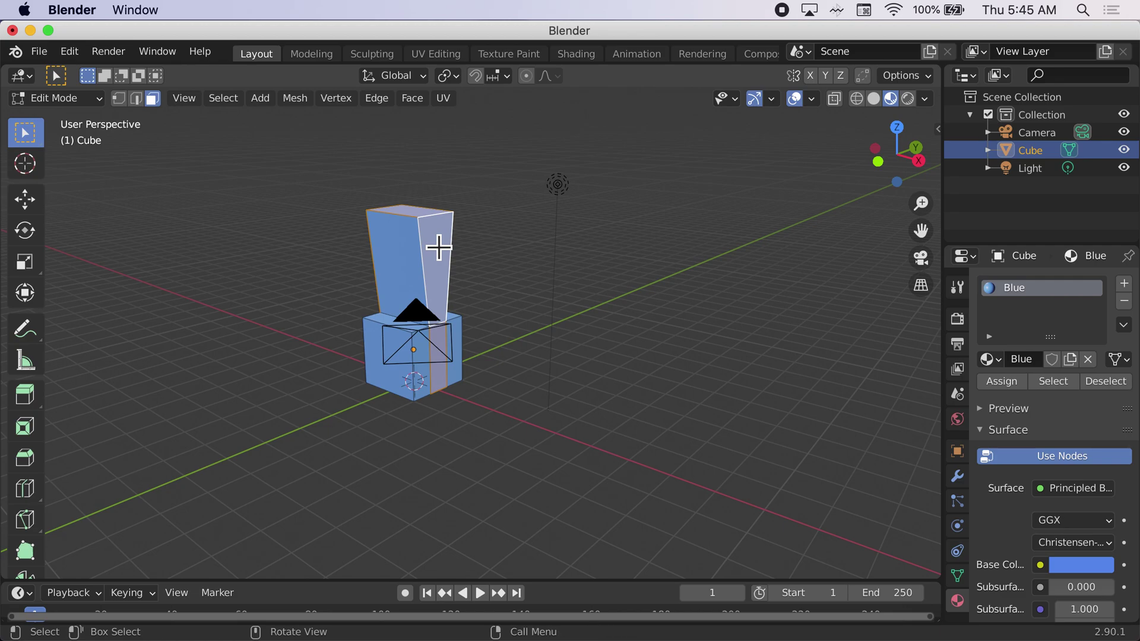
Examine the model from all around and below to check that the selected faces form a continuous band
scroll(439, 247, "left", 10)
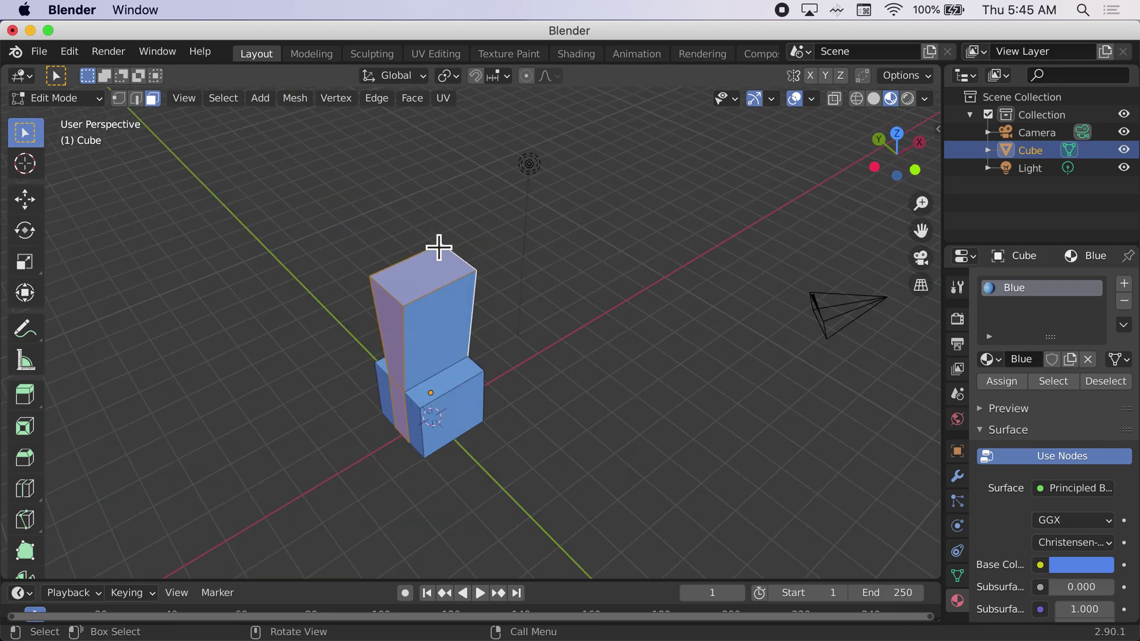
scroll(440, 247, "up", 10)
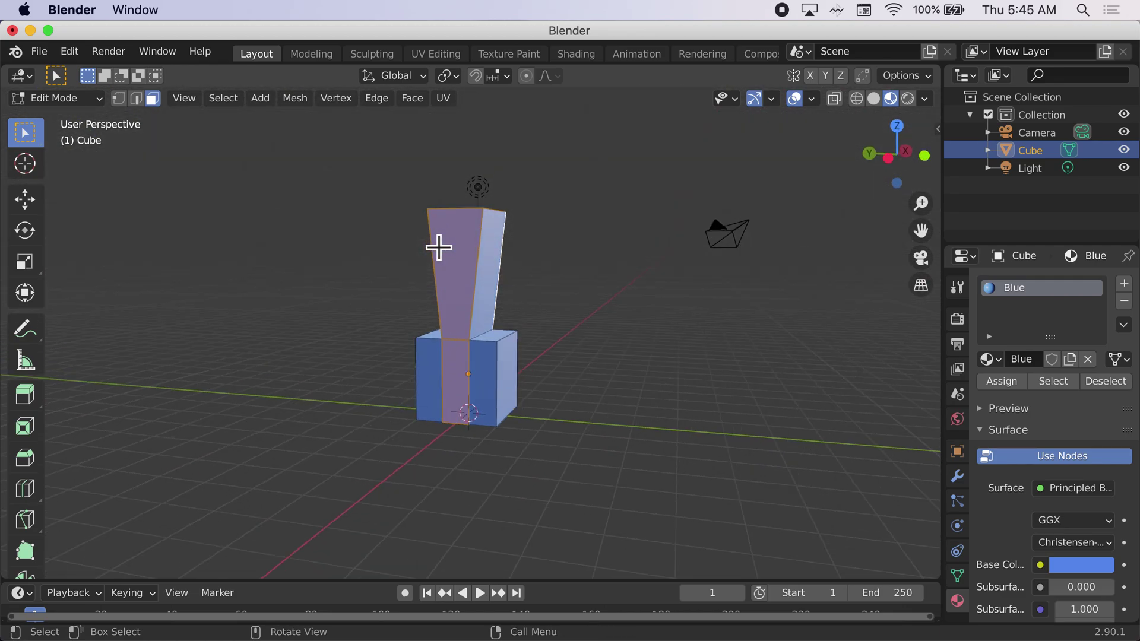
scroll(440, 247, "down", 10)
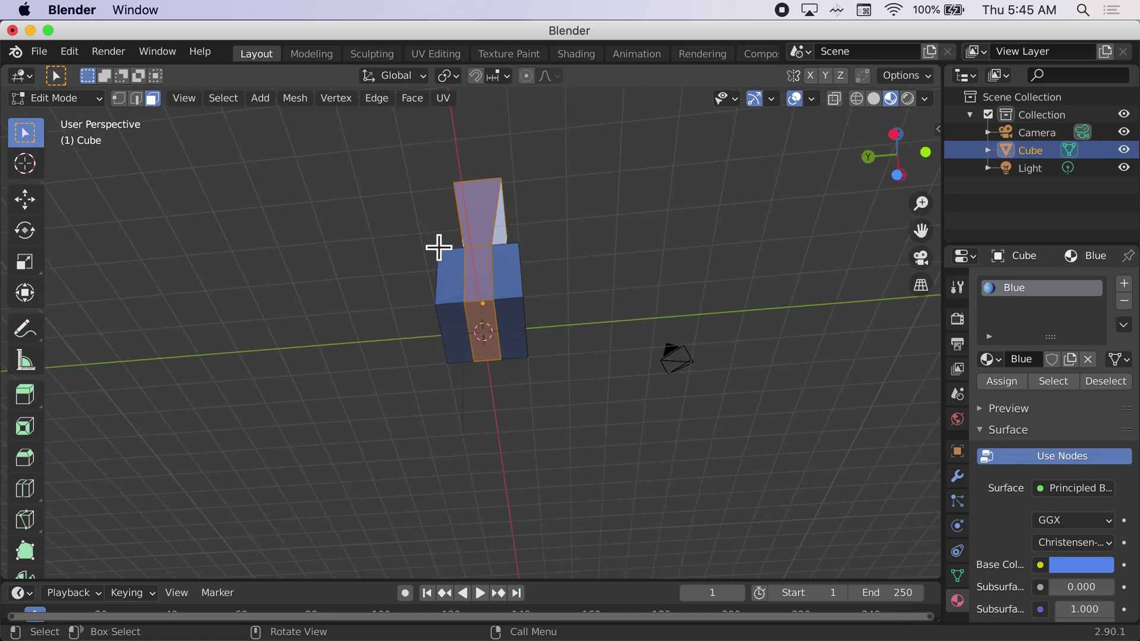
scroll(439, 247, "up", 10)
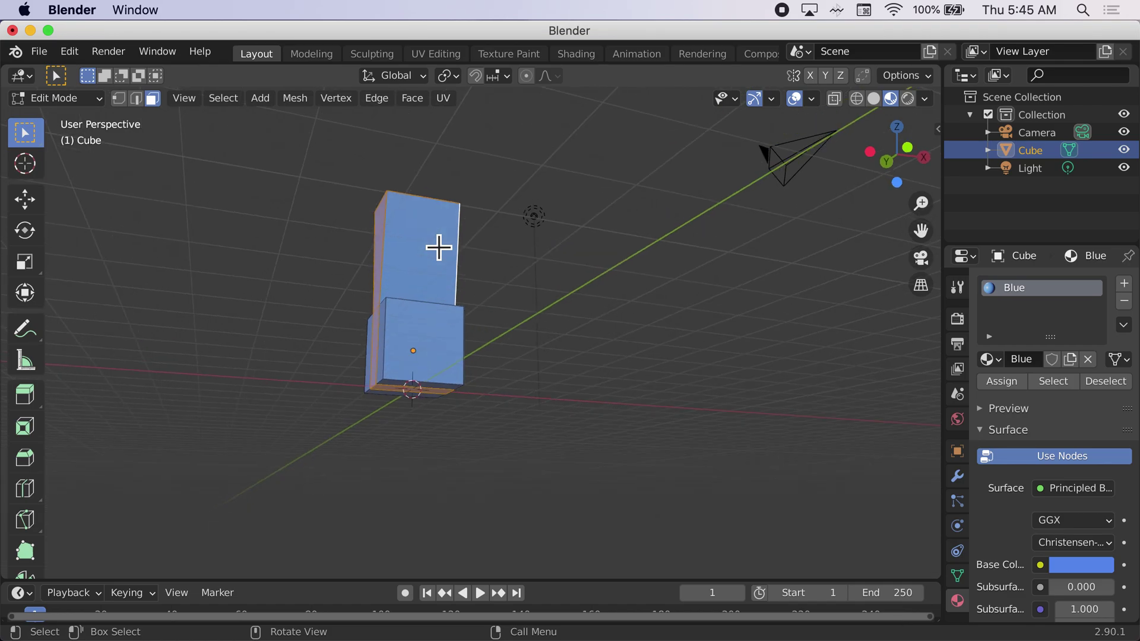
scroll(440, 247, "down", 10)
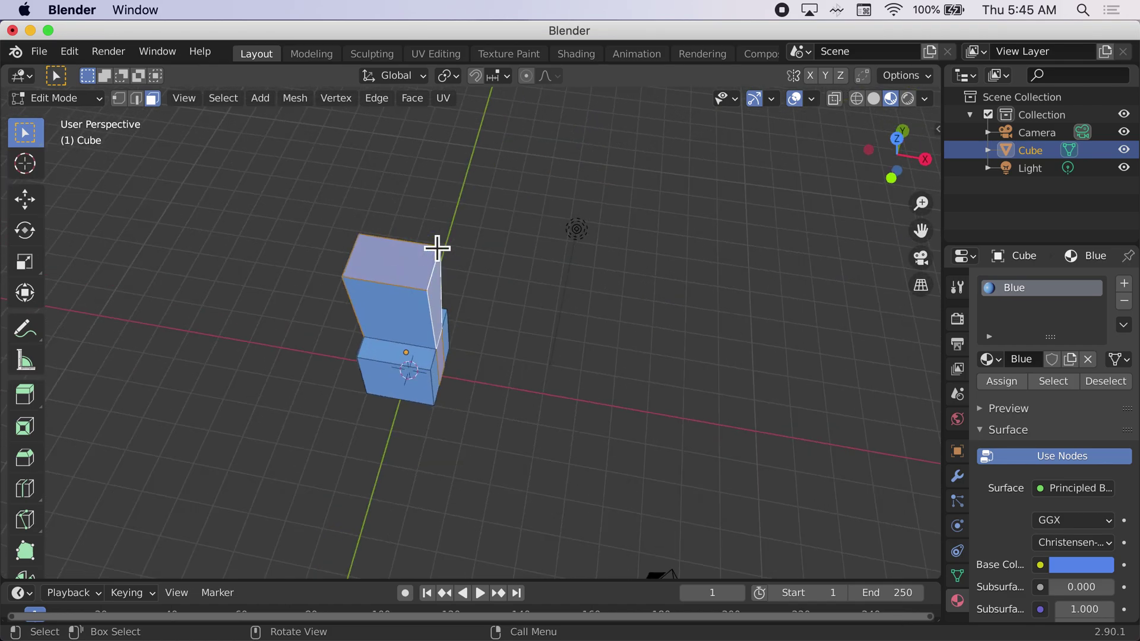
scroll(439, 247, "up", 10)
scroll(438, 249, "right", 10)
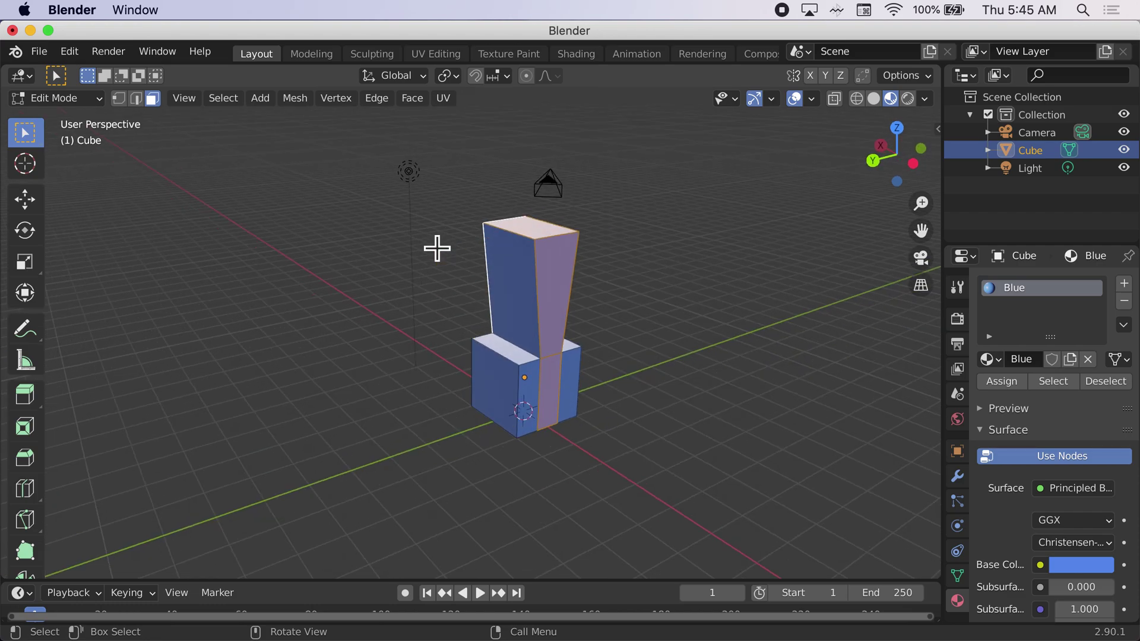
scroll(438, 249, "right", 10)
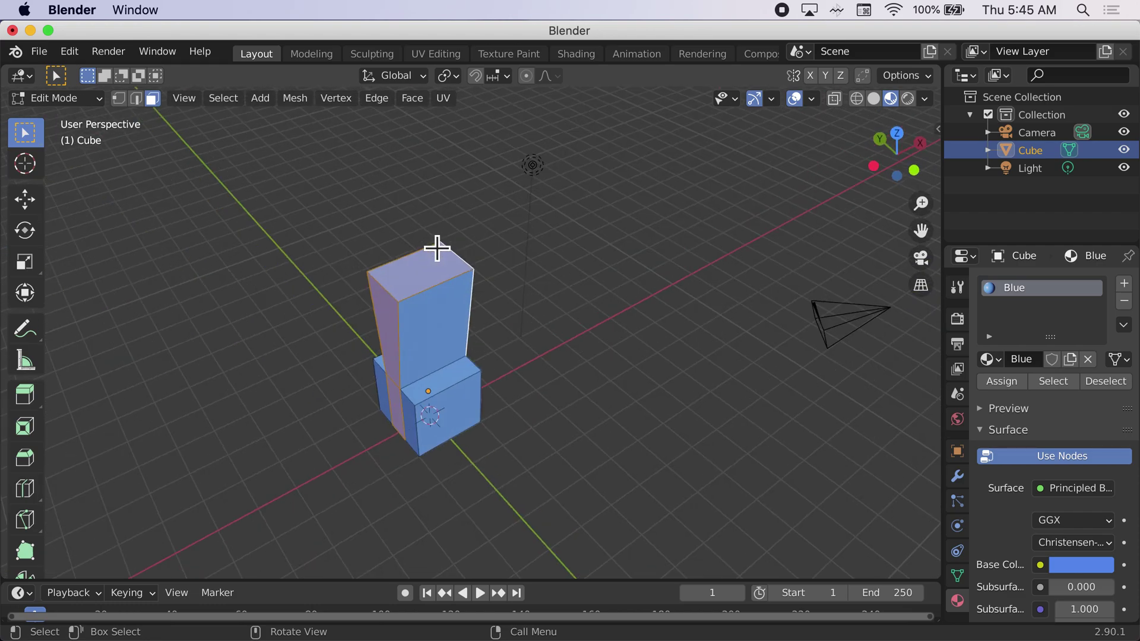
scroll(438, 248, "right", 5)
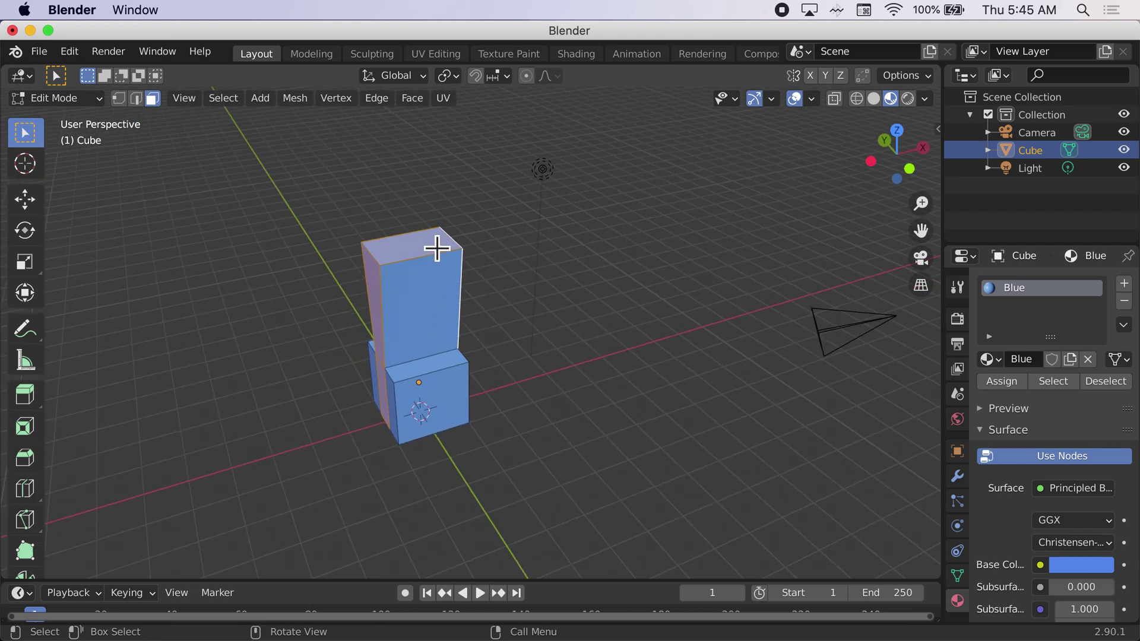
scroll(438, 248, "right", 5)
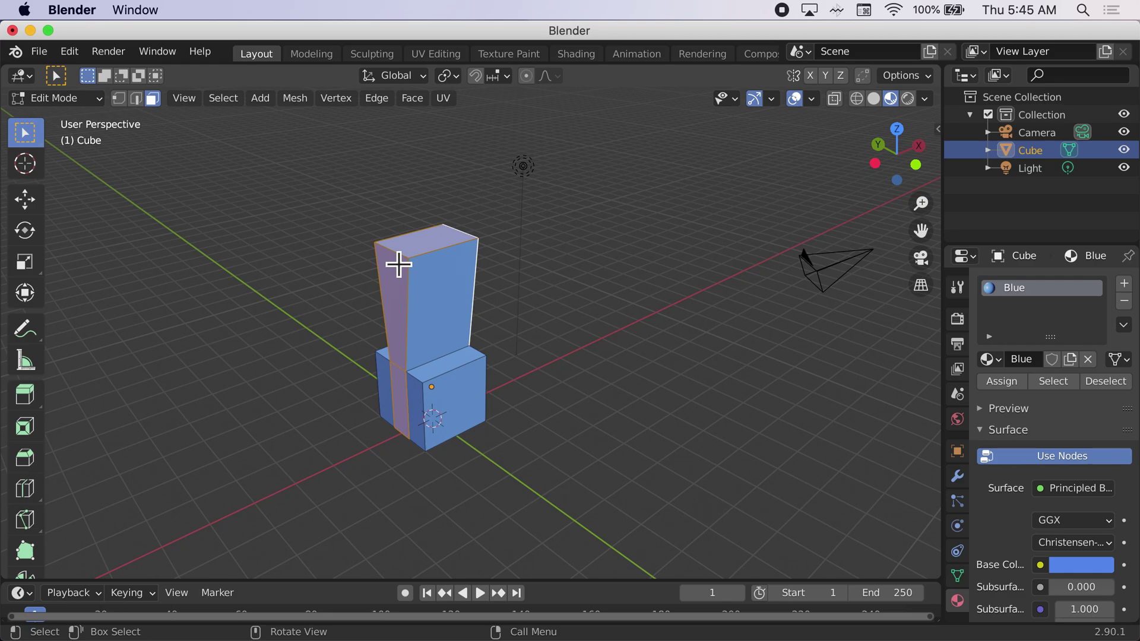
Add a second material named Red to the cube and set its base color to red
left_click(1125, 285)
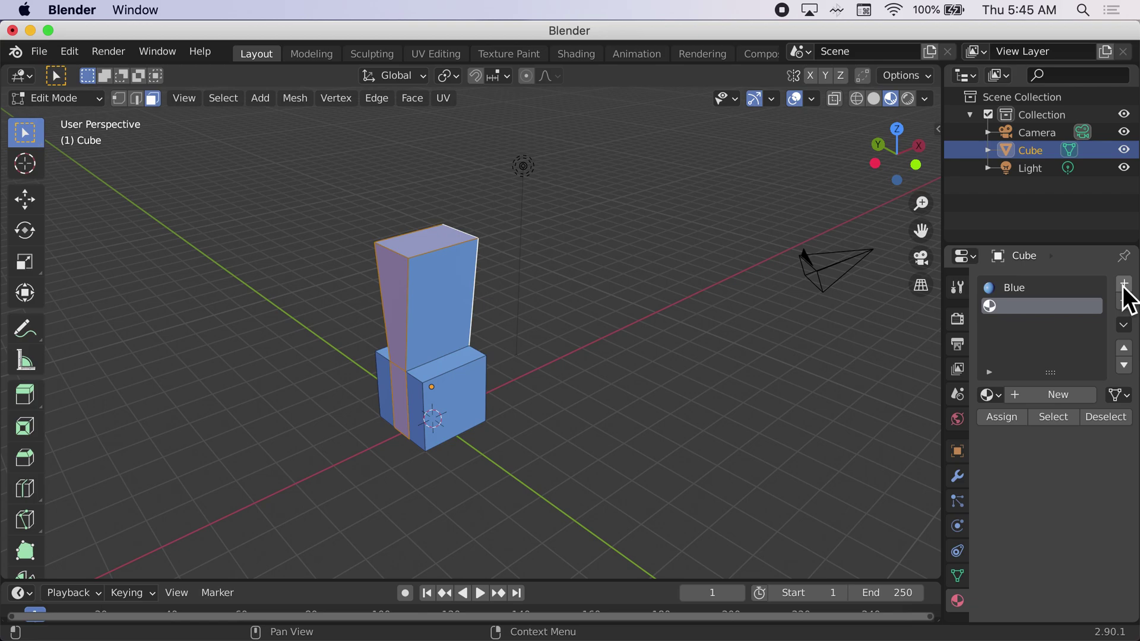
left_click(1041, 394)
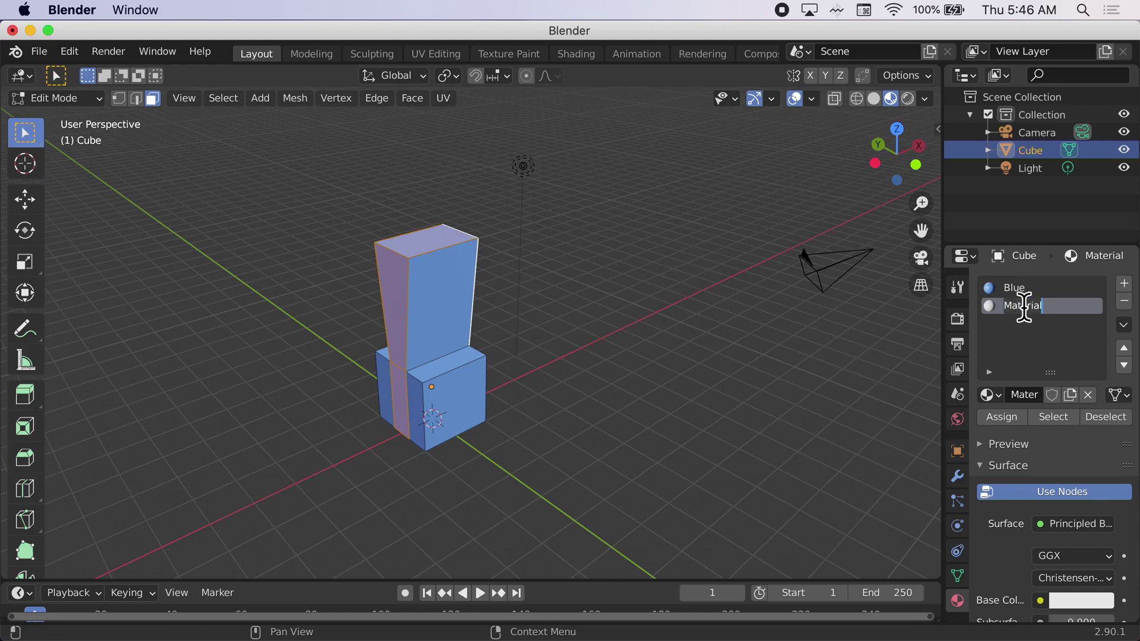
type("Red")
key("Return")
key("Return")
left_click(1073, 600)
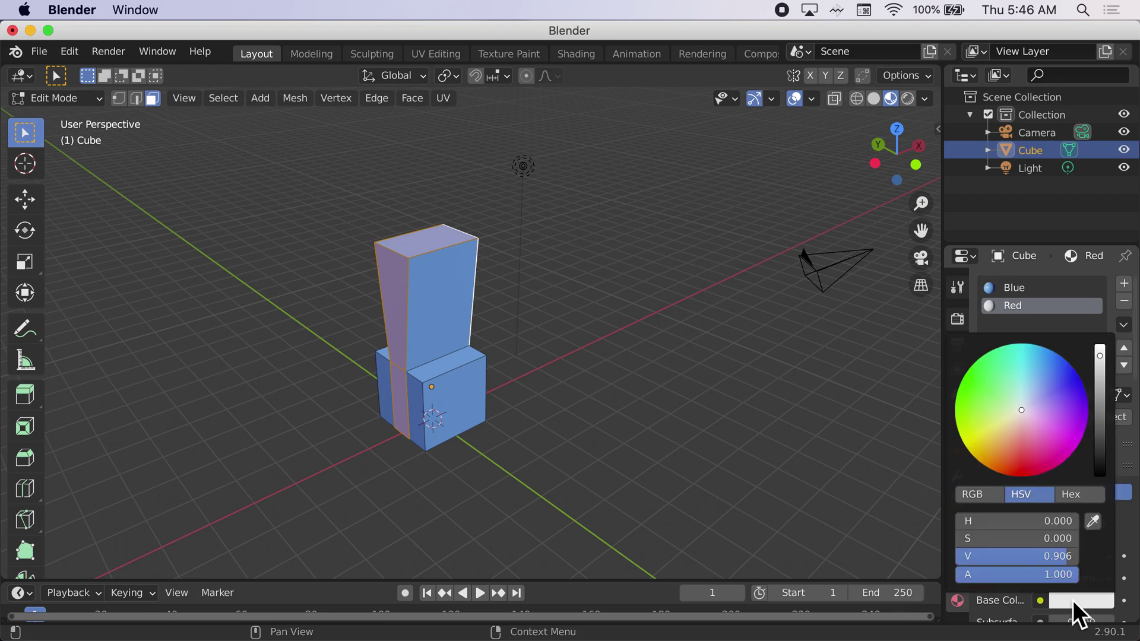
left_click(1022, 470)
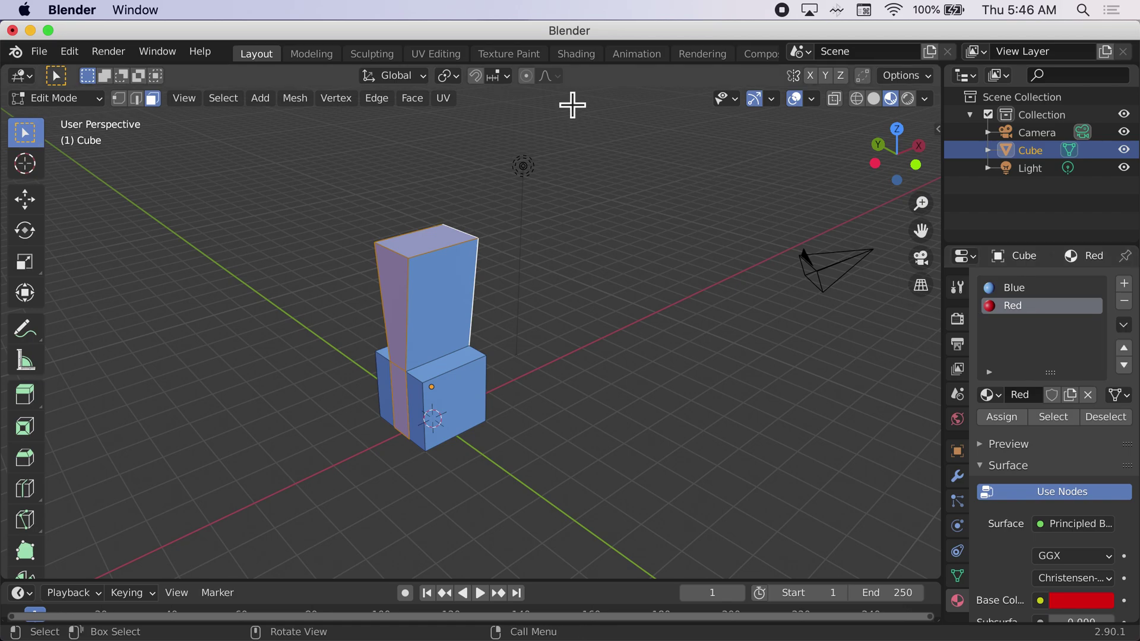
Switch to the Shading workspace and set the Red material's Metallic value to 1.0 in its Principled BSDF node
left_click(571, 53)
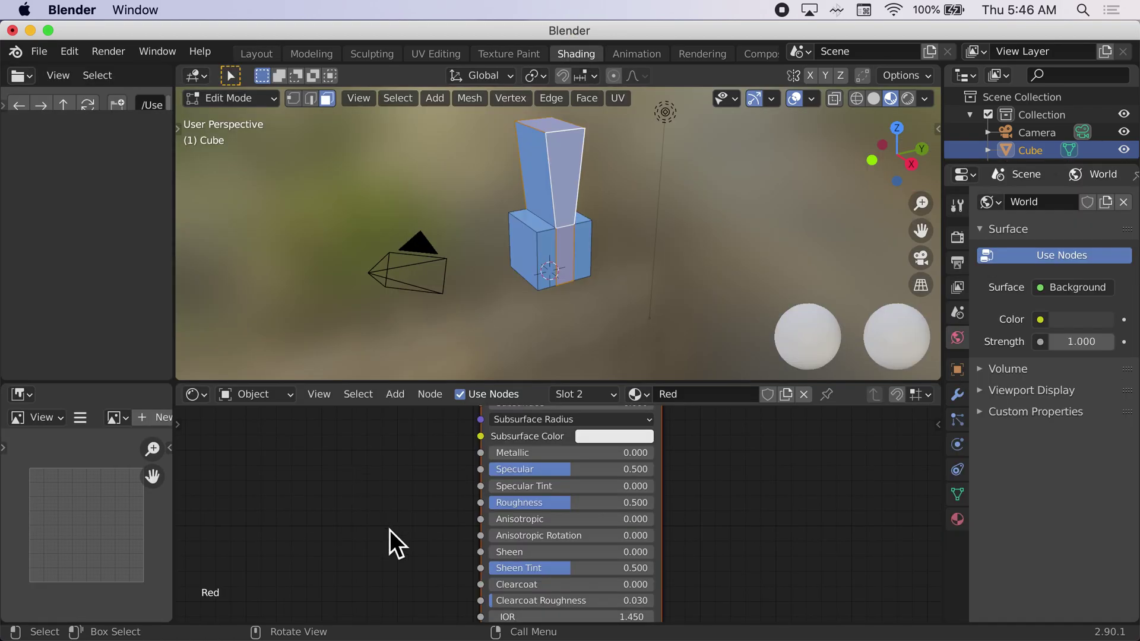
scroll(390, 530, "up", 3)
scroll(390, 529, "up", 5)
scroll(389, 529, "down", 1)
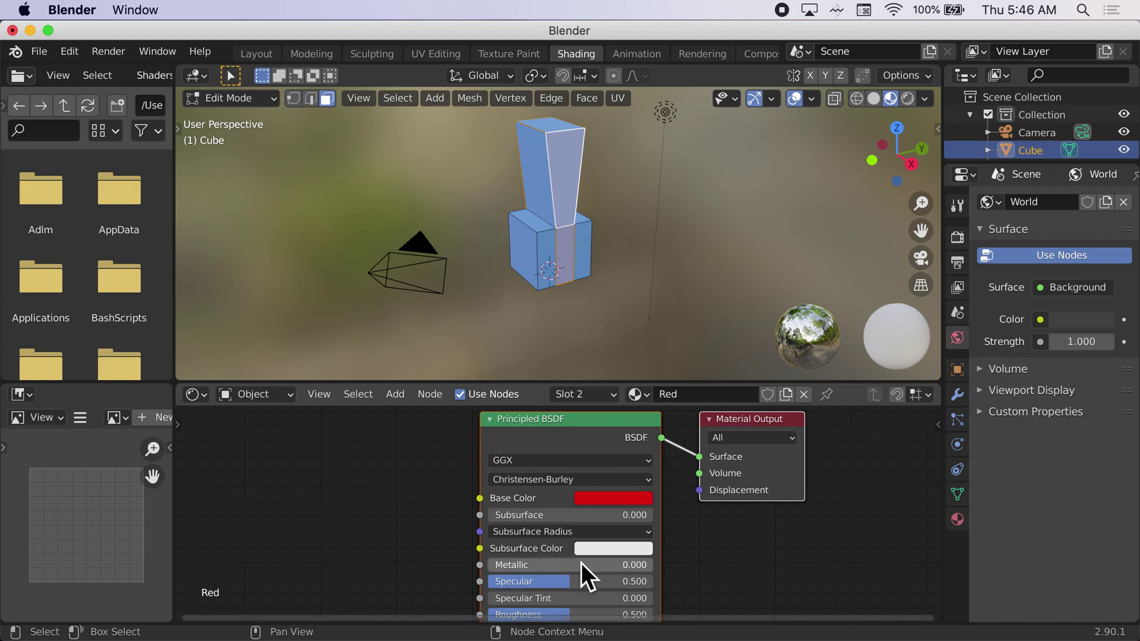
left_click(647, 563)
type("0.0")
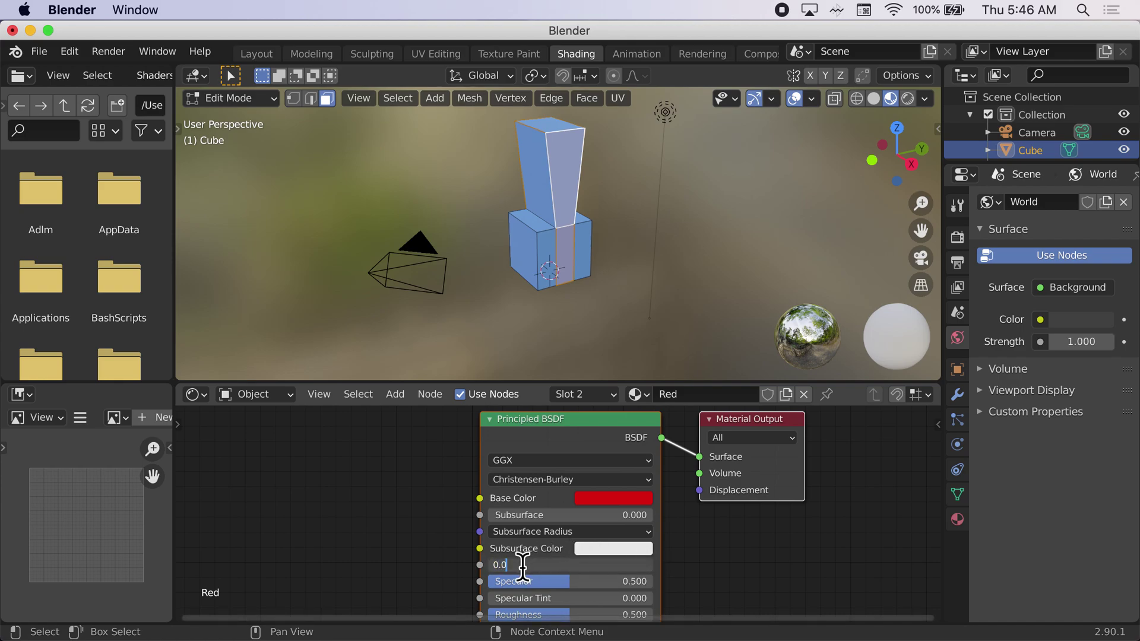
key("BackSpace")
key("BackSpace")
key("BackSpace")
type("1.0")
key("Return")
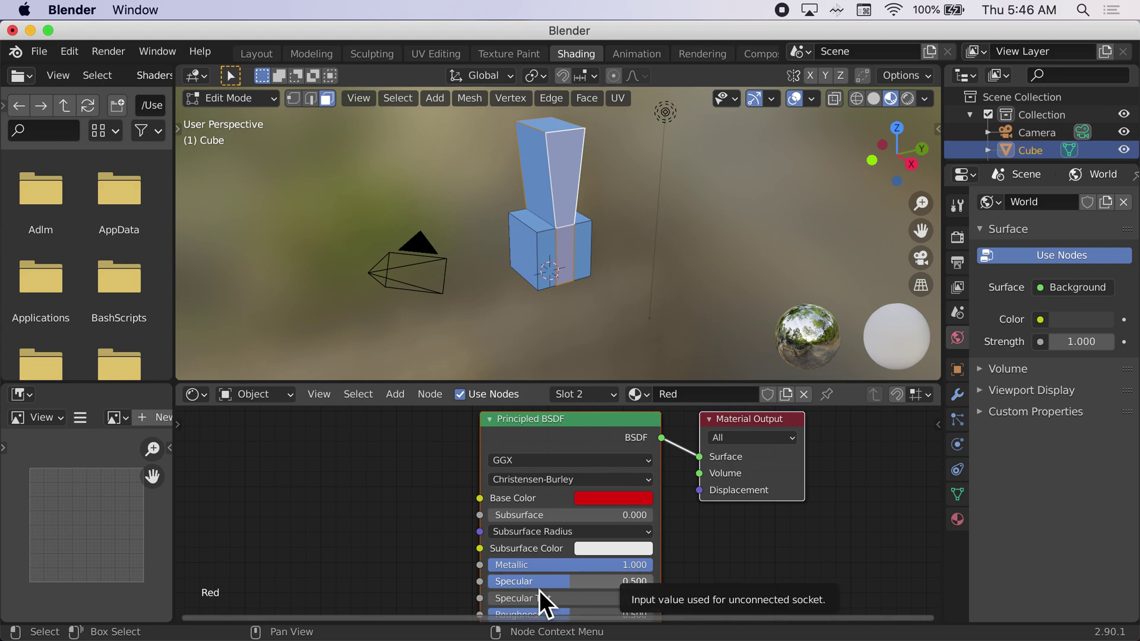
Set the Red material's Specular to 1 and its Roughness to 0 in the Principled BSDF node
left_click(623, 583)
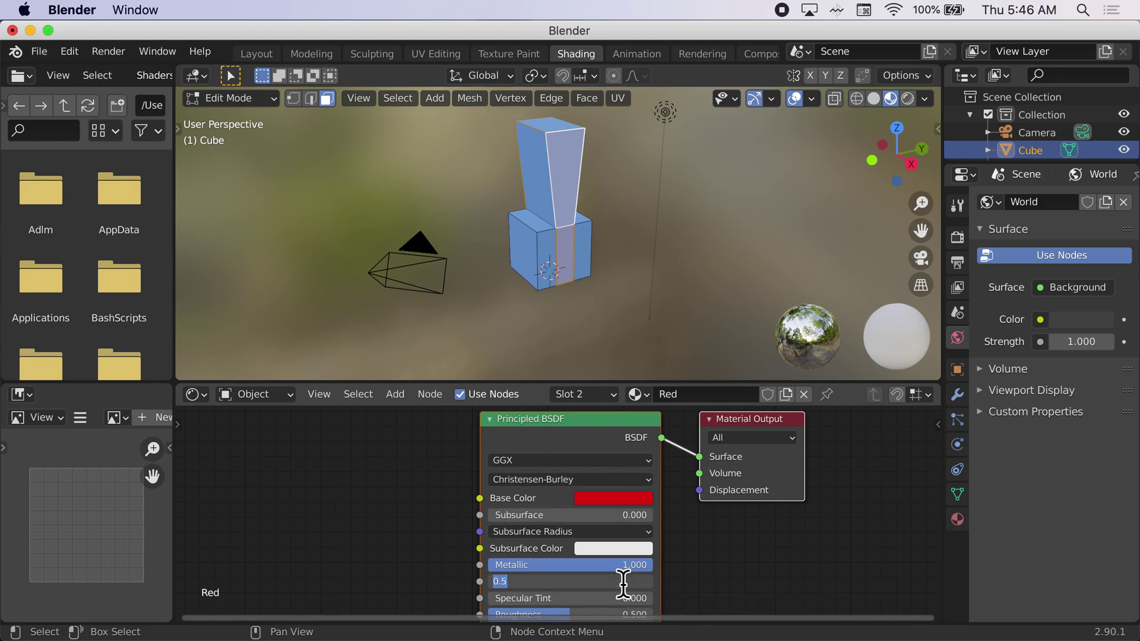
type("1")
key("Return")
scroll(622, 583, "down", 3)
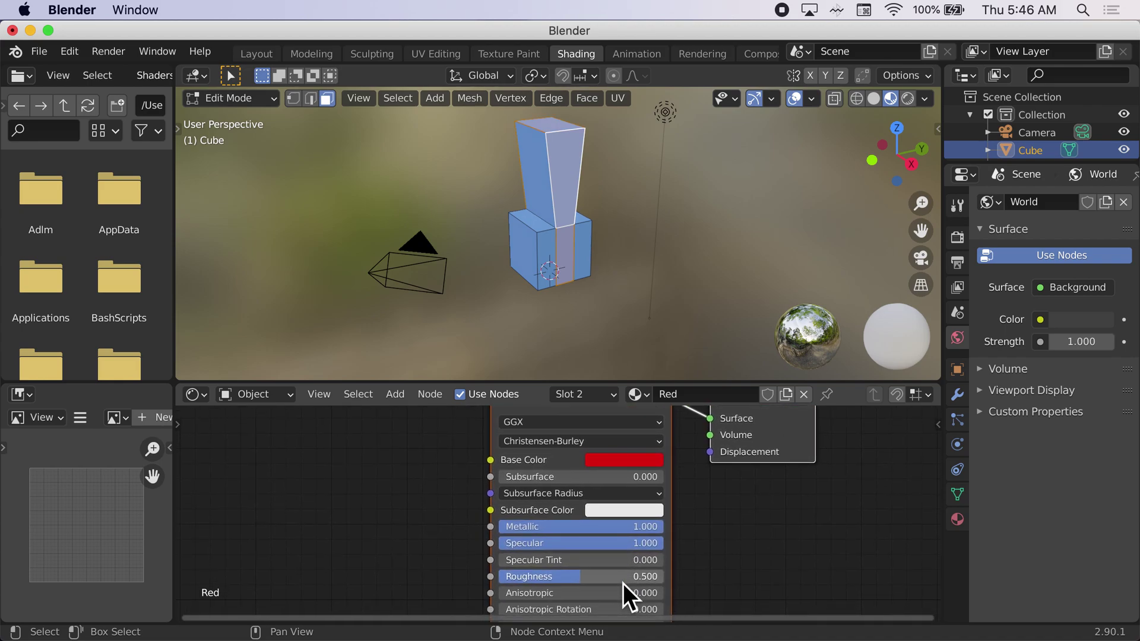
left_click(537, 574)
type("0.")
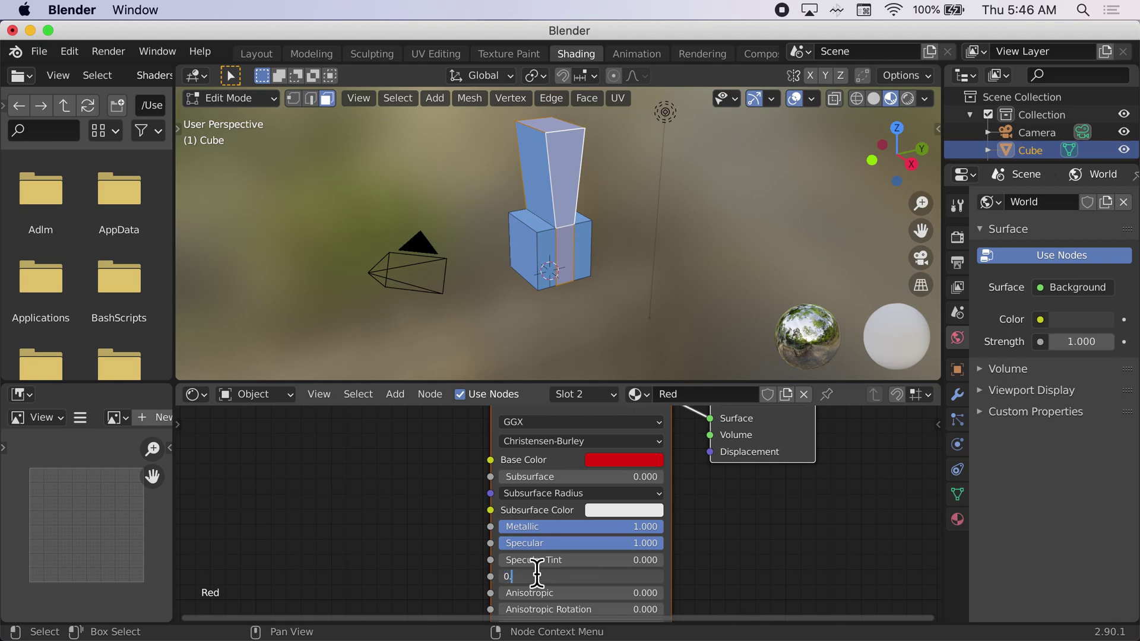
key("Return")
scroll(537, 572, "down", 2)
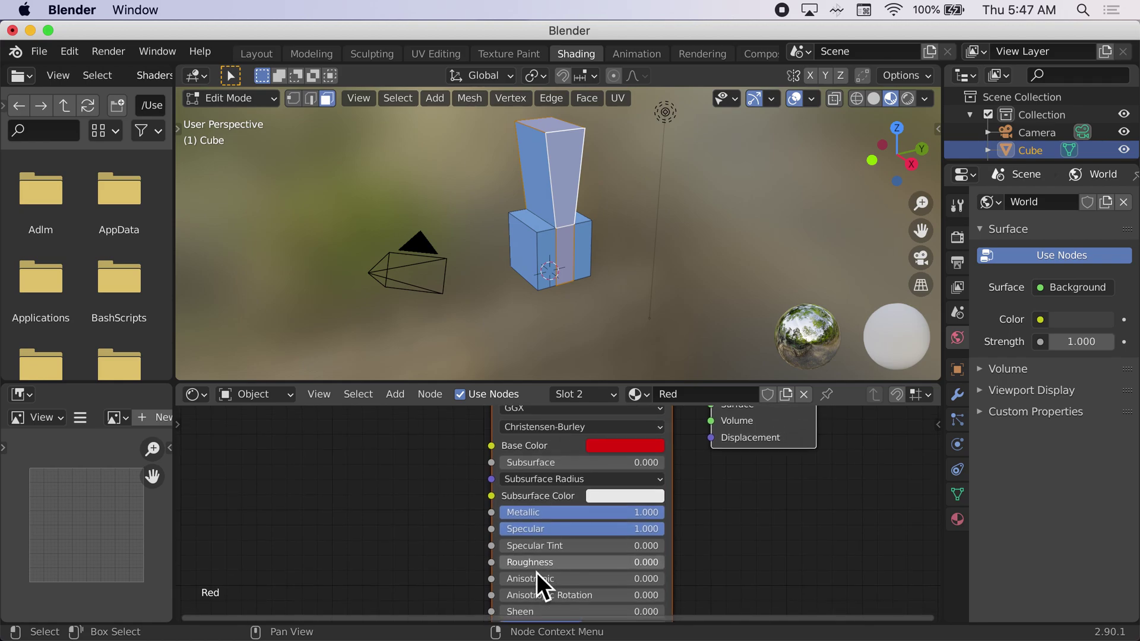
scroll(537, 572, "up", 3)
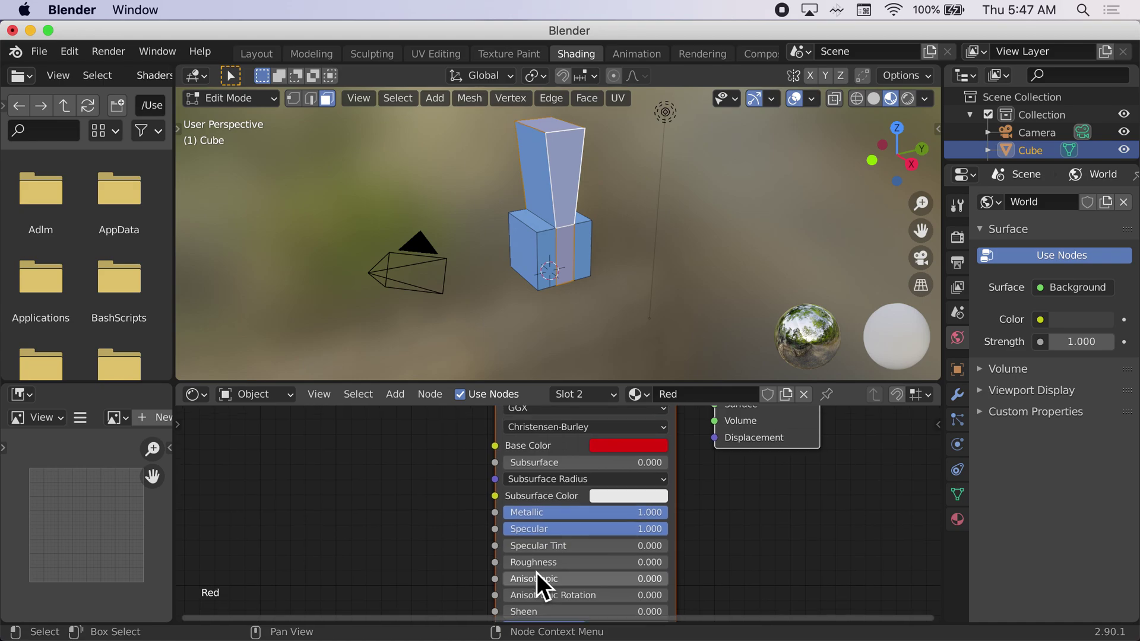
scroll(537, 572, "up", 2)
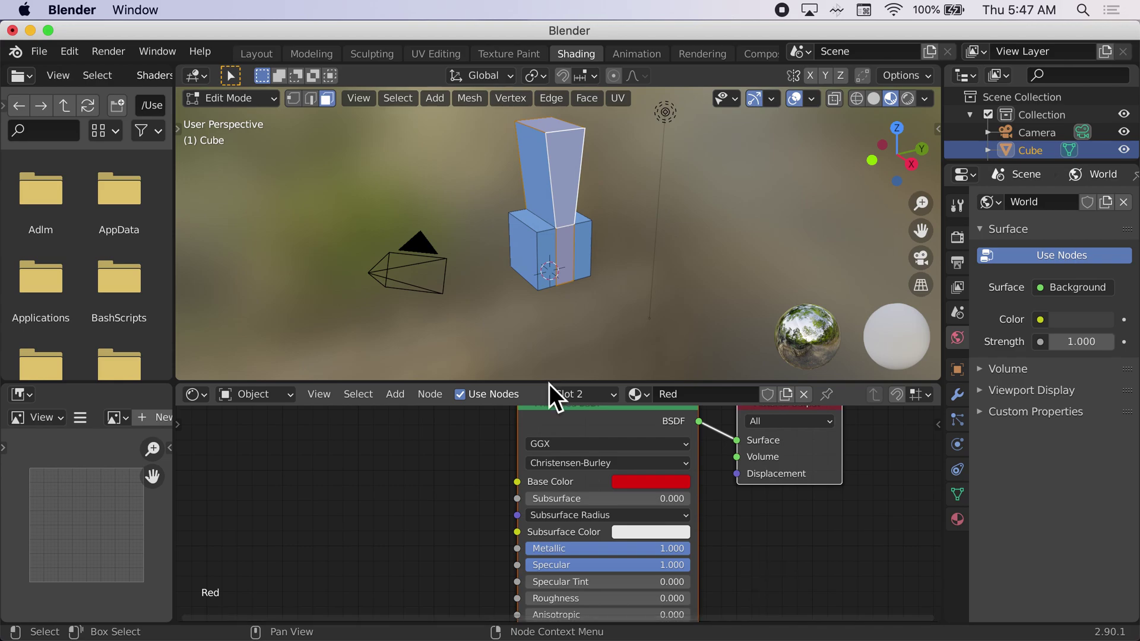
Return to the Modeling workspace, show the model in material preview shading, and assign the Red material to the selected band of faces
left_click(314, 53)
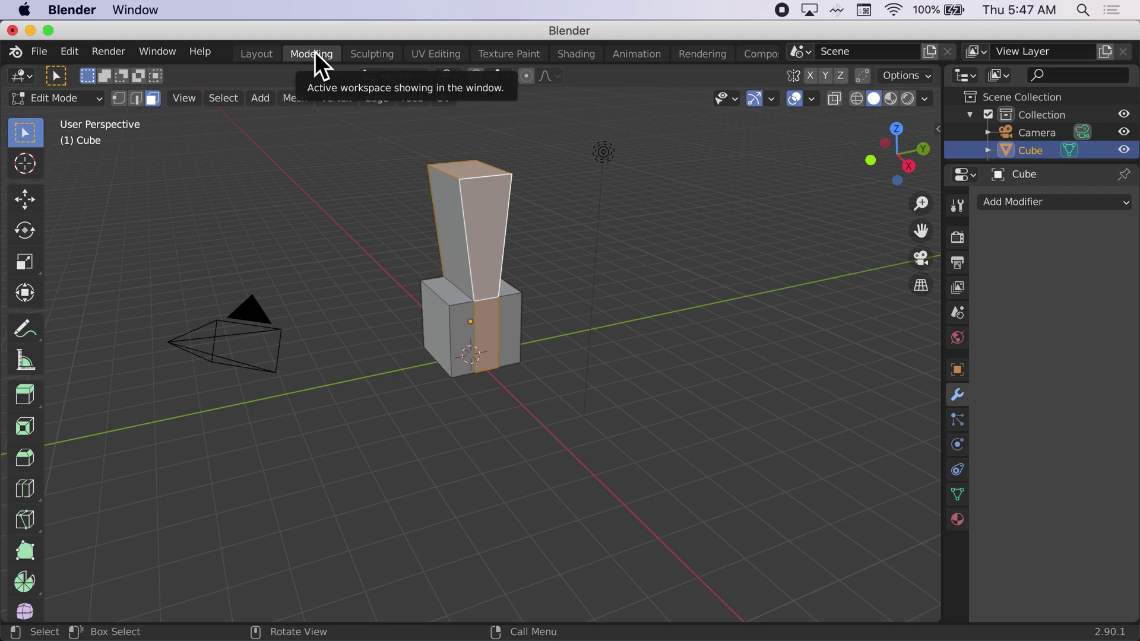
left_click(955, 519)
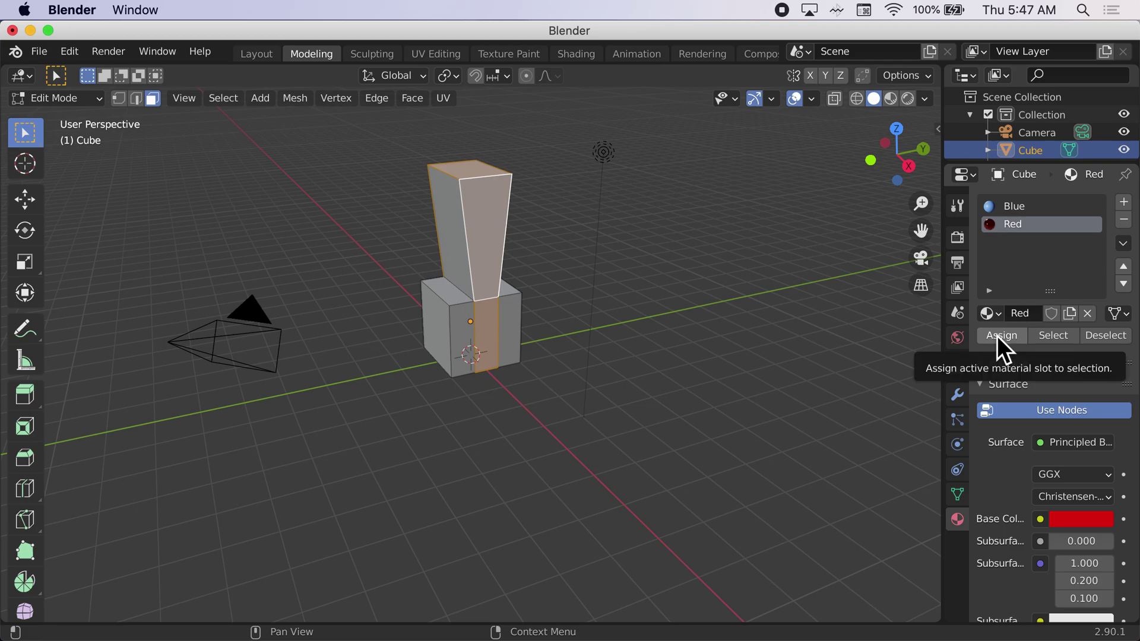
left_click(889, 99)
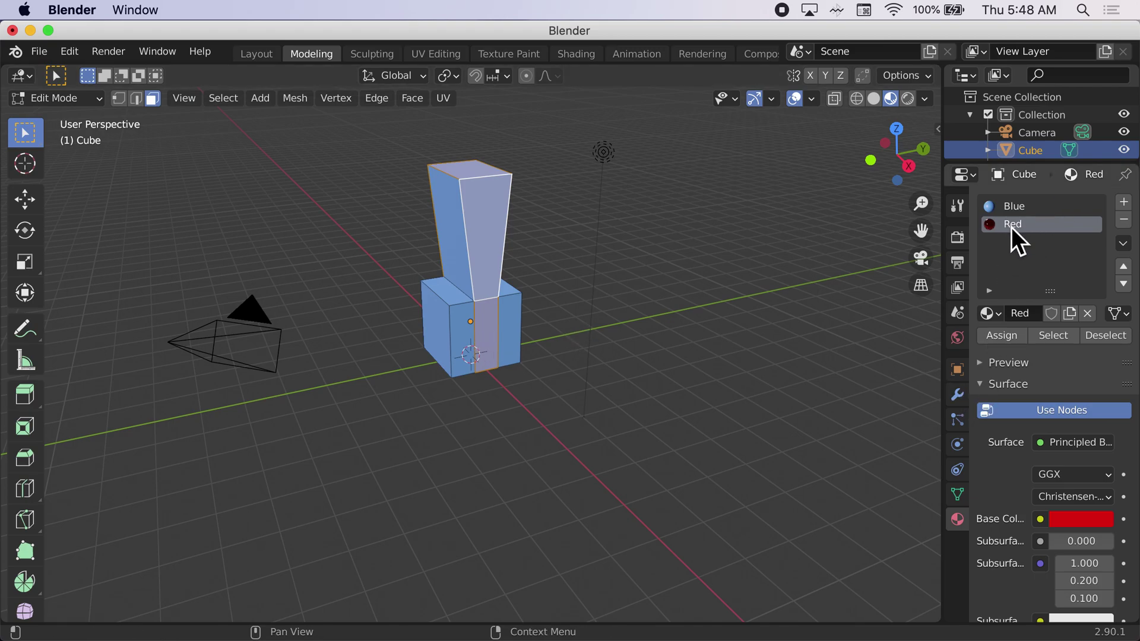
left_click(997, 340)
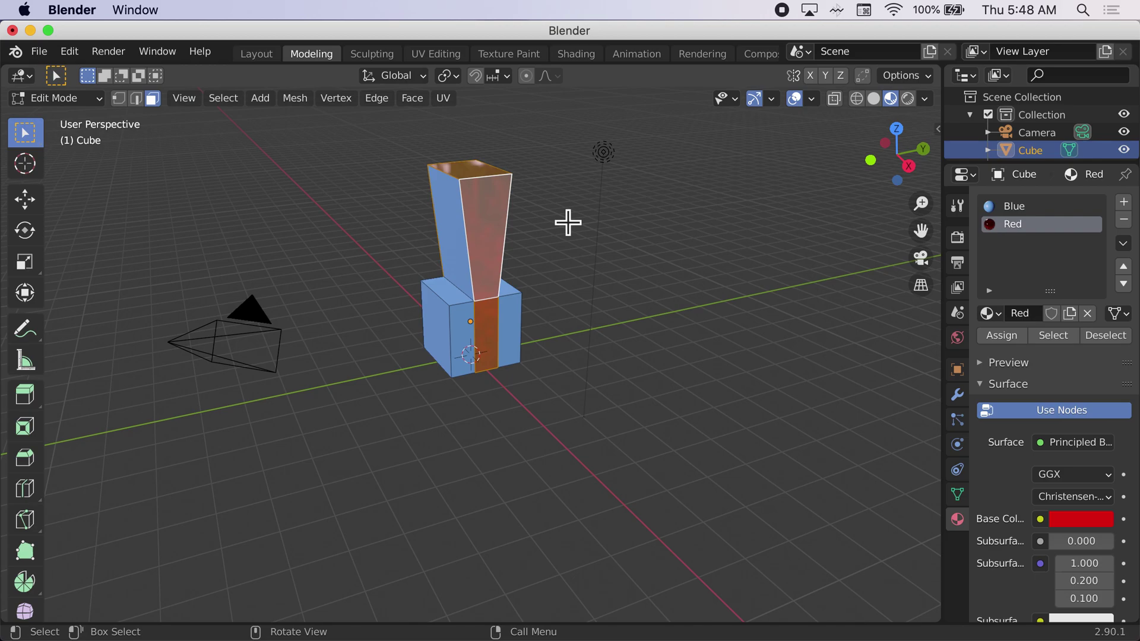
Examine the model from several sides to check how the Red material covers the band of faces
scroll(569, 223, "left", 10)
scroll(568, 223, "left", 10)
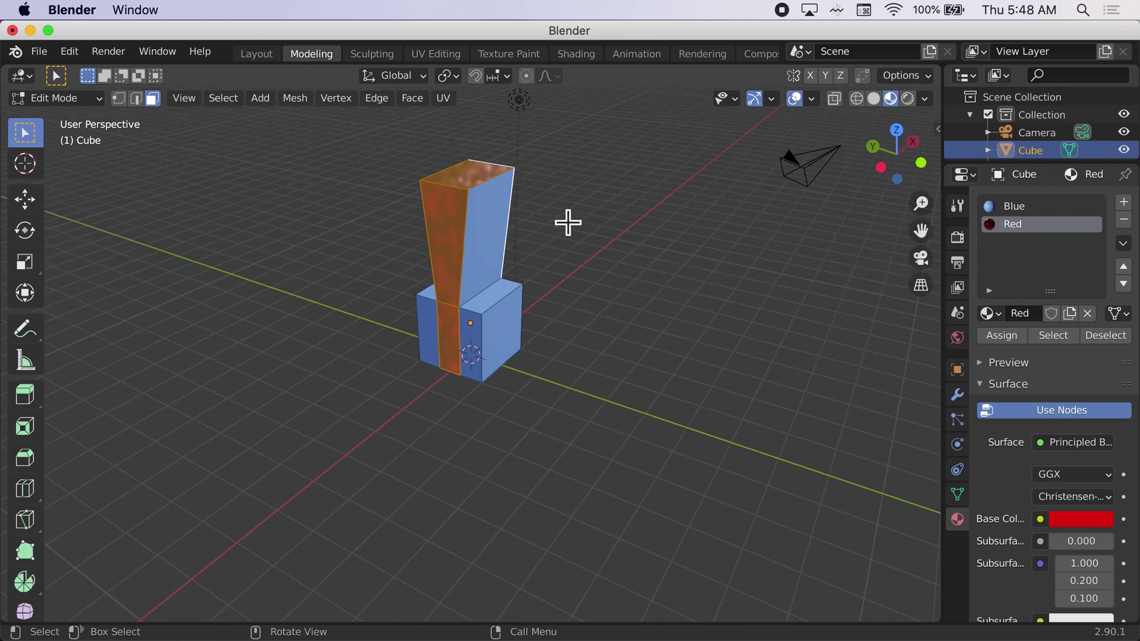
scroll(569, 223, "right", 10)
scroll(568, 223, "down", 4)
scroll(569, 223, "left", 4)
scroll(568, 223, "right", 2)
scroll(568, 222, "left", 6)
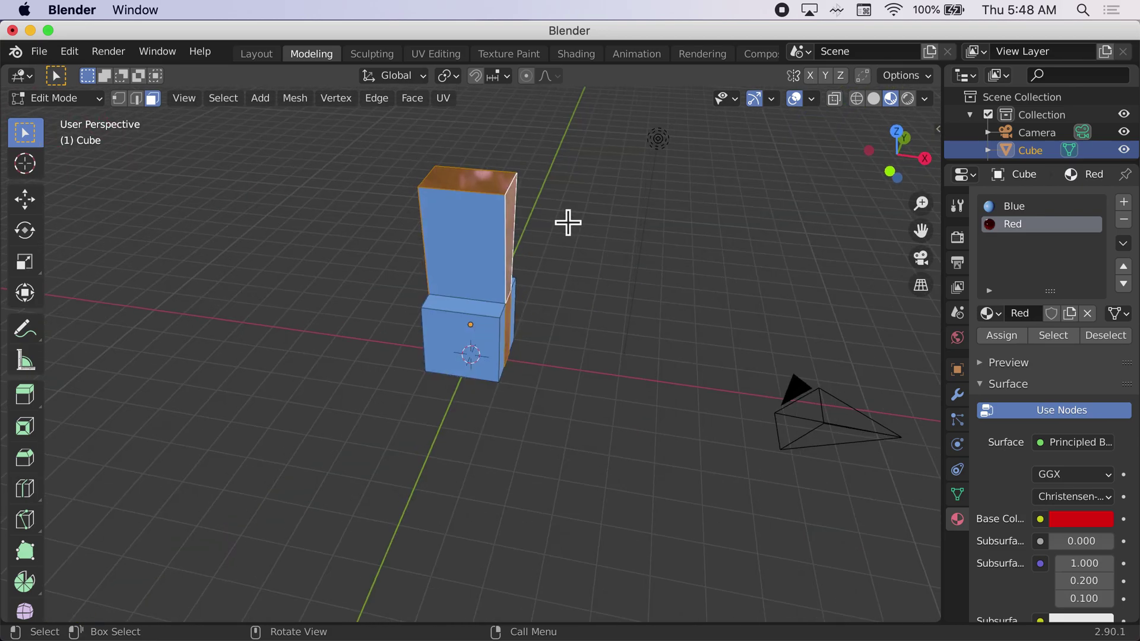
scroll(568, 222, "left", 2)
scroll(569, 223, "right", 3)
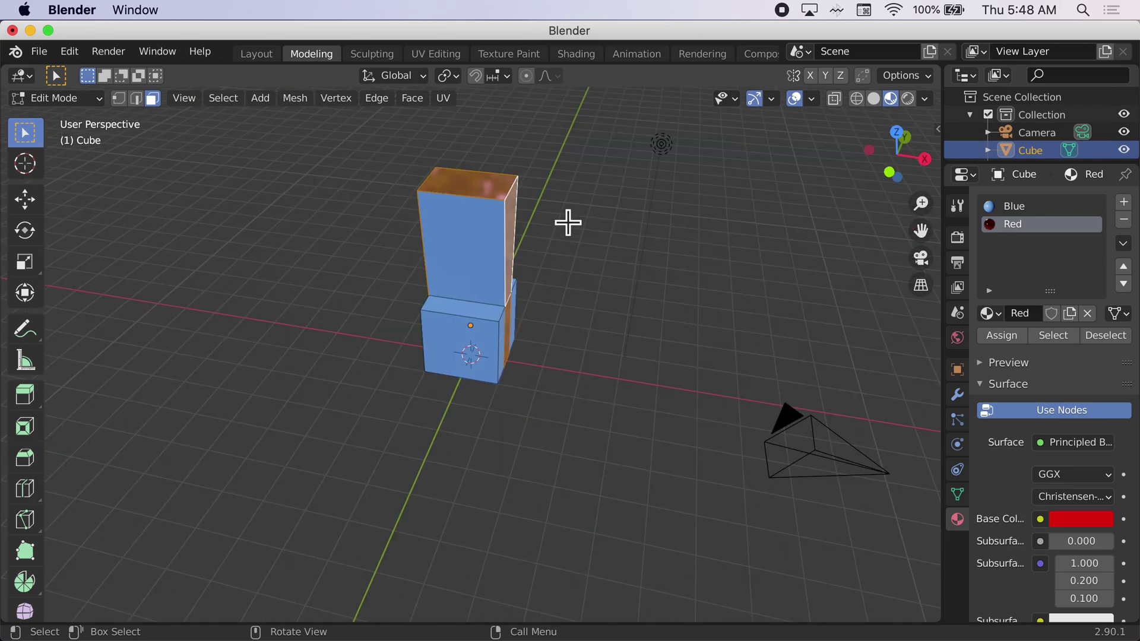
scroll(568, 223, "right", 4)
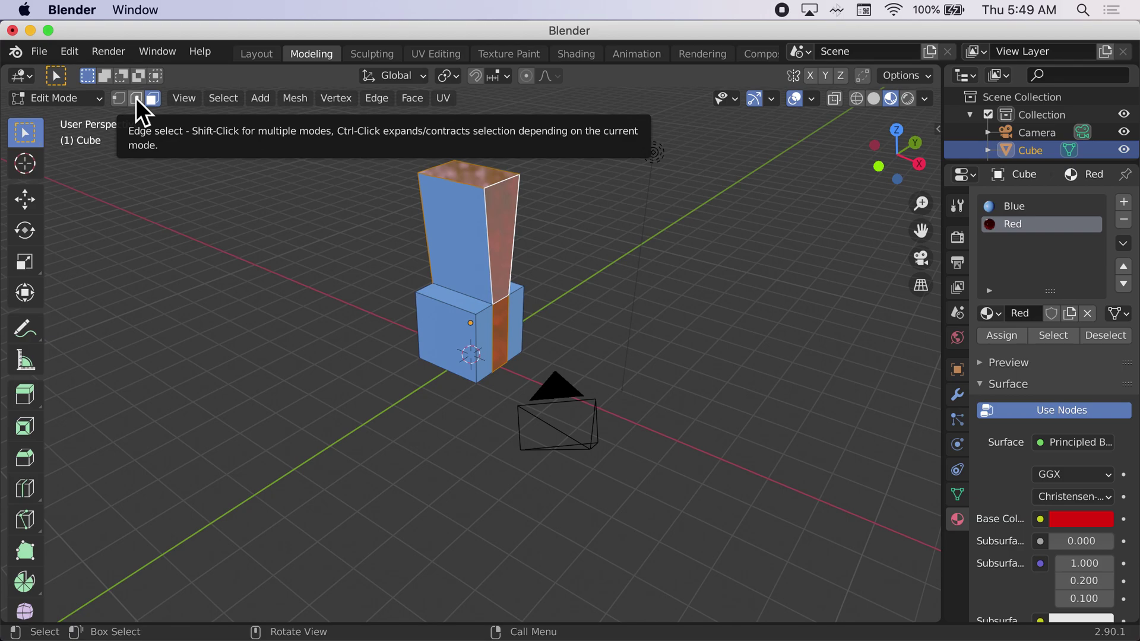
In edge select mode, clear the selection and move the bottom edge of the red strip on the +X side 1 m along X
left_click(137, 99)
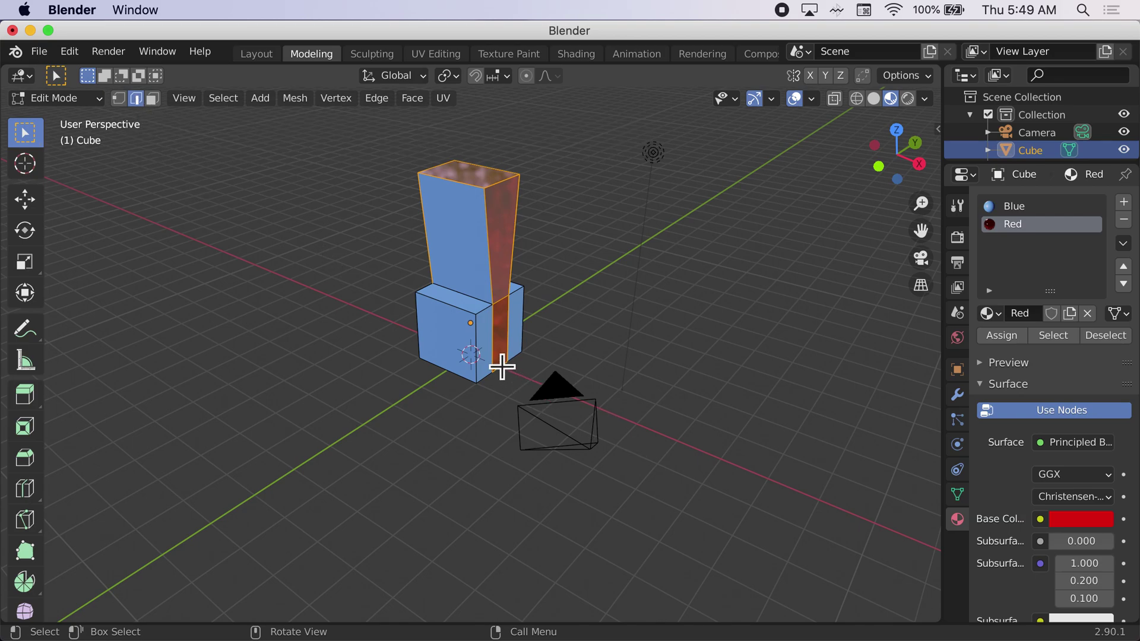
key("alt+a")
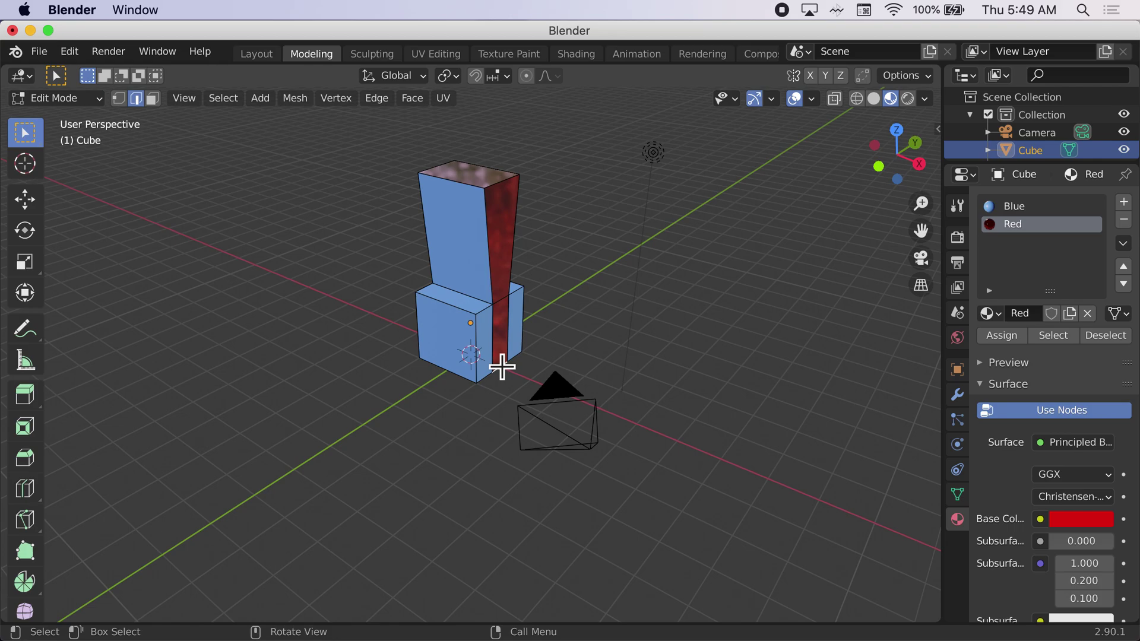
left_click(509, 364)
key("g")
key("x")
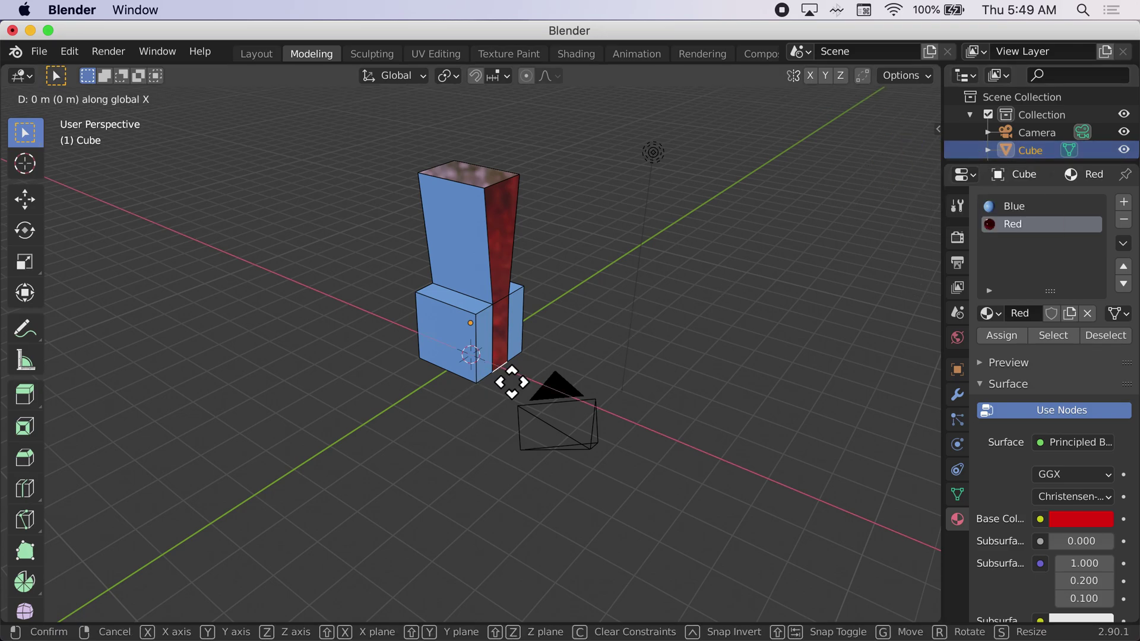
type("1")
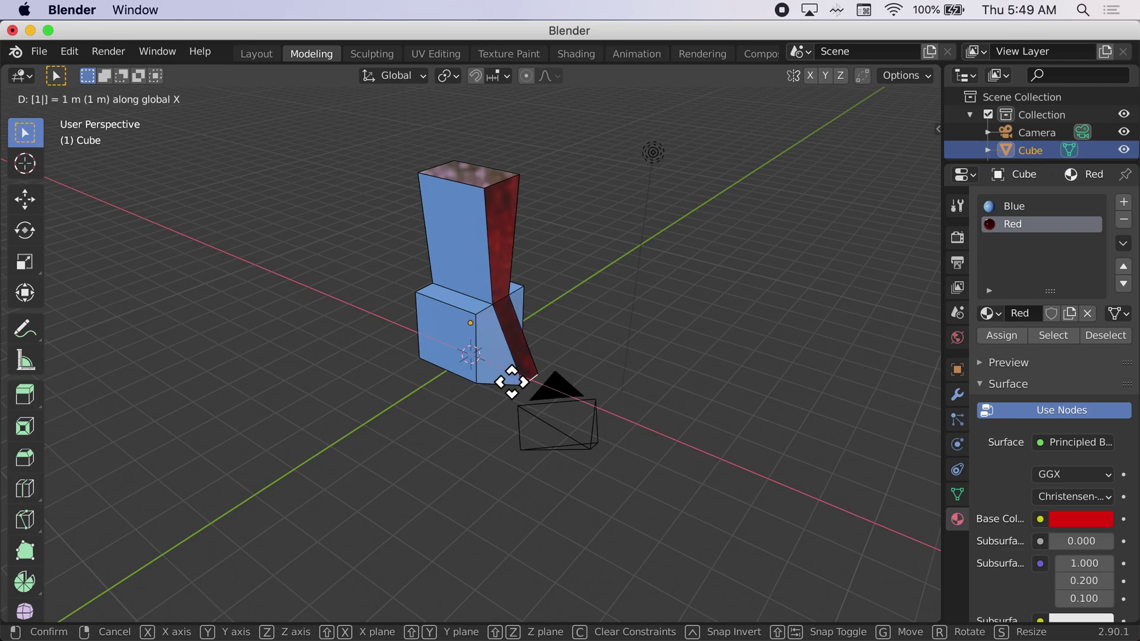
key("Return")
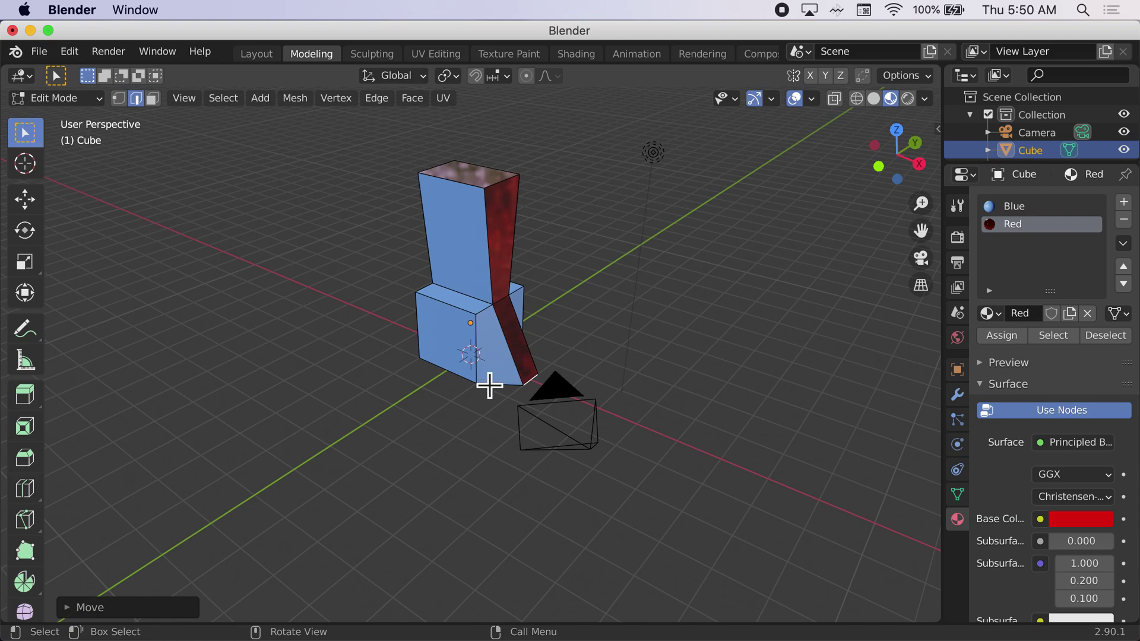
Move the bottom edge of the red strip on the opposite side of the cube -1 m along X
scroll(490, 386, "left", 10)
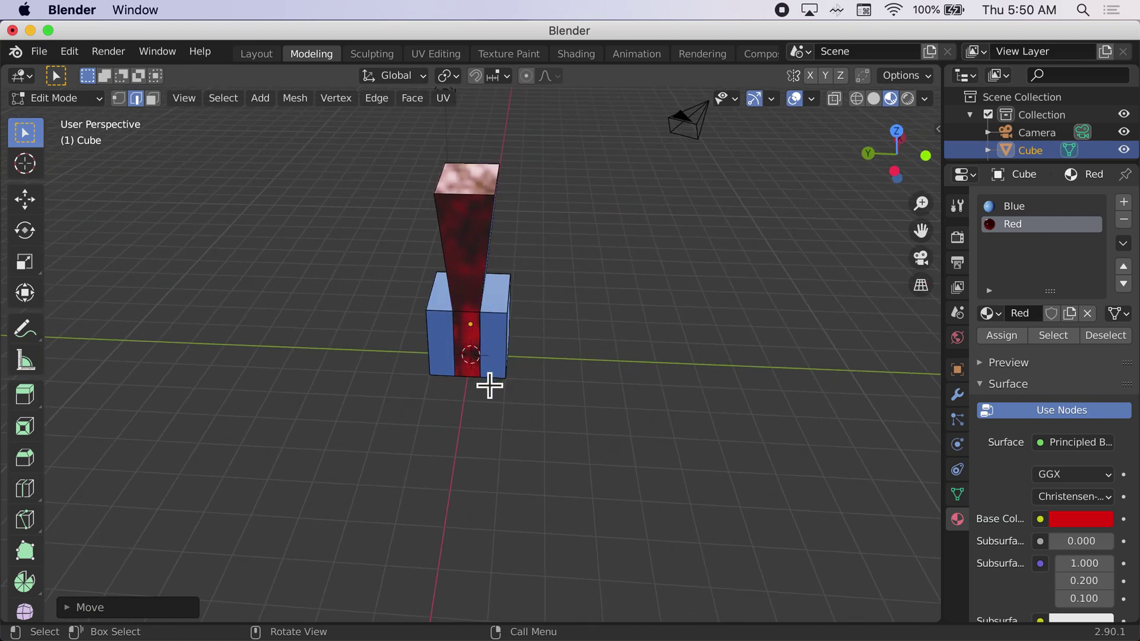
scroll(490, 386, "left", 5)
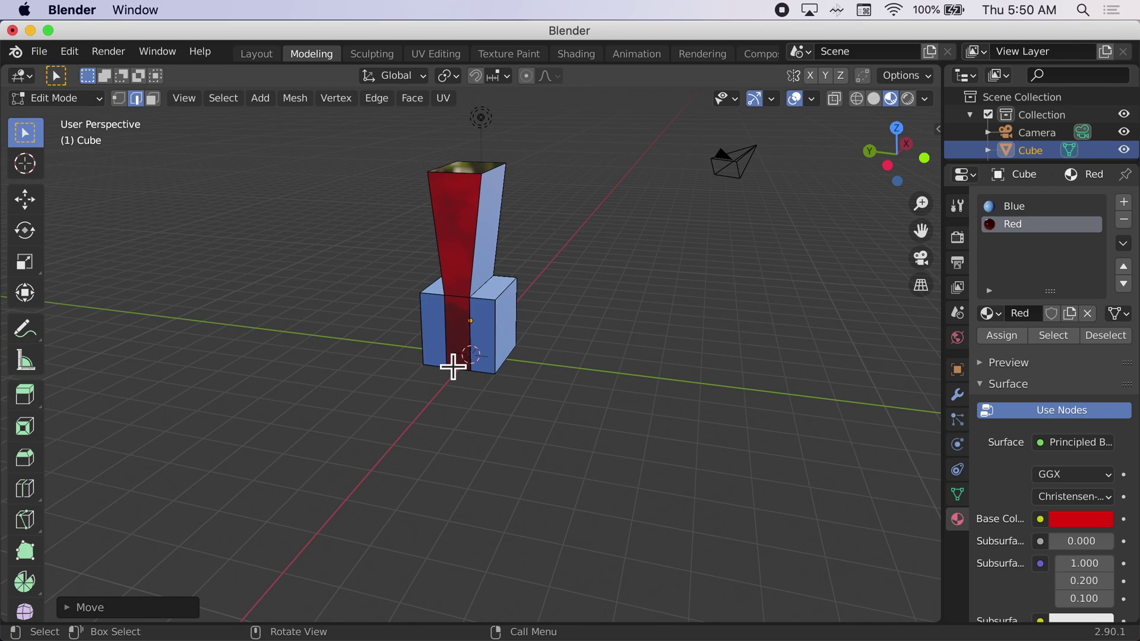
left_click(453, 366)
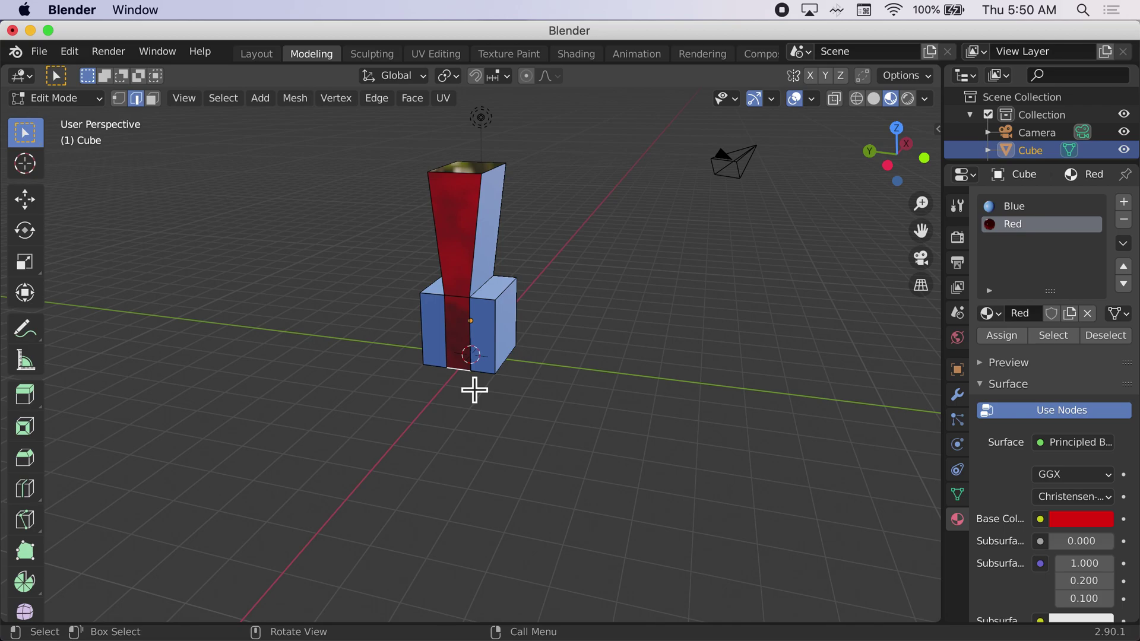
key("g")
key("x")
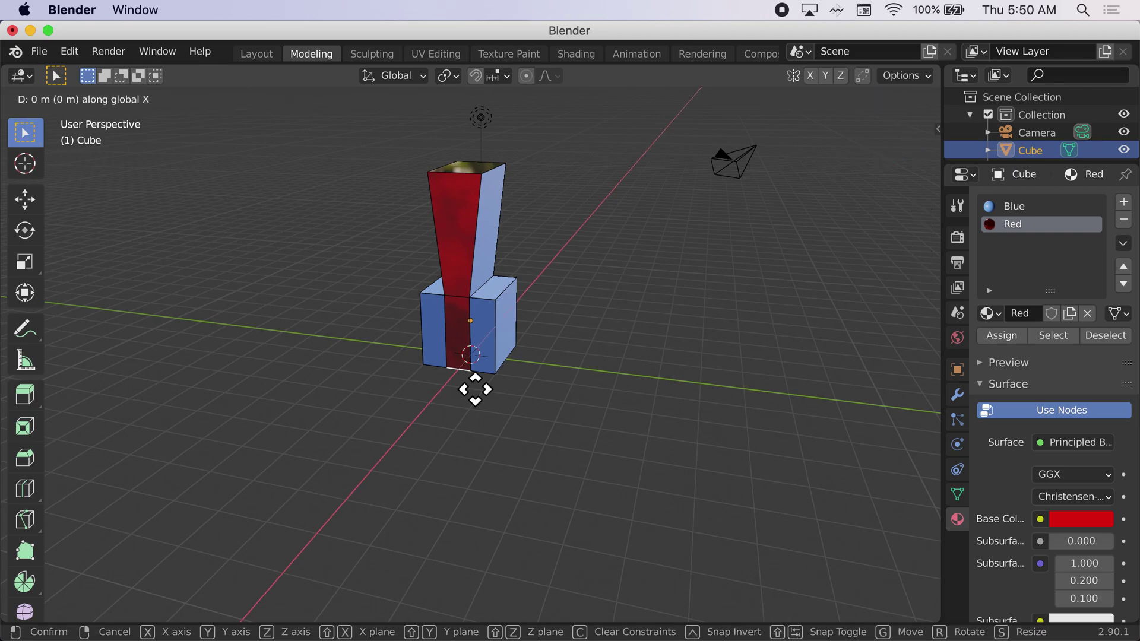
type("-1")
key("Return")
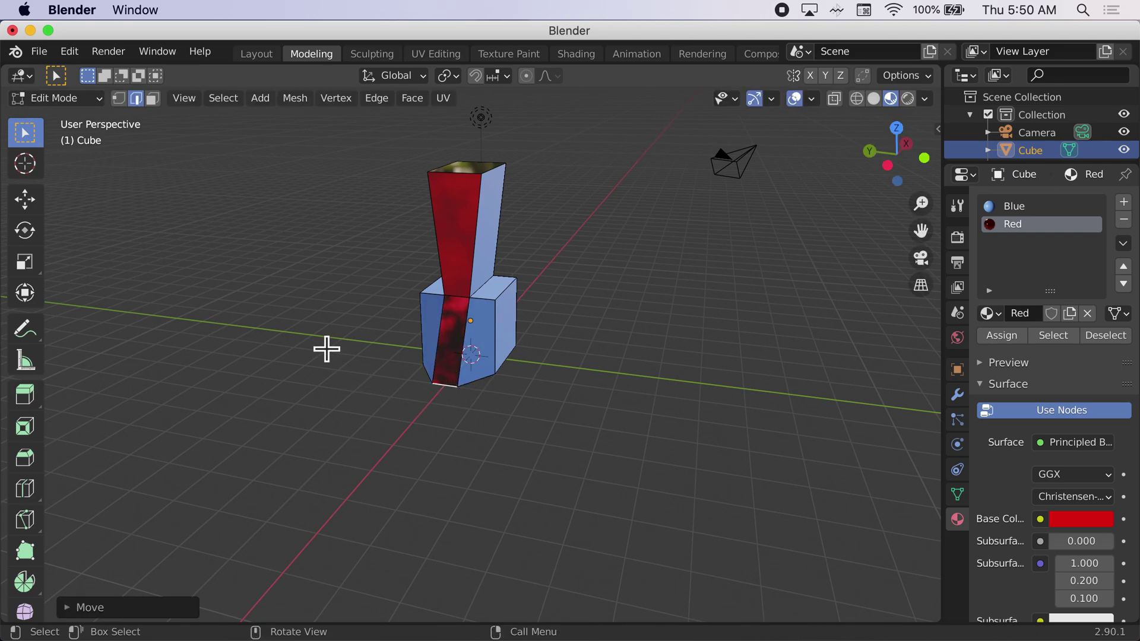
Examine the model from all around to check the flared bottom edges and the red band's reflections
scroll(329, 340, "left", 10)
scroll(330, 340, "left", 10)
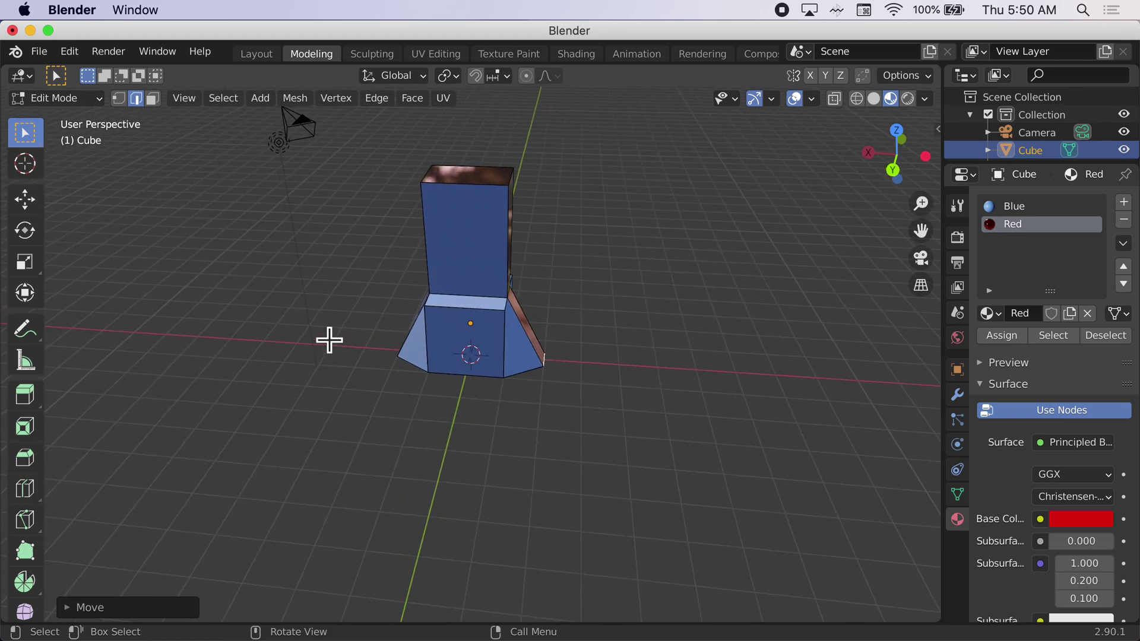
scroll(330, 340, "left", 6)
scroll(329, 340, "left", 15)
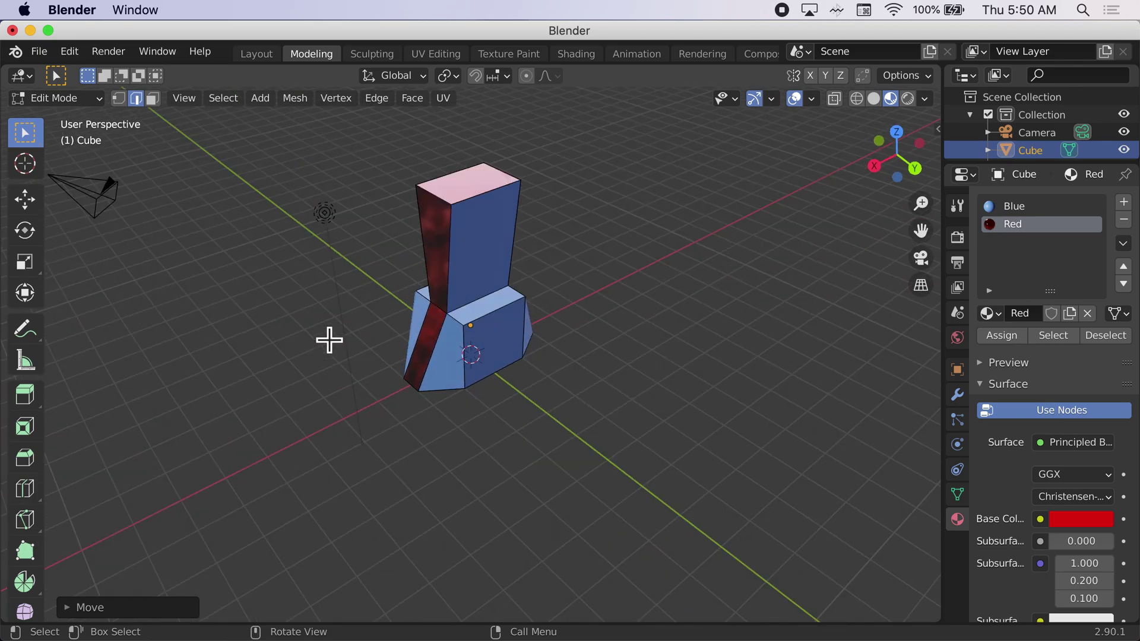
scroll(329, 341, "left", 15)
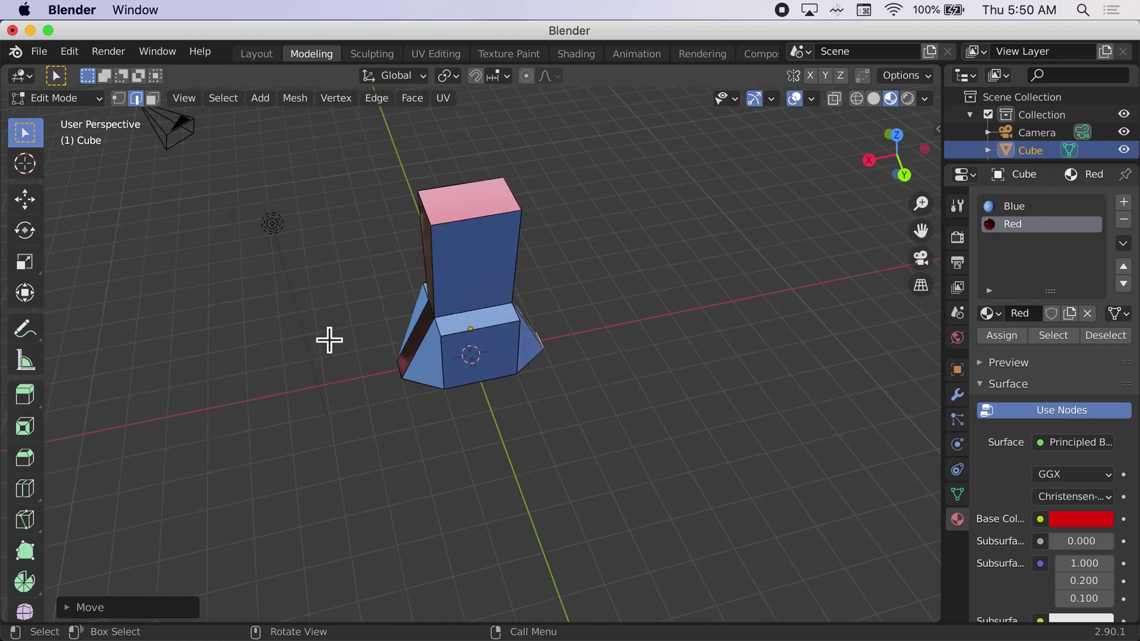
scroll(329, 340, "left", 15)
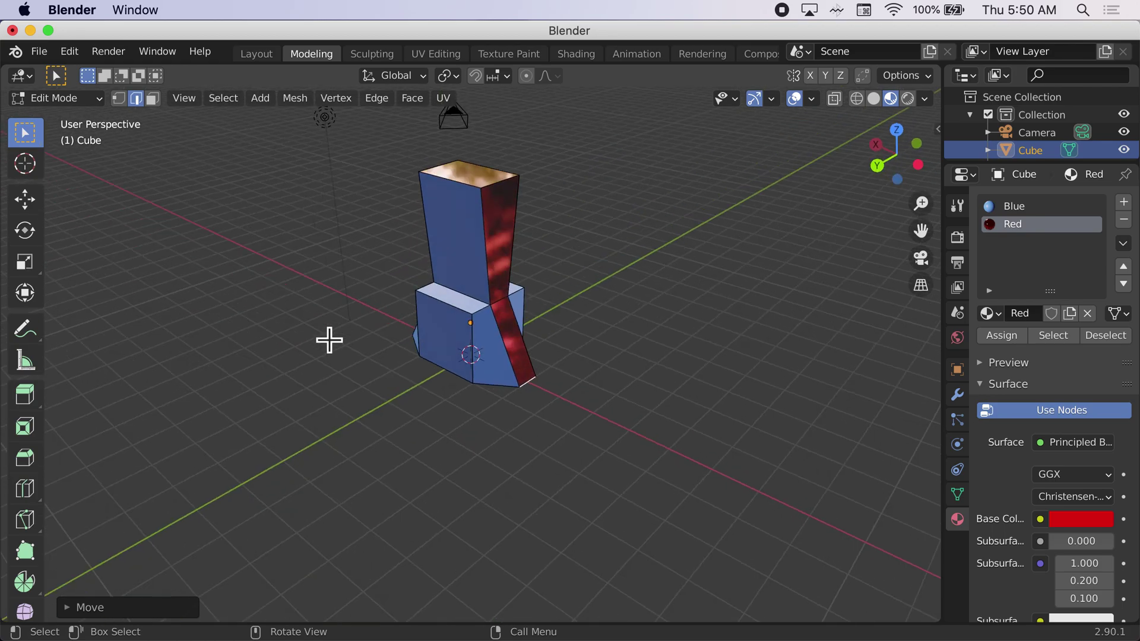
scroll(329, 340, "left", 15)
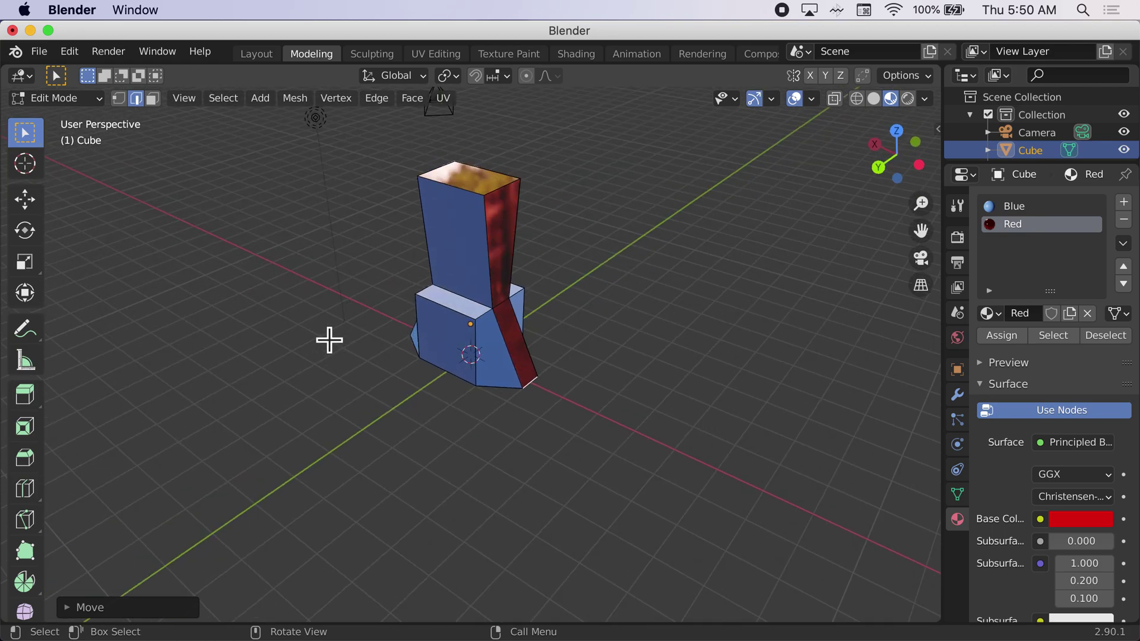
scroll(329, 340, "left", 5)
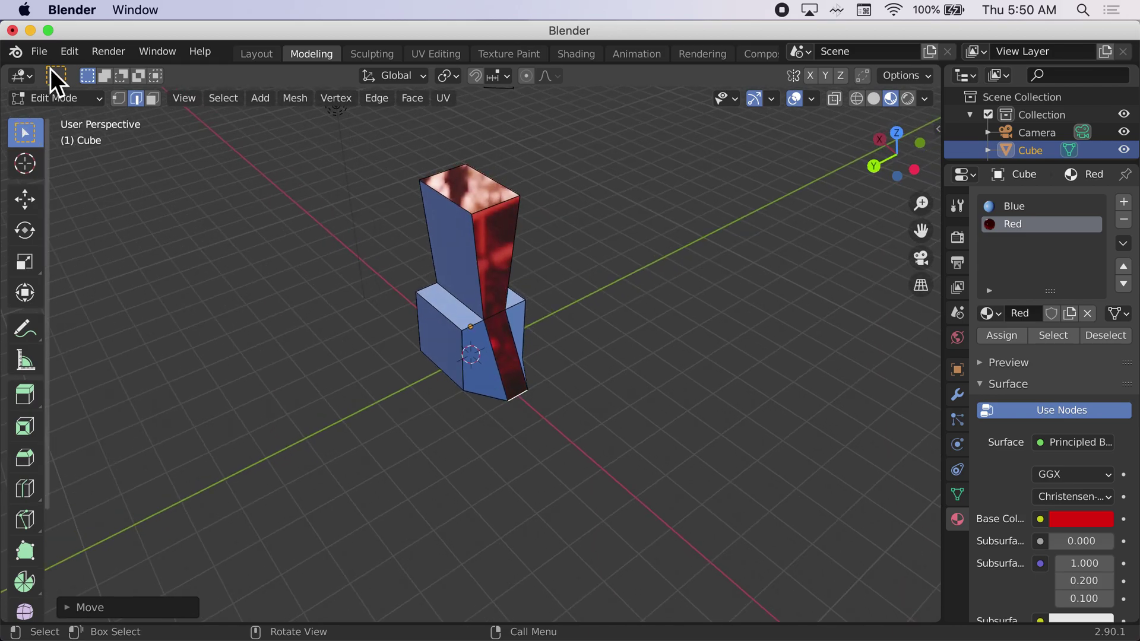
Save the project to the Desktop as training_video.blend
left_click(40, 51)
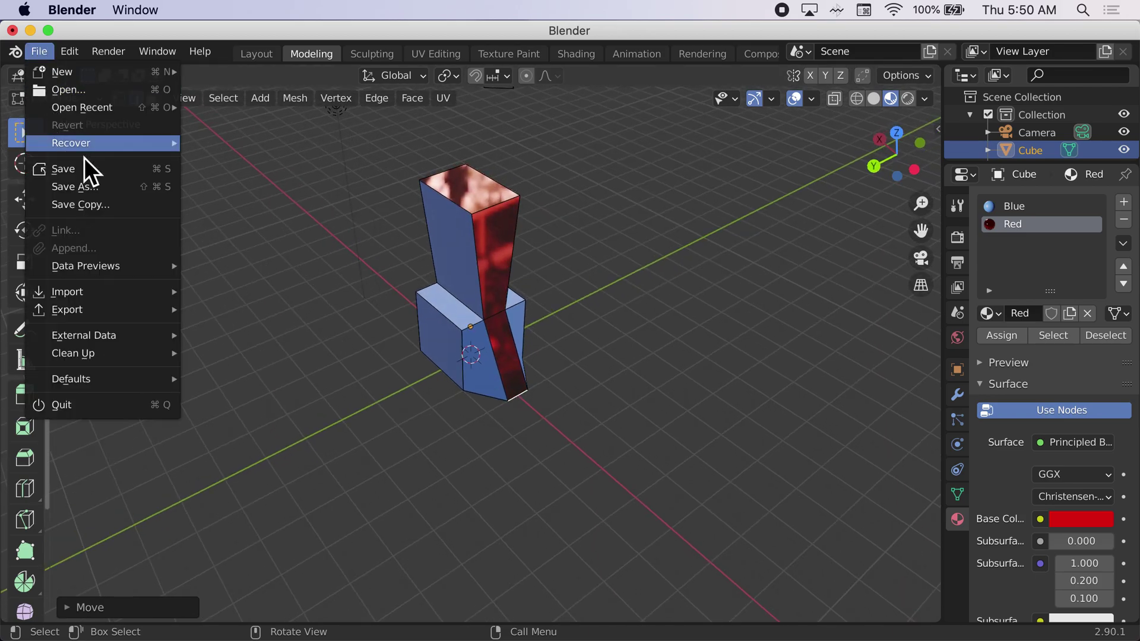
left_click(76, 187)
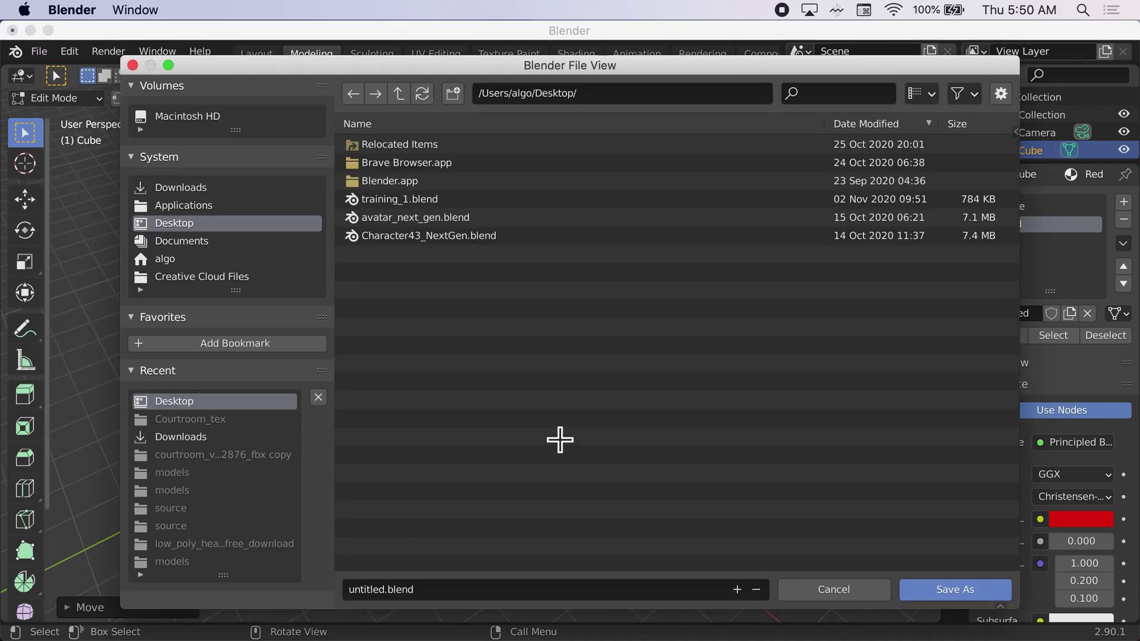
left_click(431, 594)
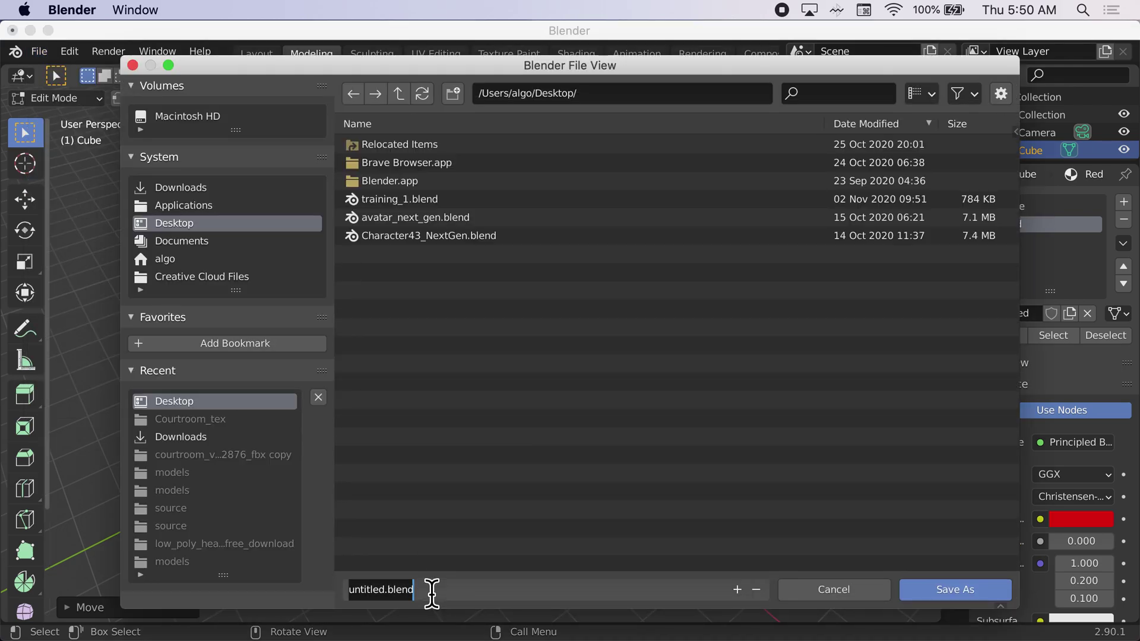
type("training)")
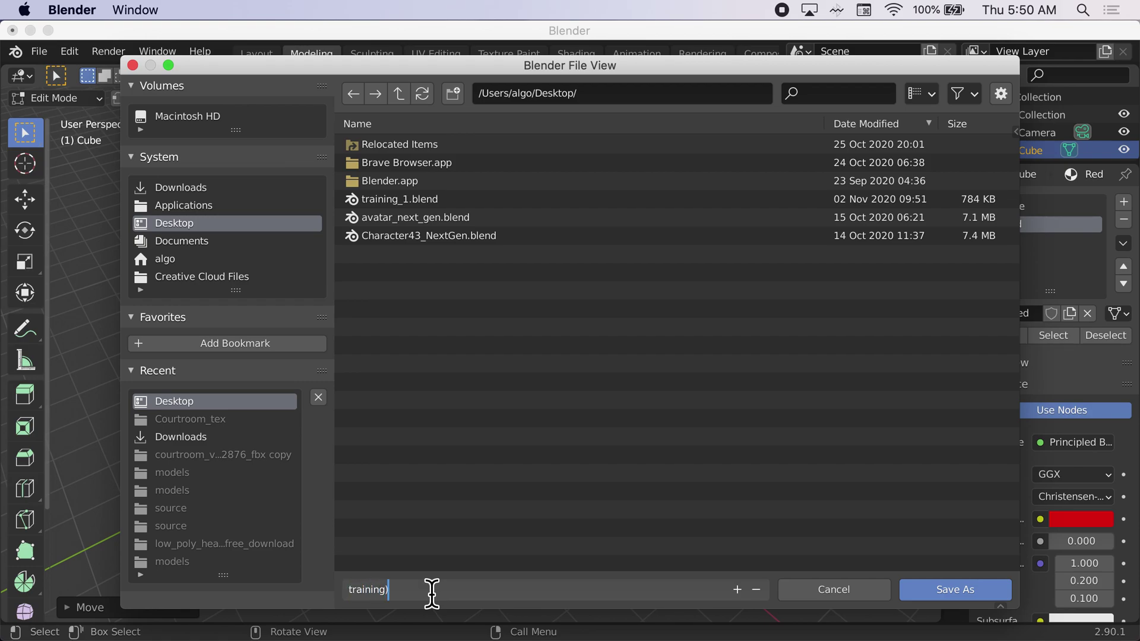
key("BackSpace")
type("_video")
key("Return")
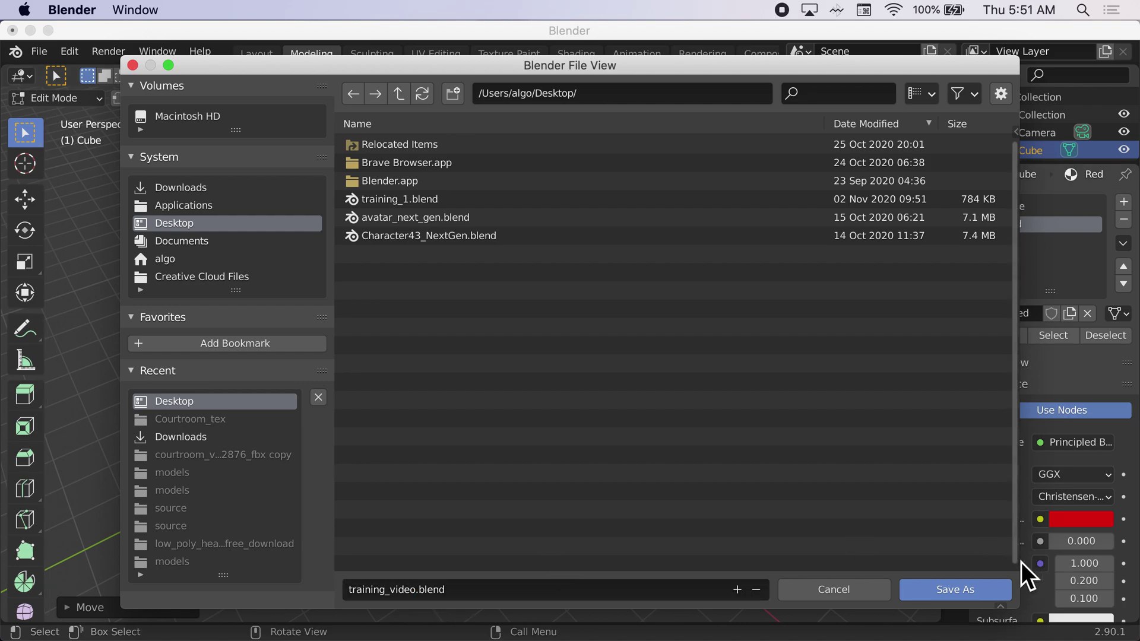
left_click(955, 590)
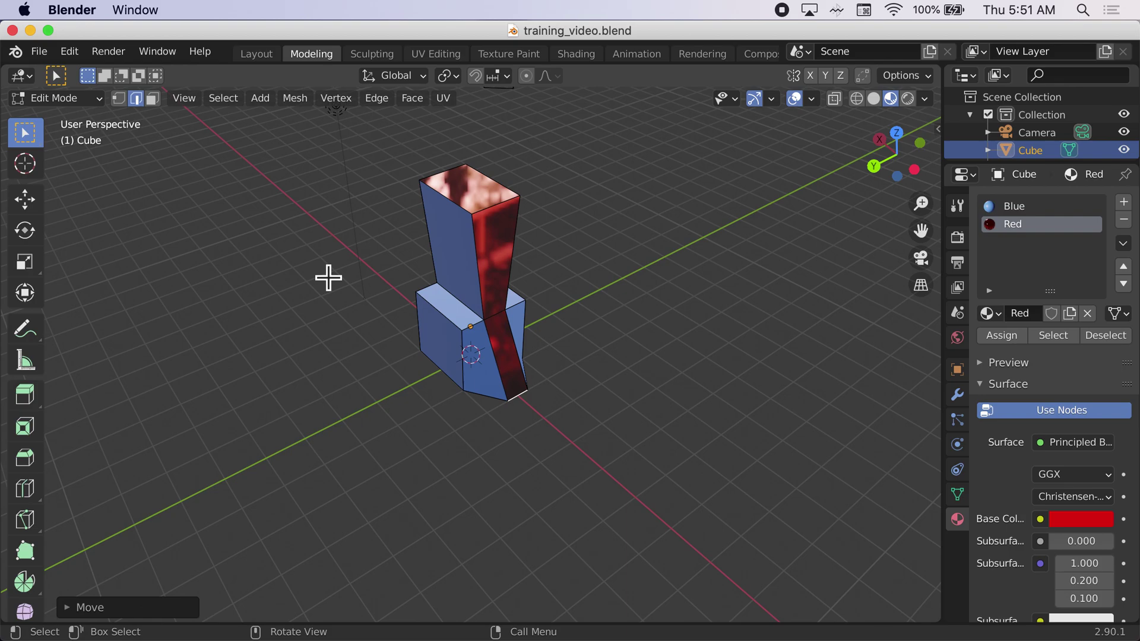
Export the model to the Desktop as training_video in glTF Binary (.glb) format
left_click(41, 51)
mouse_move(112, 306)
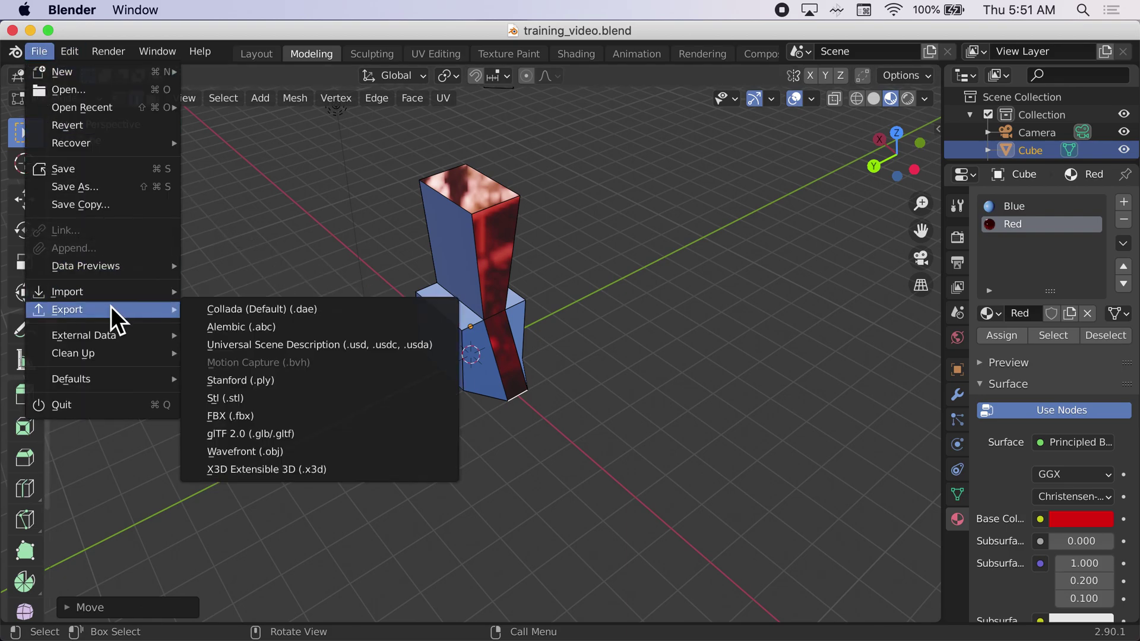
left_click(244, 435)
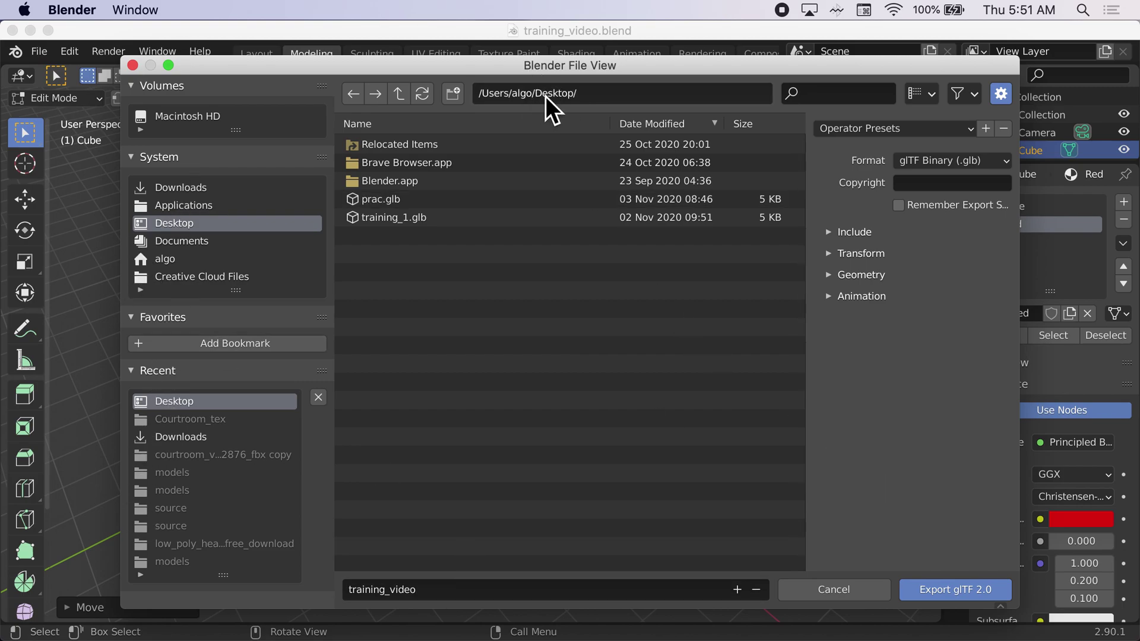
left_click(929, 595)
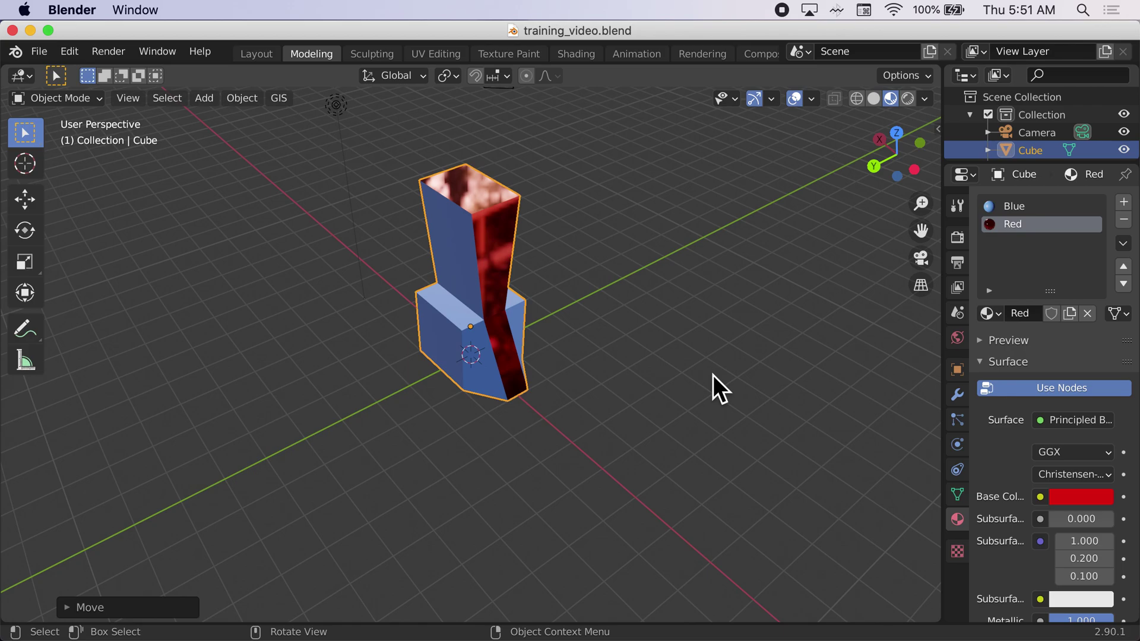
Switch to the Chrome browser window
key("super+Tab")
key("super+Tab")
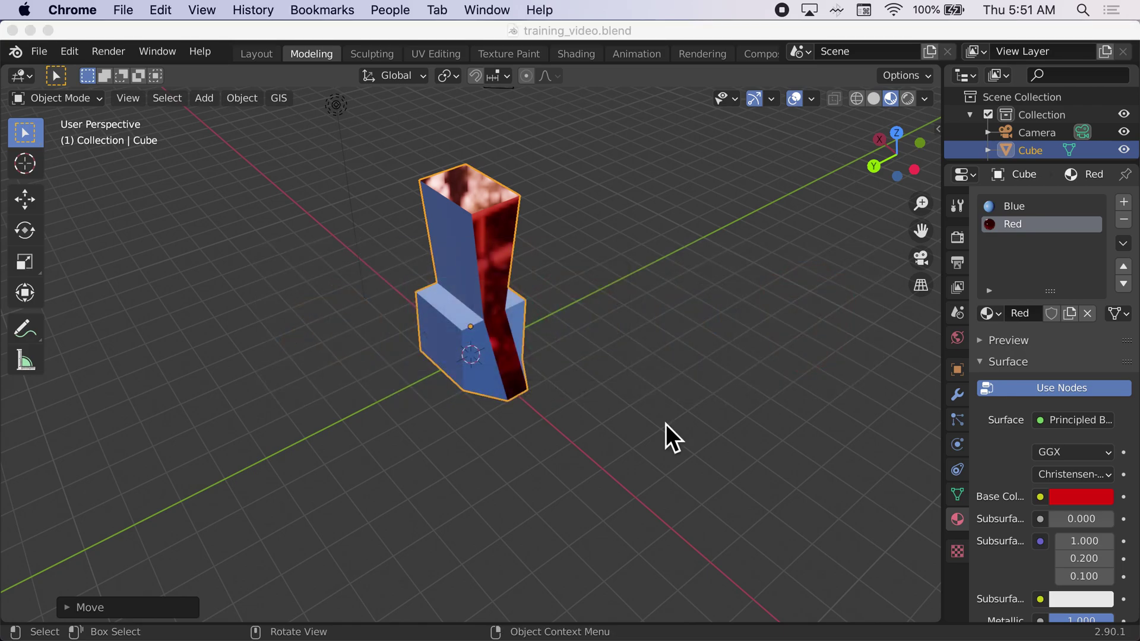
left_click(533, 603)
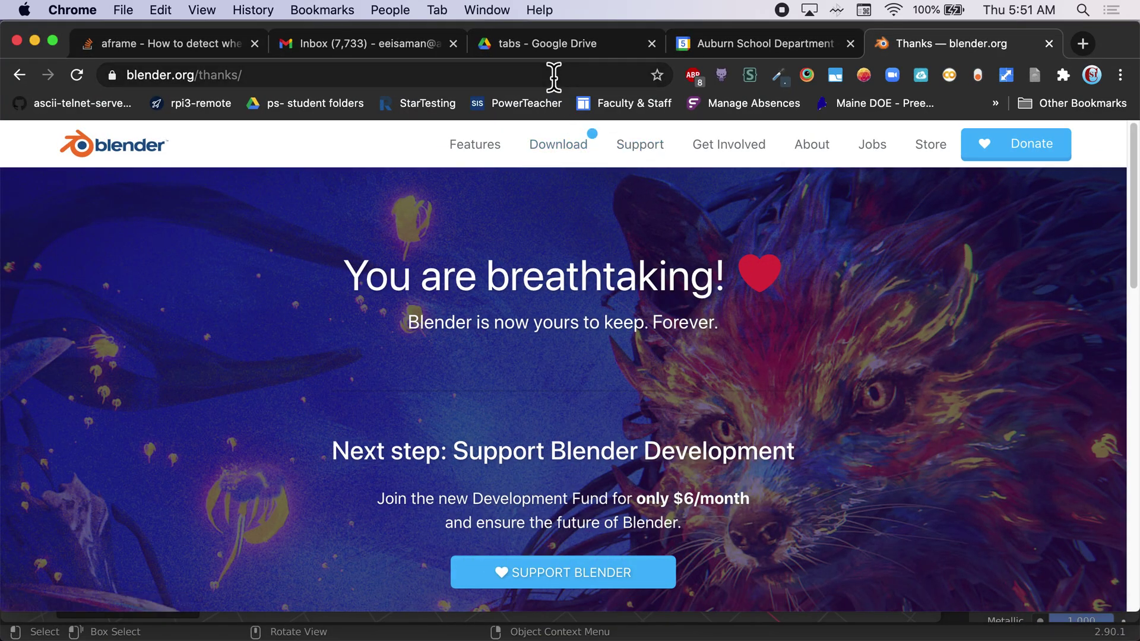
Open the glTF Viewer site at gltf-viewer.donmccurdy.com
left_click(553, 77)
type("vie")
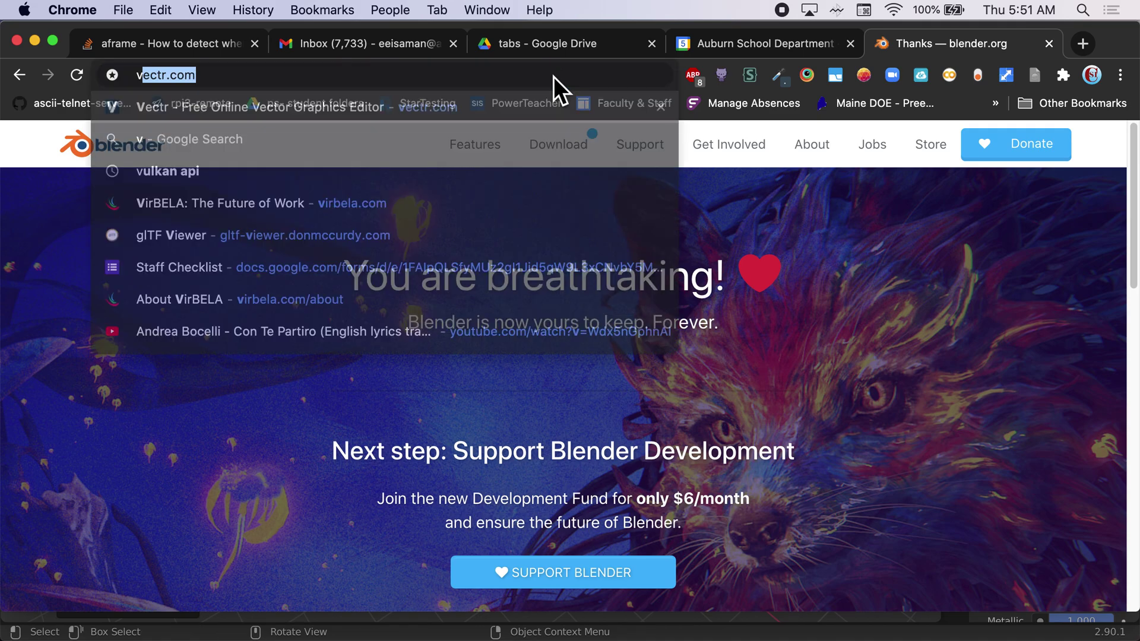
key("Down")
key("Down")
key("Down")
key("Down")
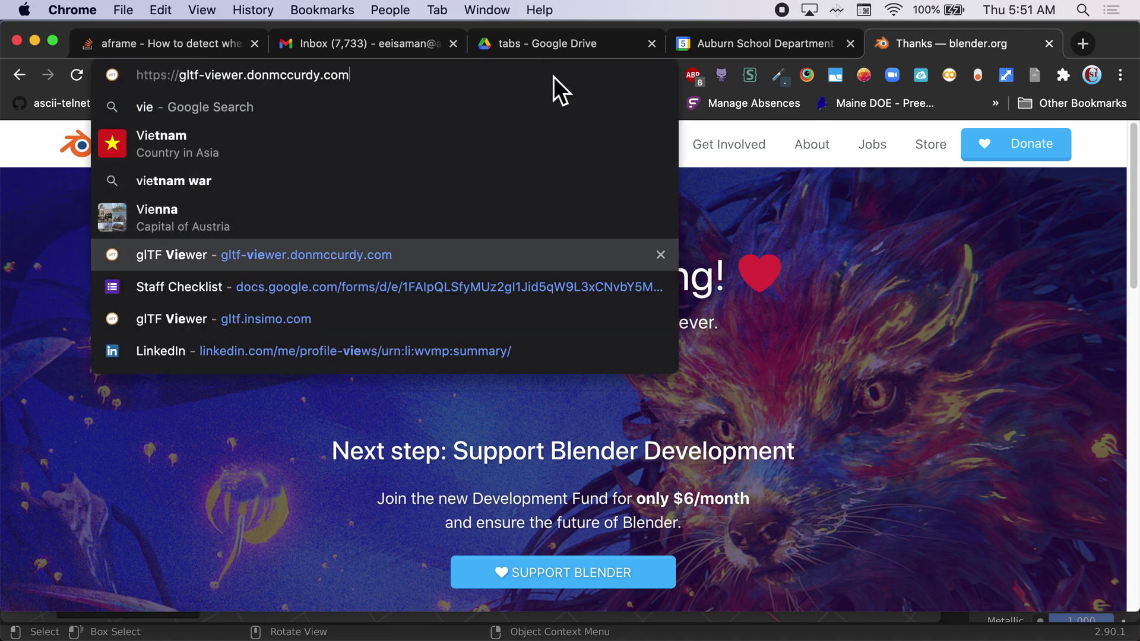
key("Return")
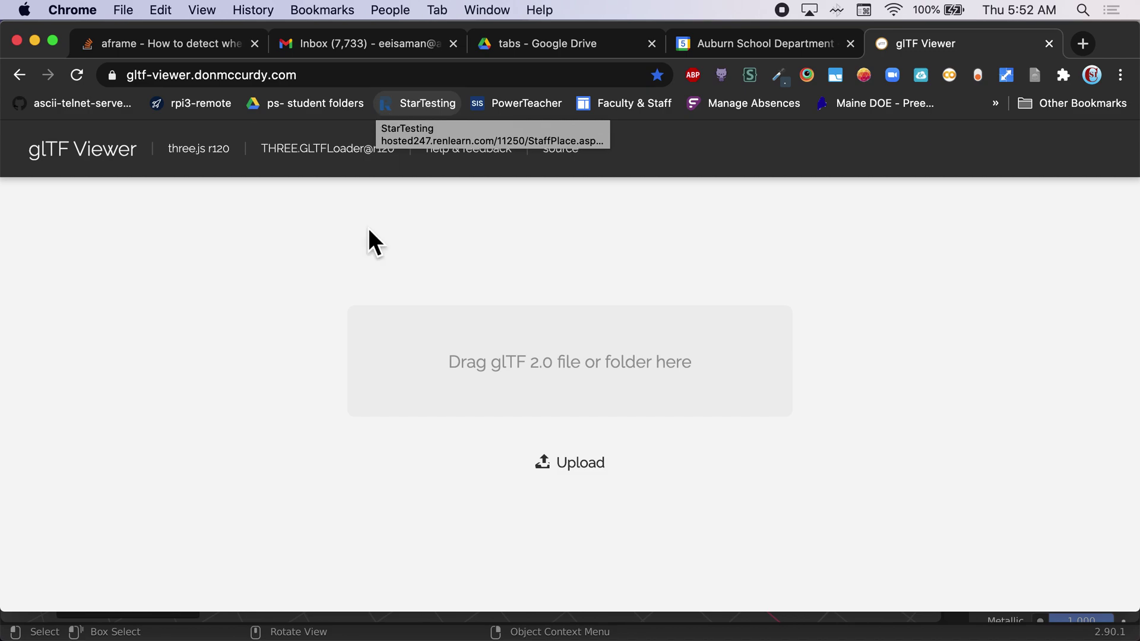
Upload training_video.glb from the Desktop to the glTF viewer
left_click(544, 461)
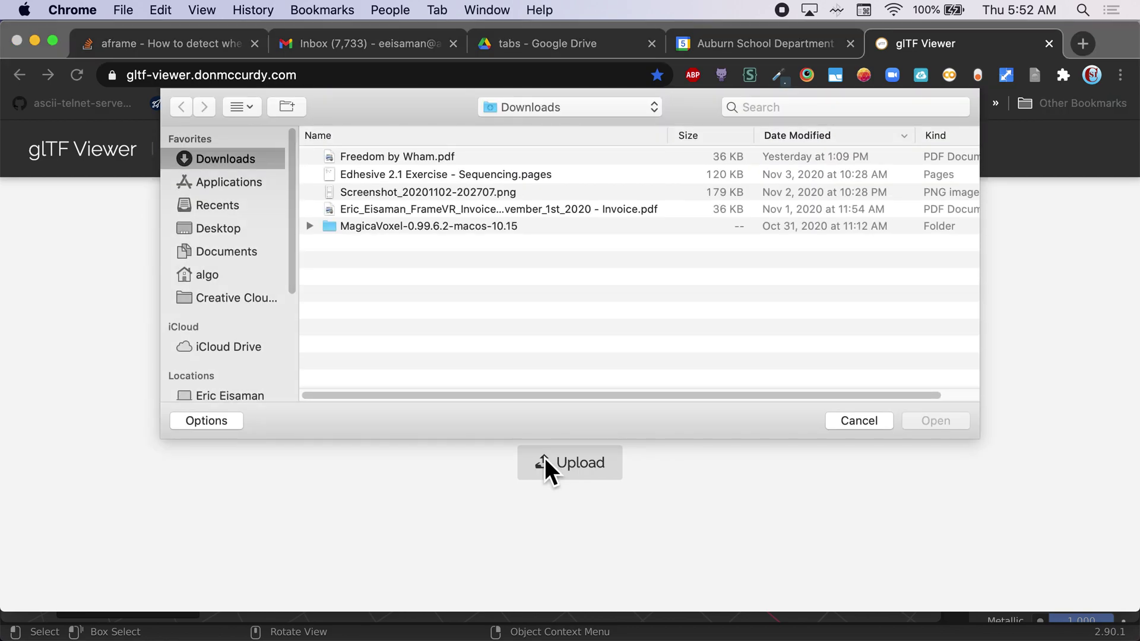
left_click(224, 228)
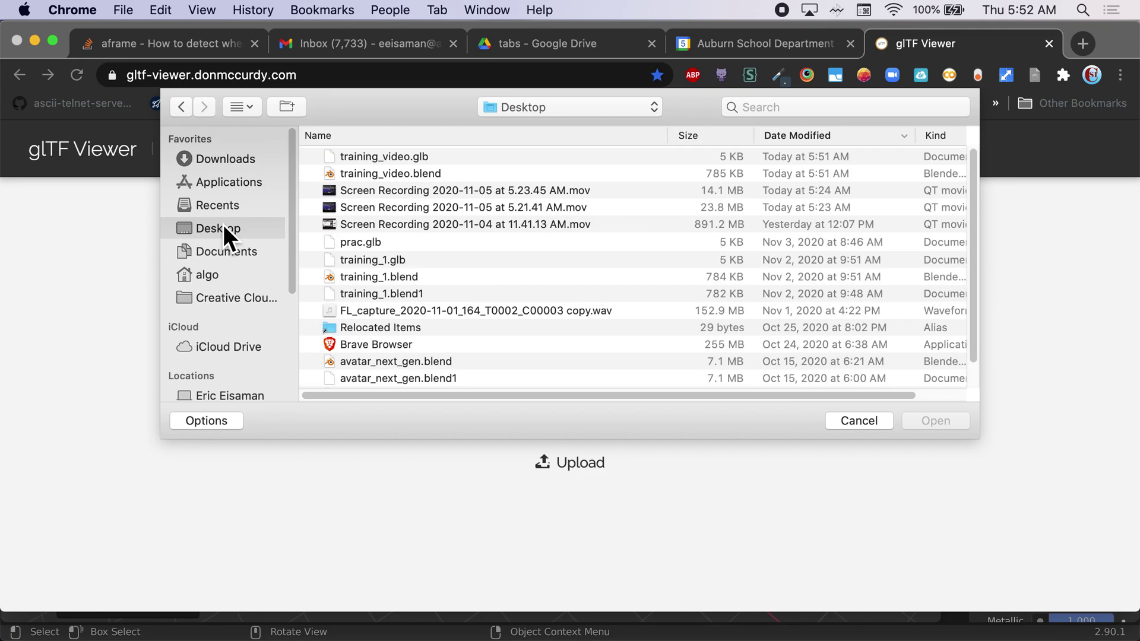
double_click(379, 156)
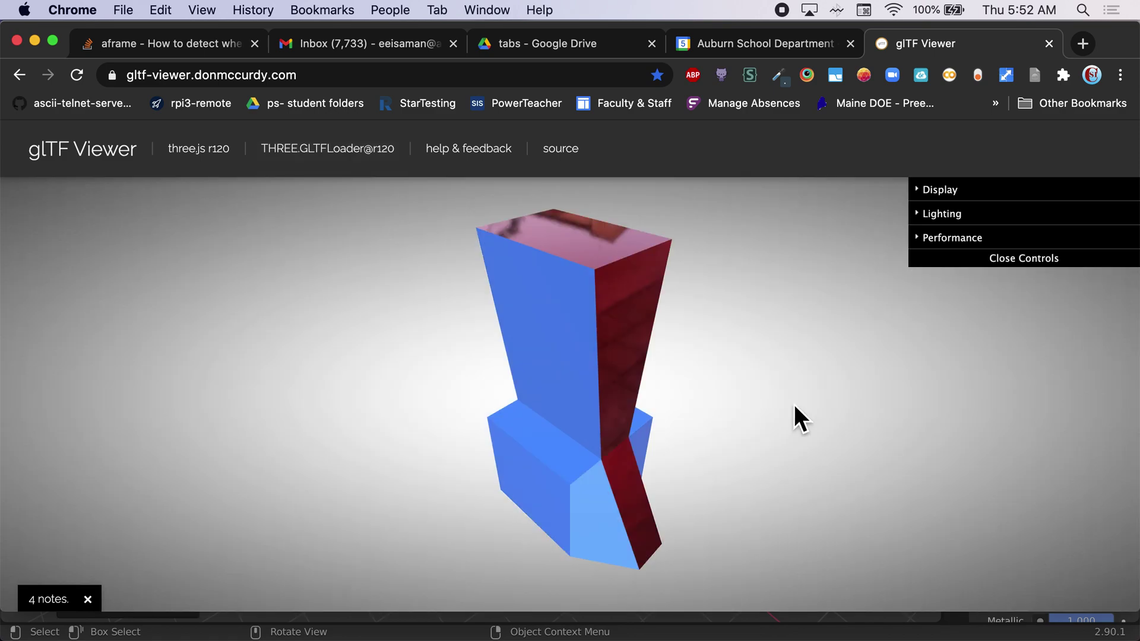
Inspect the uploaded model's shape and its blue and metallic red faces from different angles and distances
scroll(794, 404, "up", 6)
scroll(794, 405, "down", 5)
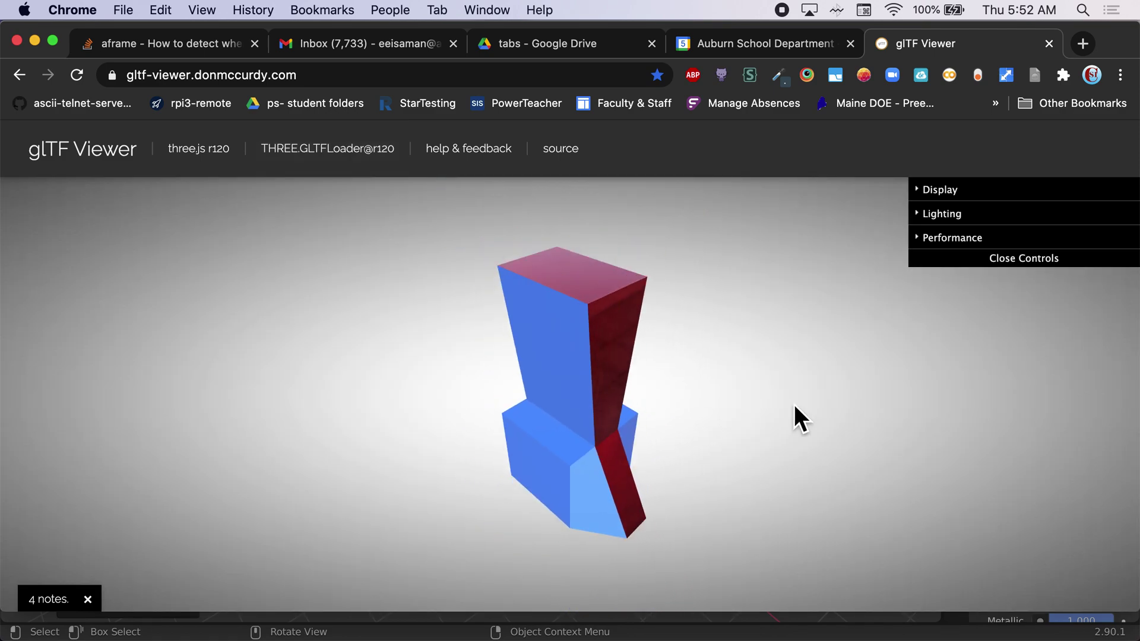
scroll(793, 404, "up", 4)
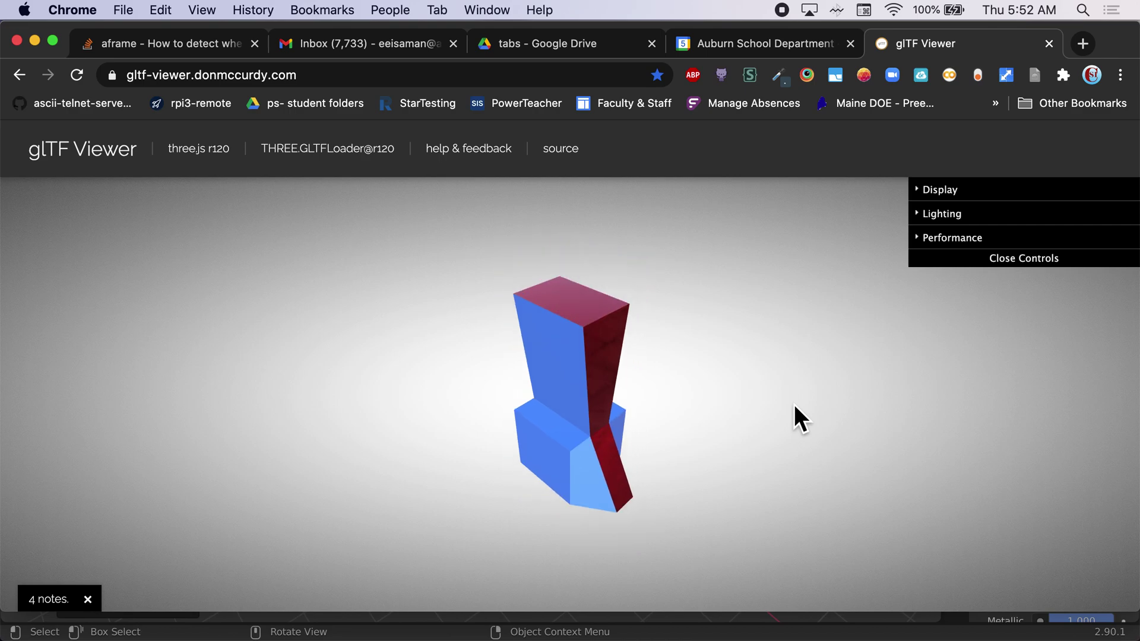
left_click_drag(801, 415, 790, 359)
scroll(796, 361, "down", 5)
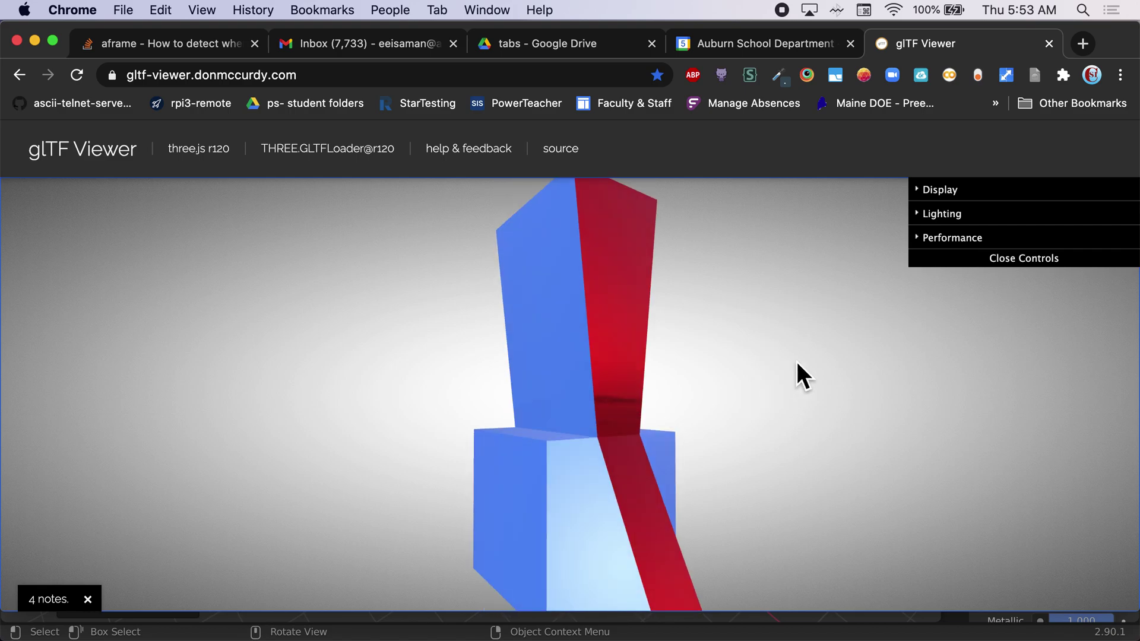
scroll(795, 362, "down", 3)
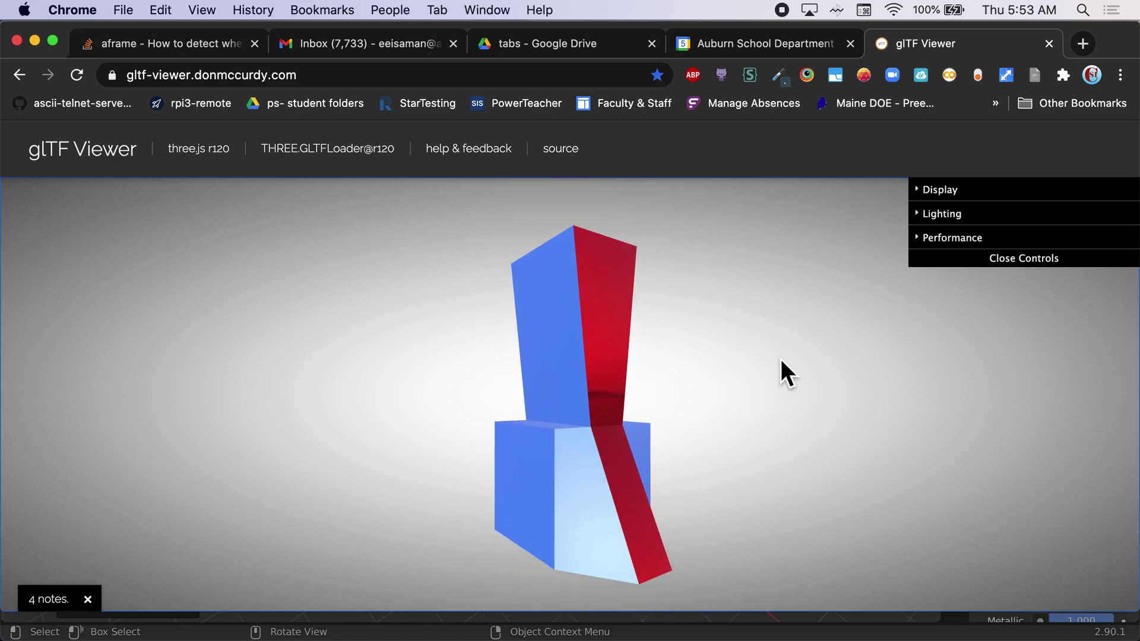